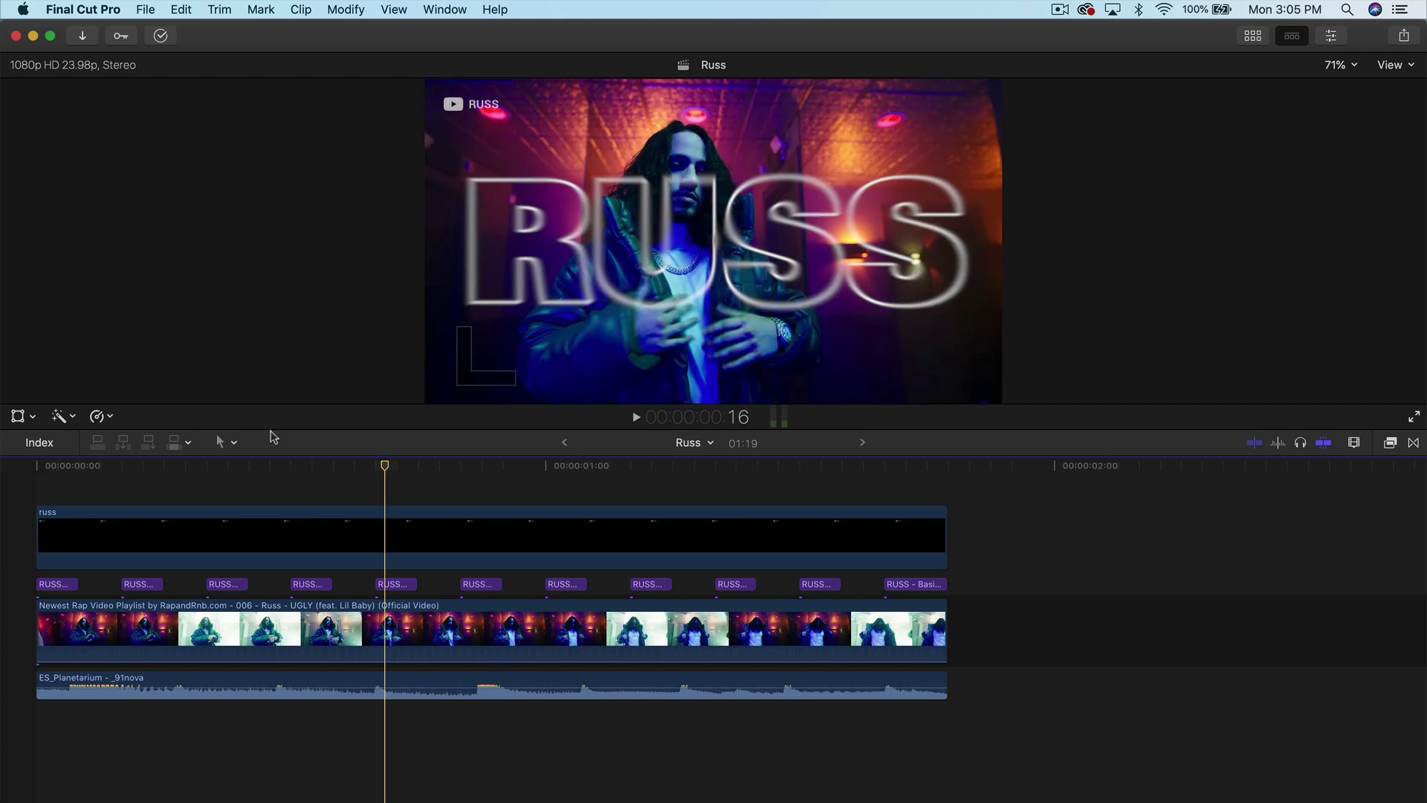
Step: Park the playhead near the project start on a frame showing the RUSS title
left_click(134, 472)
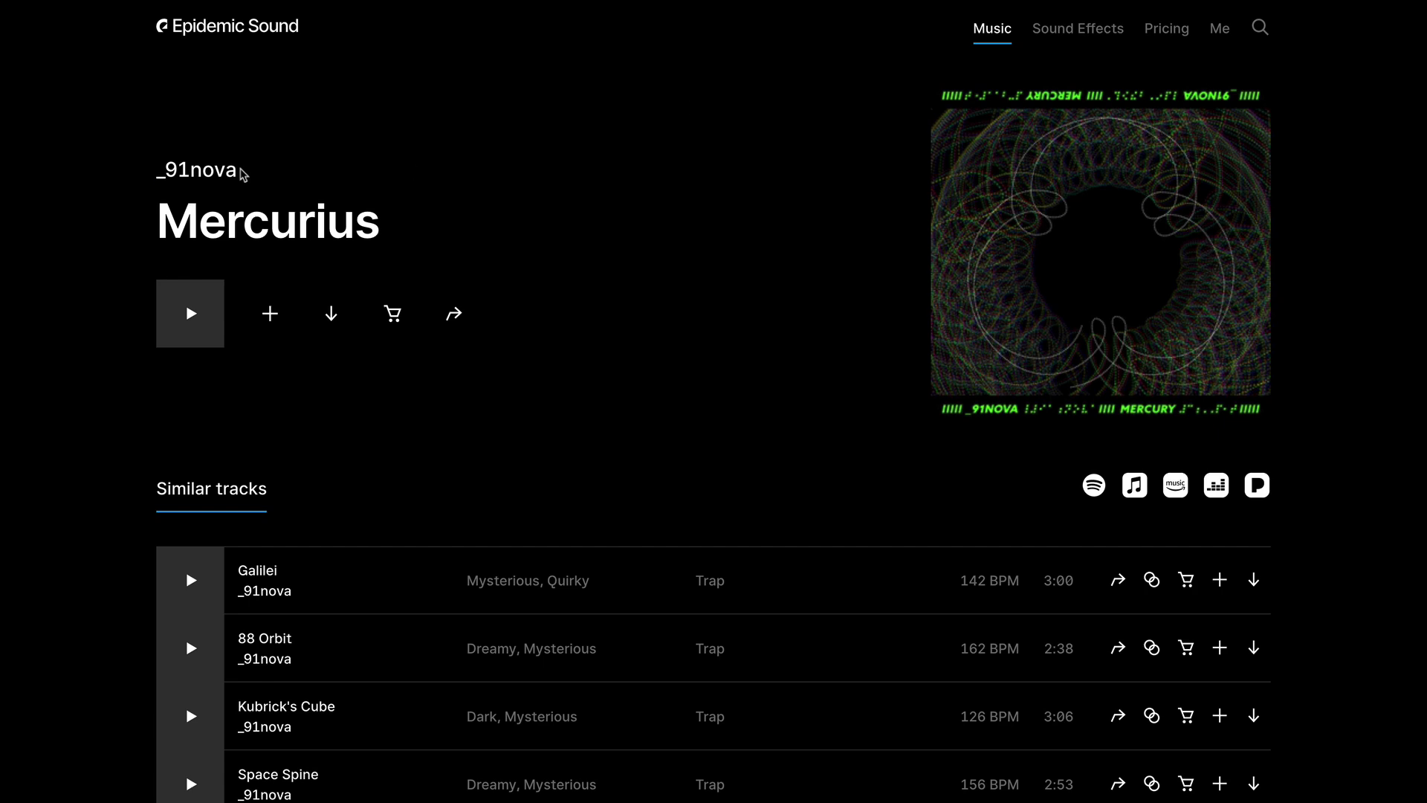
Step: Browse the _91nova trap tracks listed as similar to Mercurius on Epidemic Sound
scroll(70, 312, "down", 1)
scroll(70, 312, "up", 1)
scroll(423, 242, "down", 3)
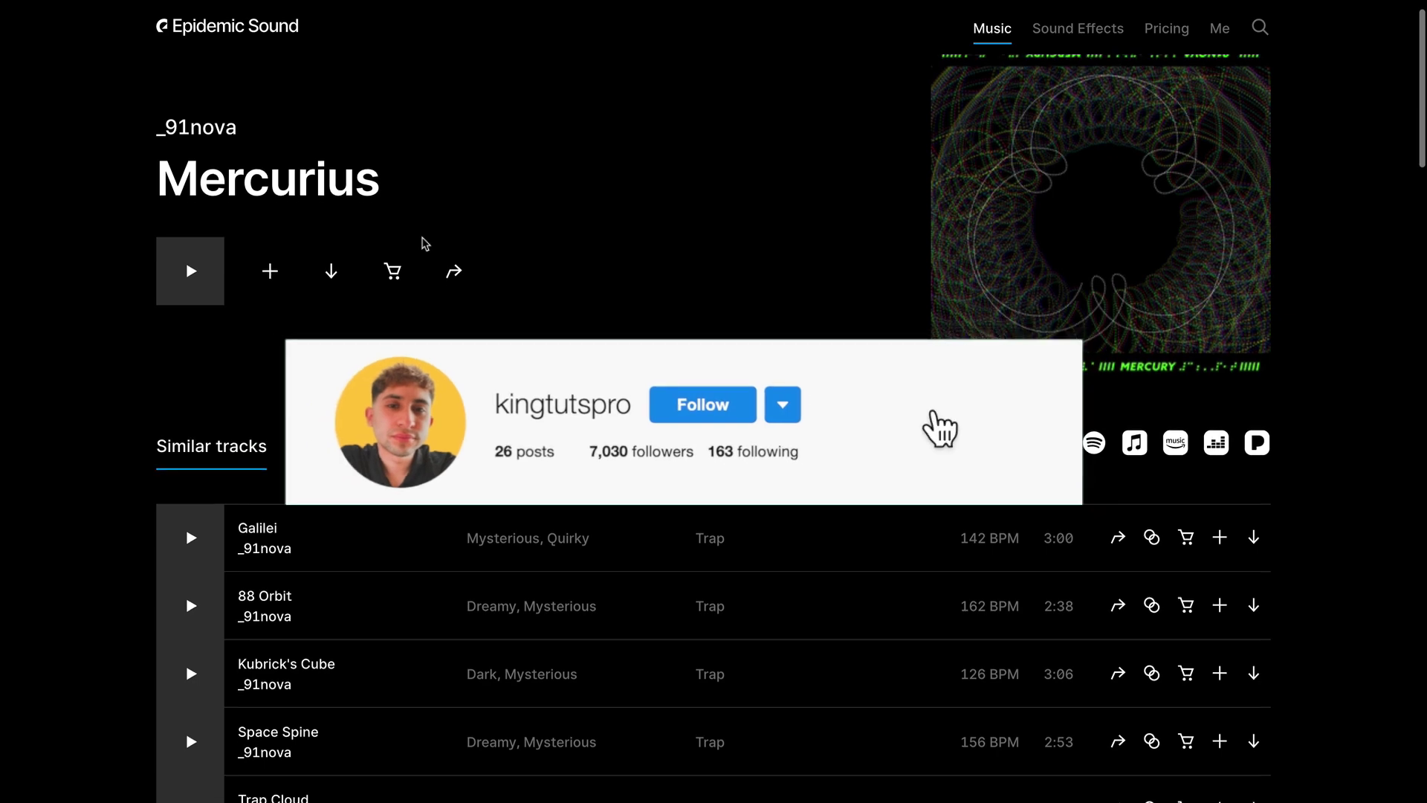
scroll(83, 421, "down", 2)
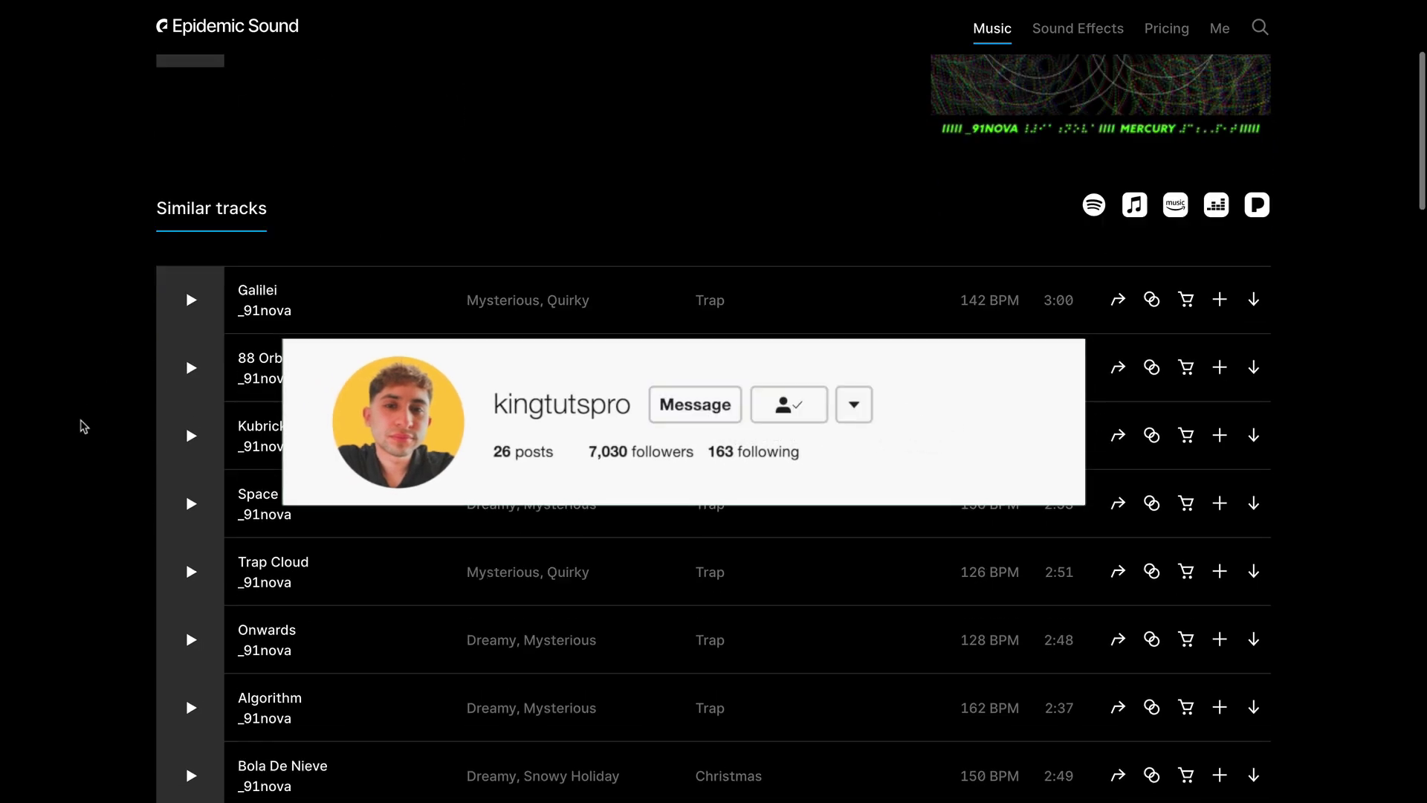
scroll(1284, 336, "down", 19)
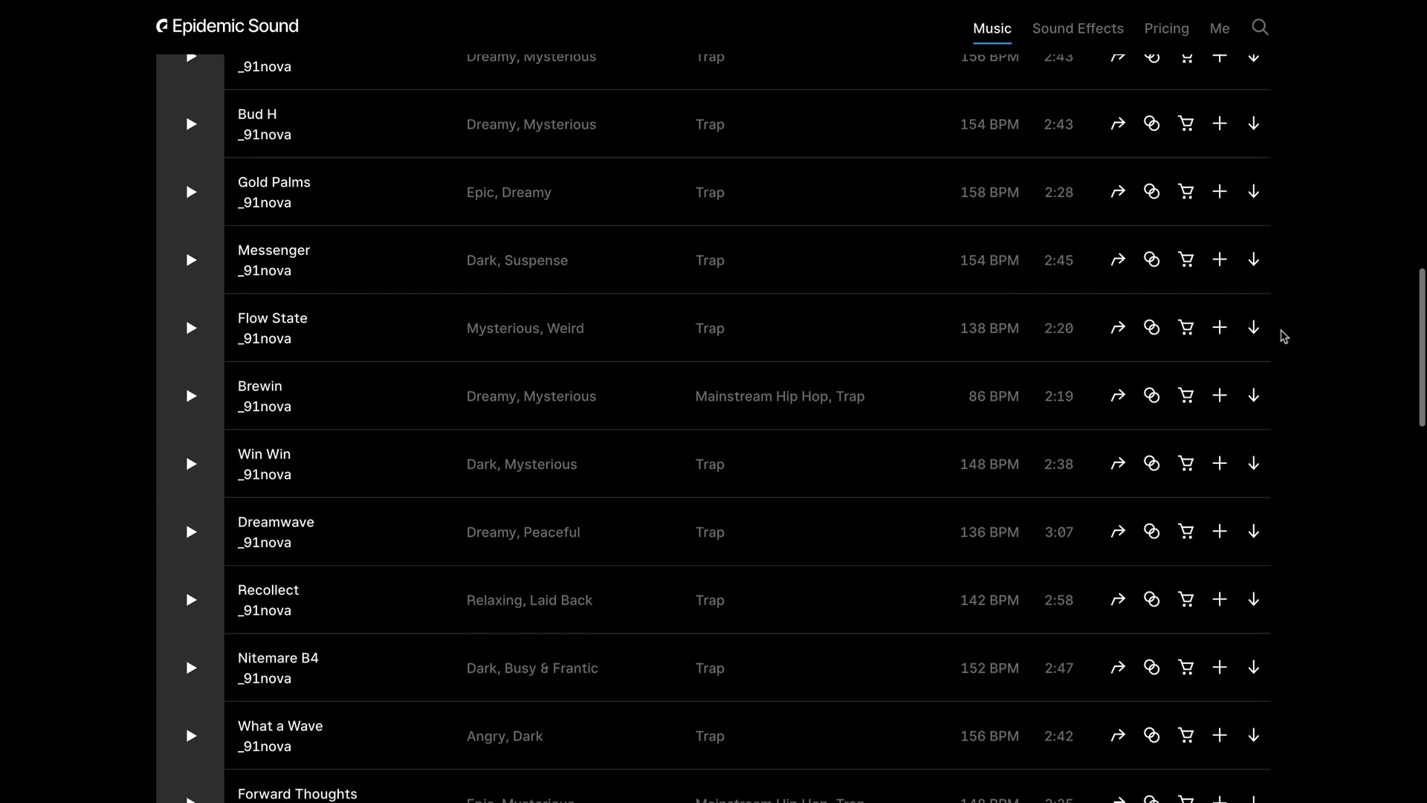
scroll(1284, 336, "down", 7)
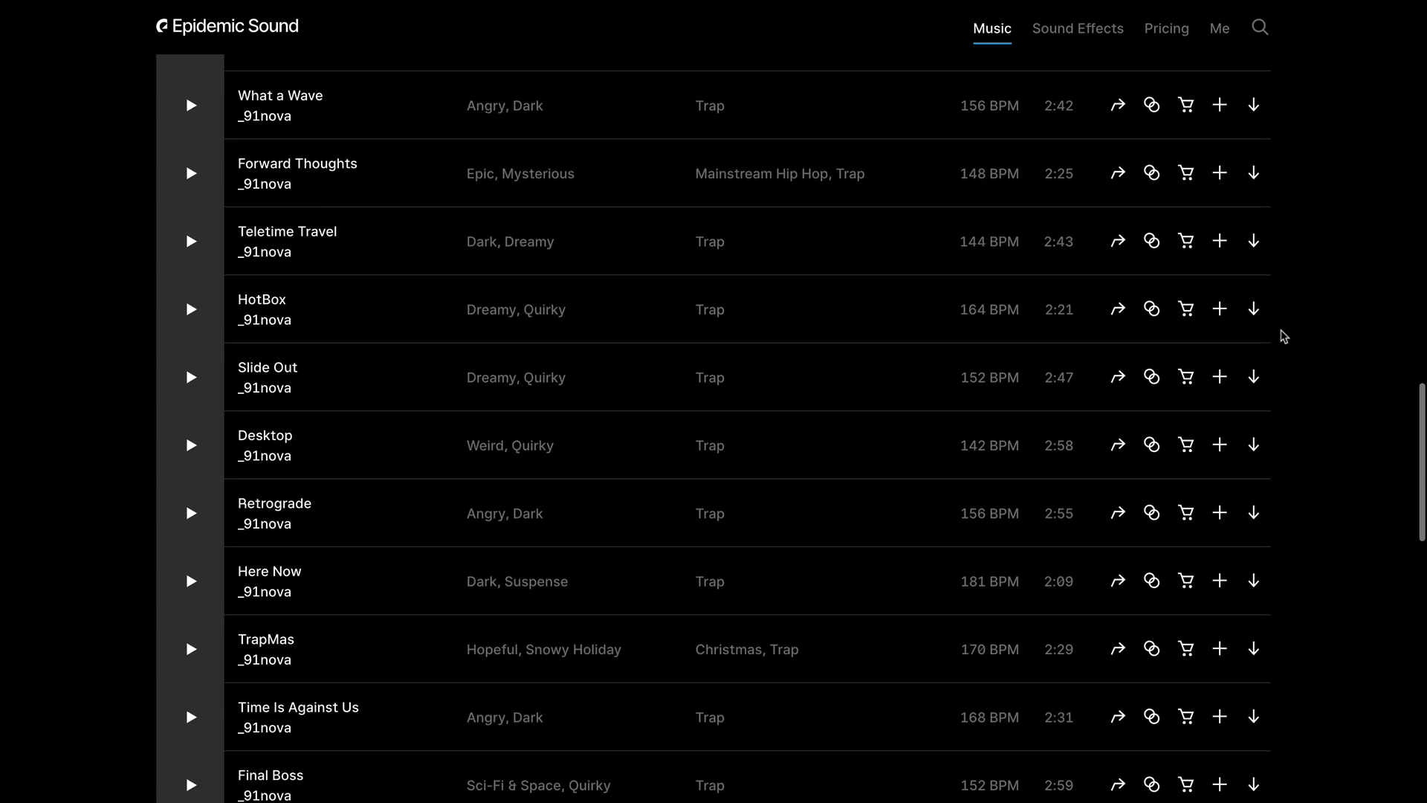
scroll(1284, 336, "up", 15)
scroll(1284, 336, "up", 18)
scroll(1283, 336, "down", 6)
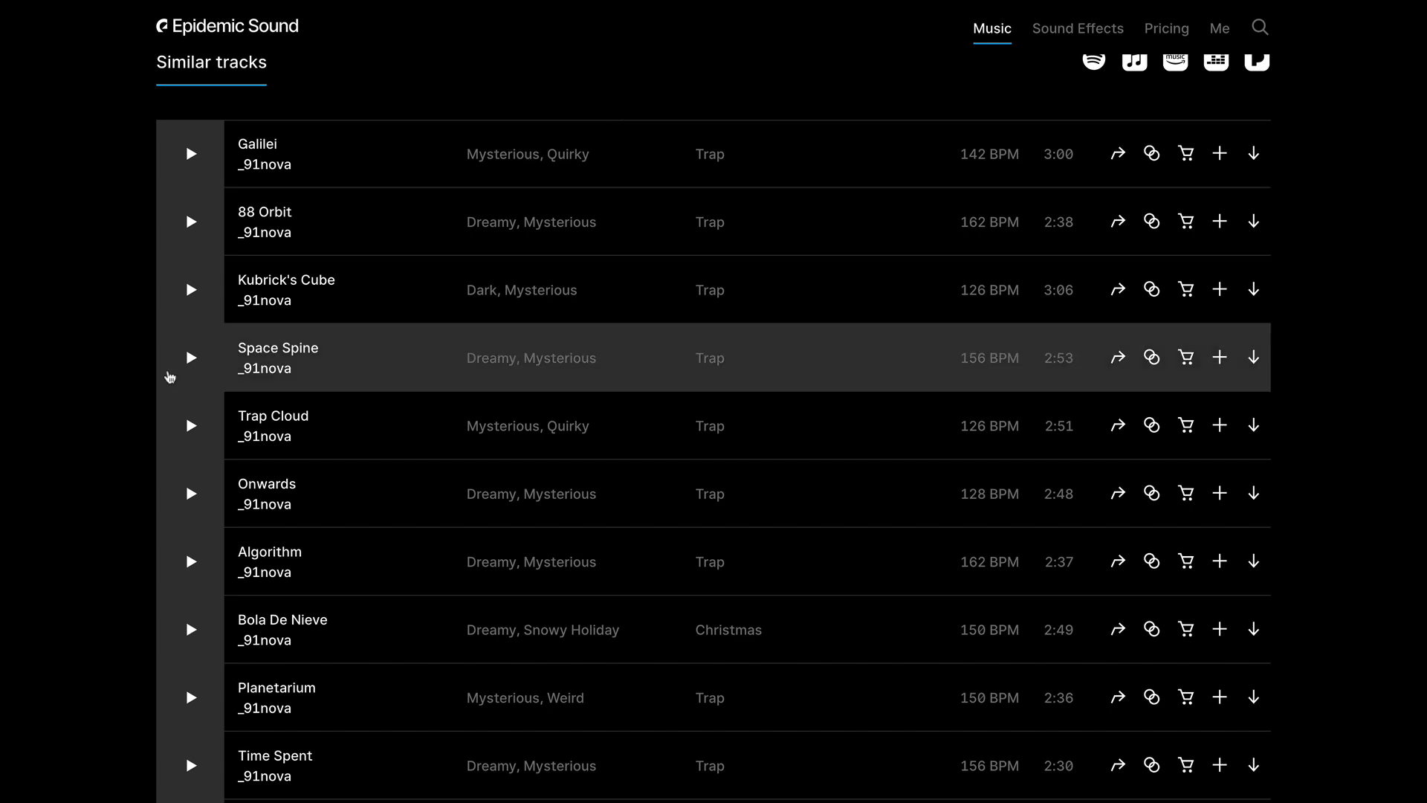
scroll(95, 418, "down", 2)
scroll(95, 418, "down", 2)
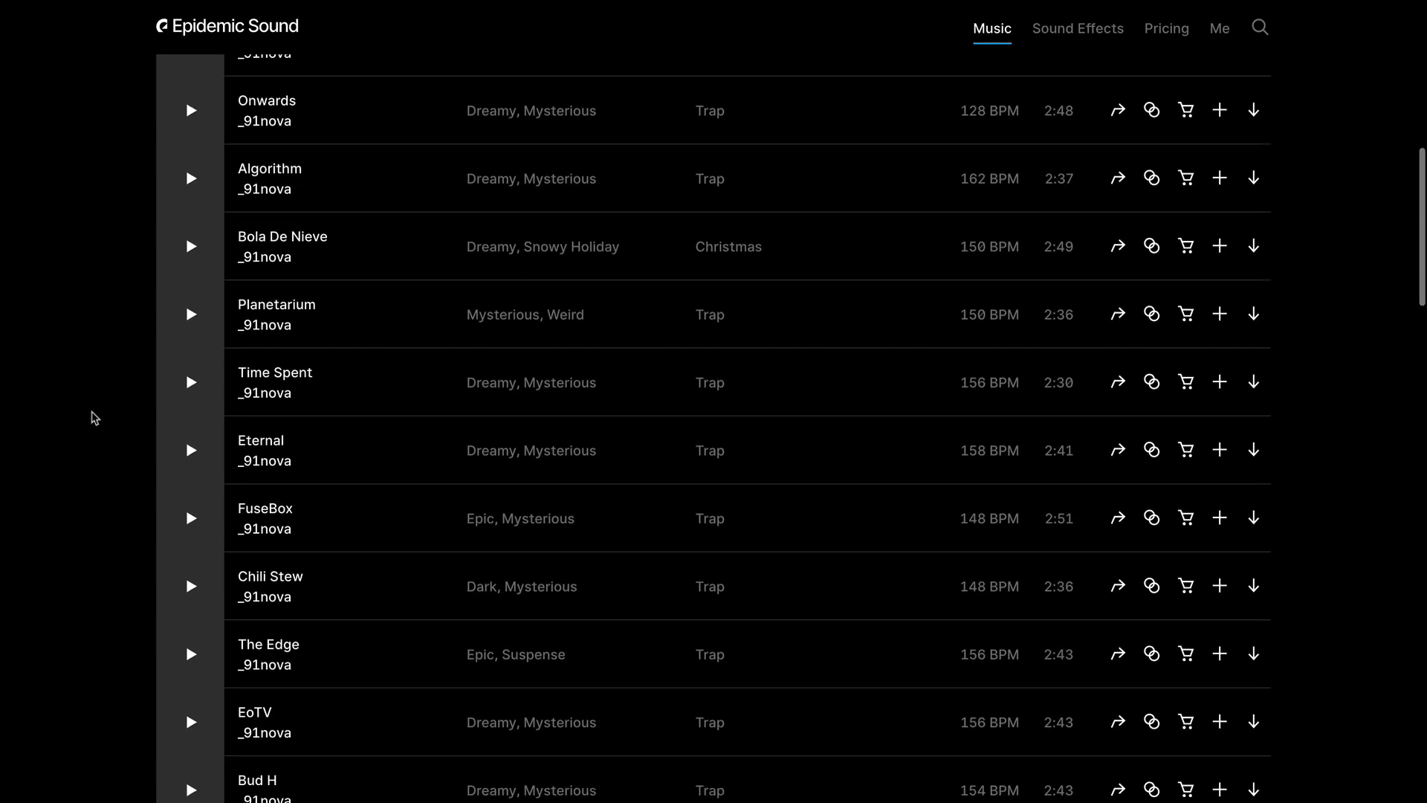
scroll(95, 418, "down", 3)
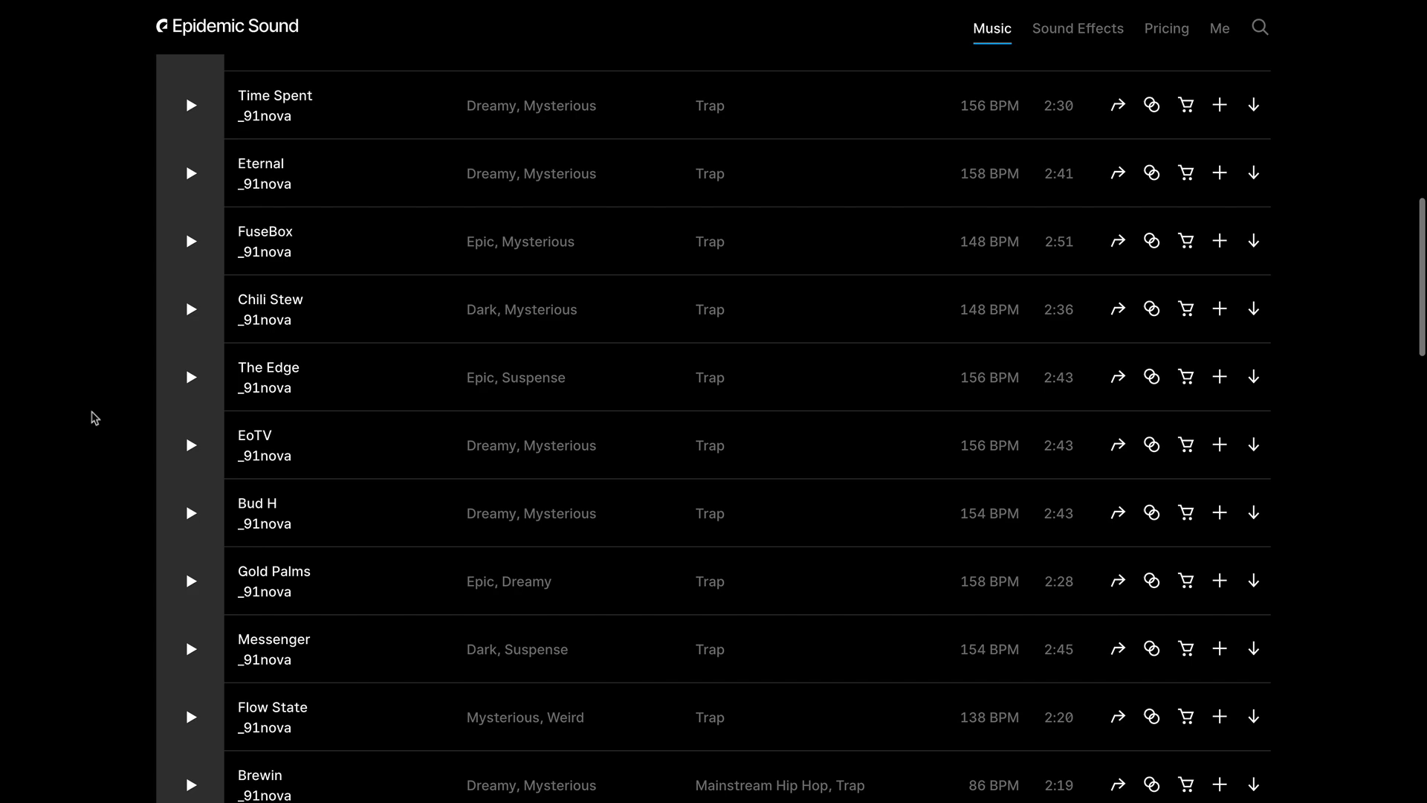
scroll(92, 414, "down", 3)
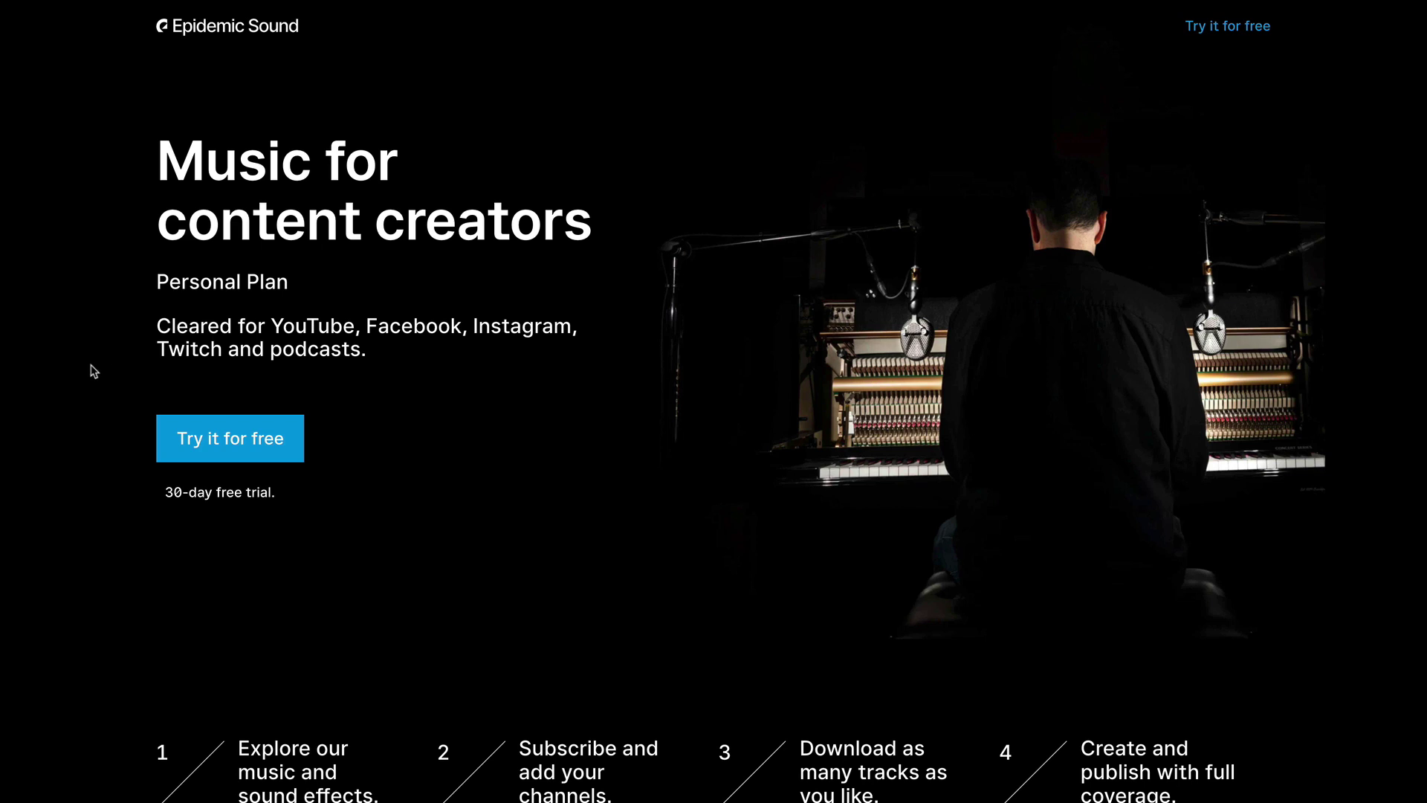
scroll(93, 372, "down", 5)
scroll(94, 372, "up", 4)
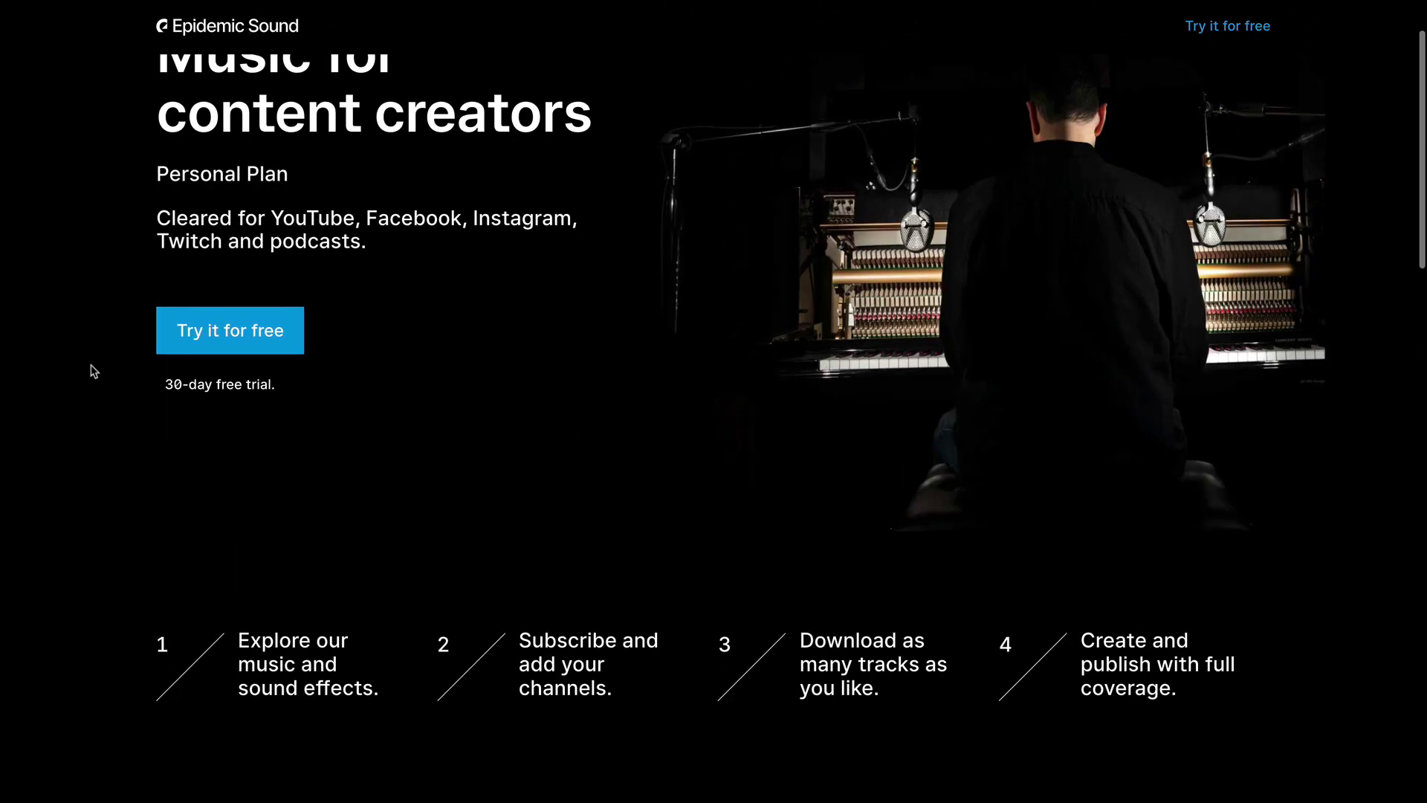
scroll(94, 372, "up", 1)
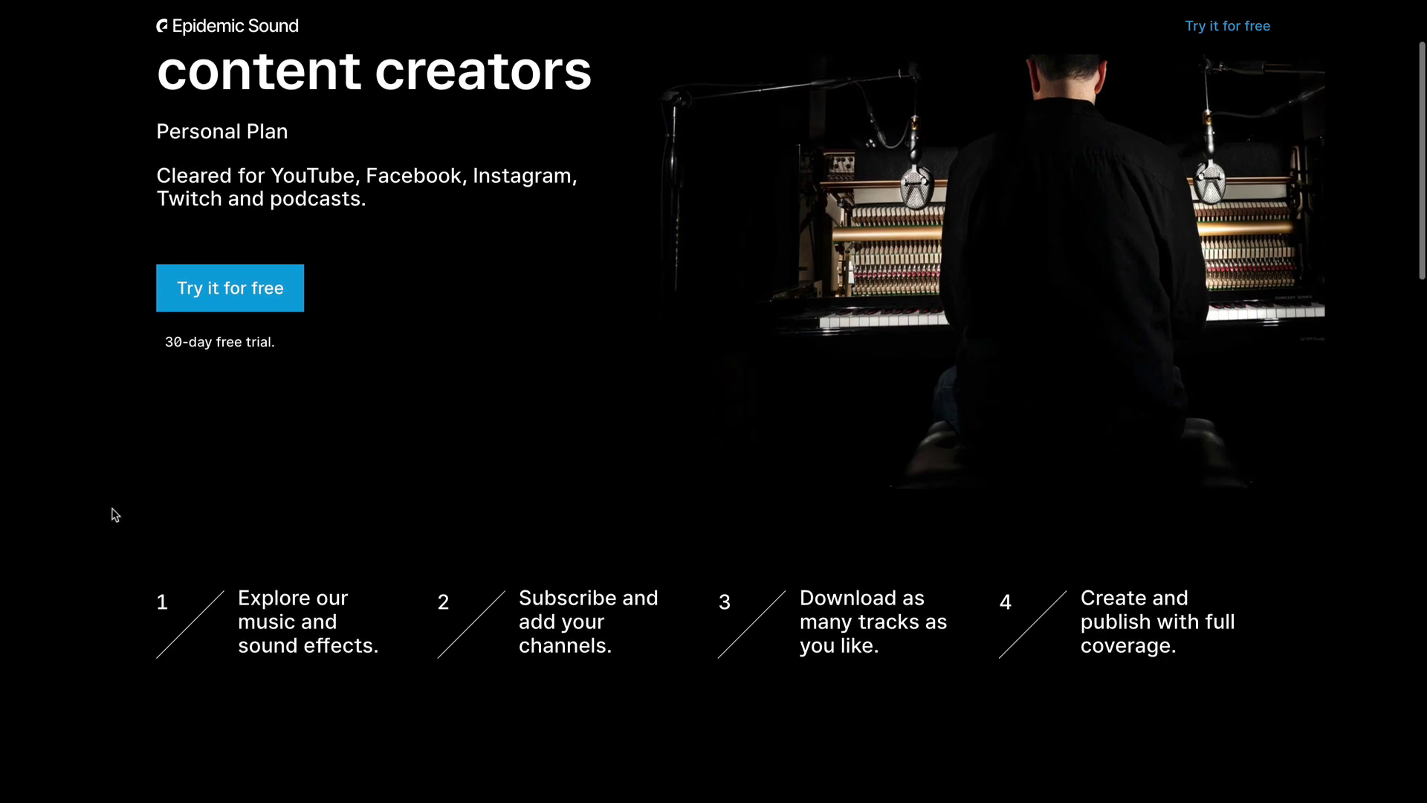
scroll(357, 416, "down", 15)
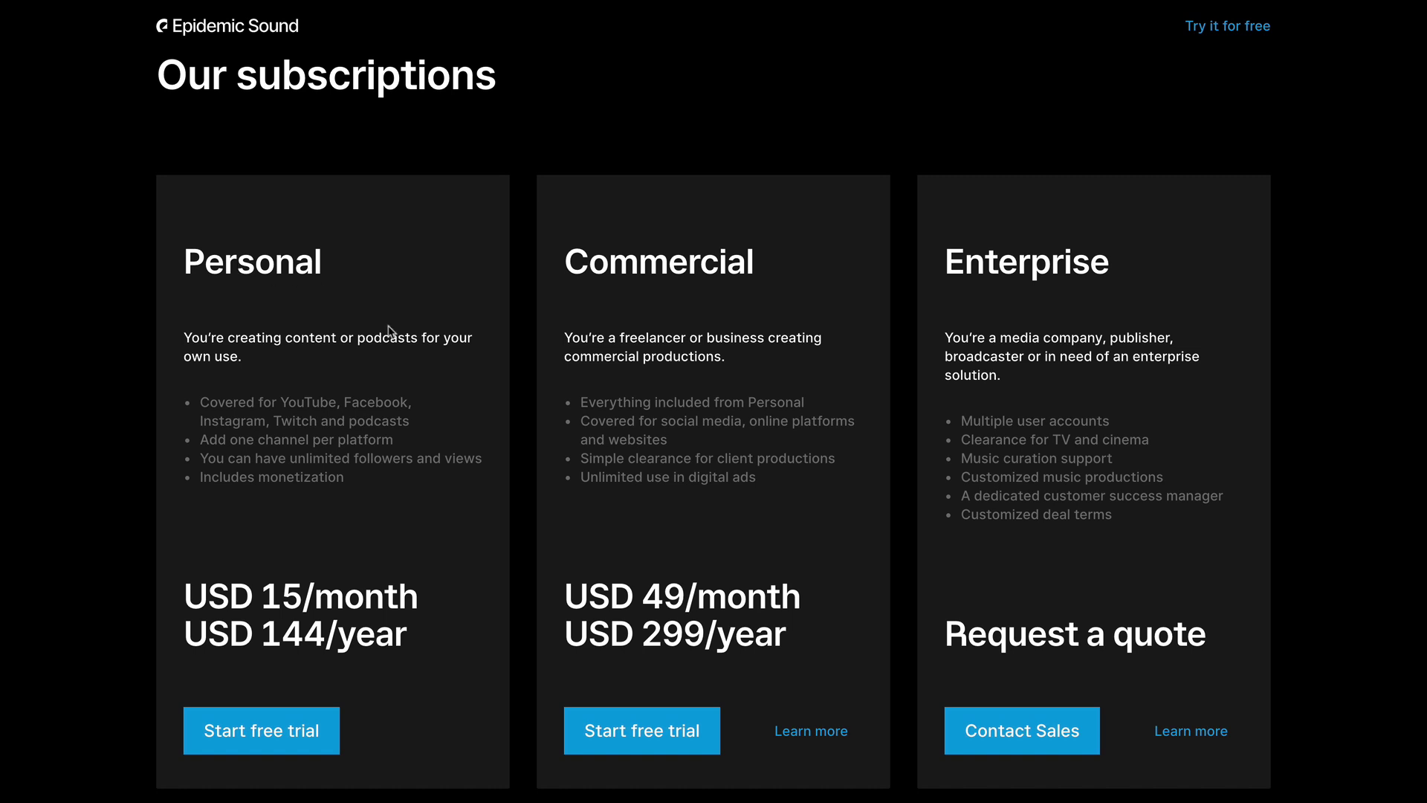
scroll(388, 331, "down", 1)
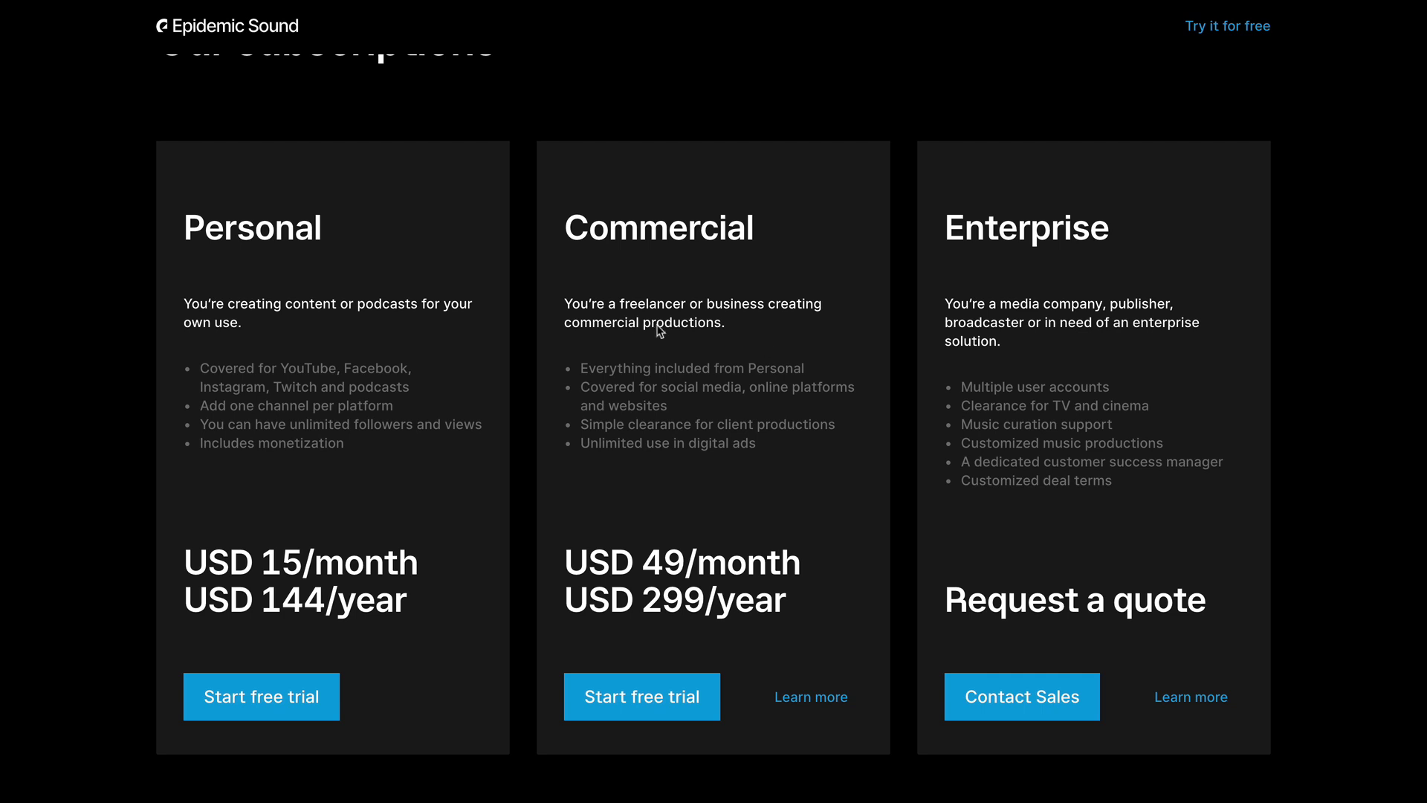
left_click_drag(773, 233, 587, 225)
left_click(588, 227)
scroll(529, 279, "up", 1)
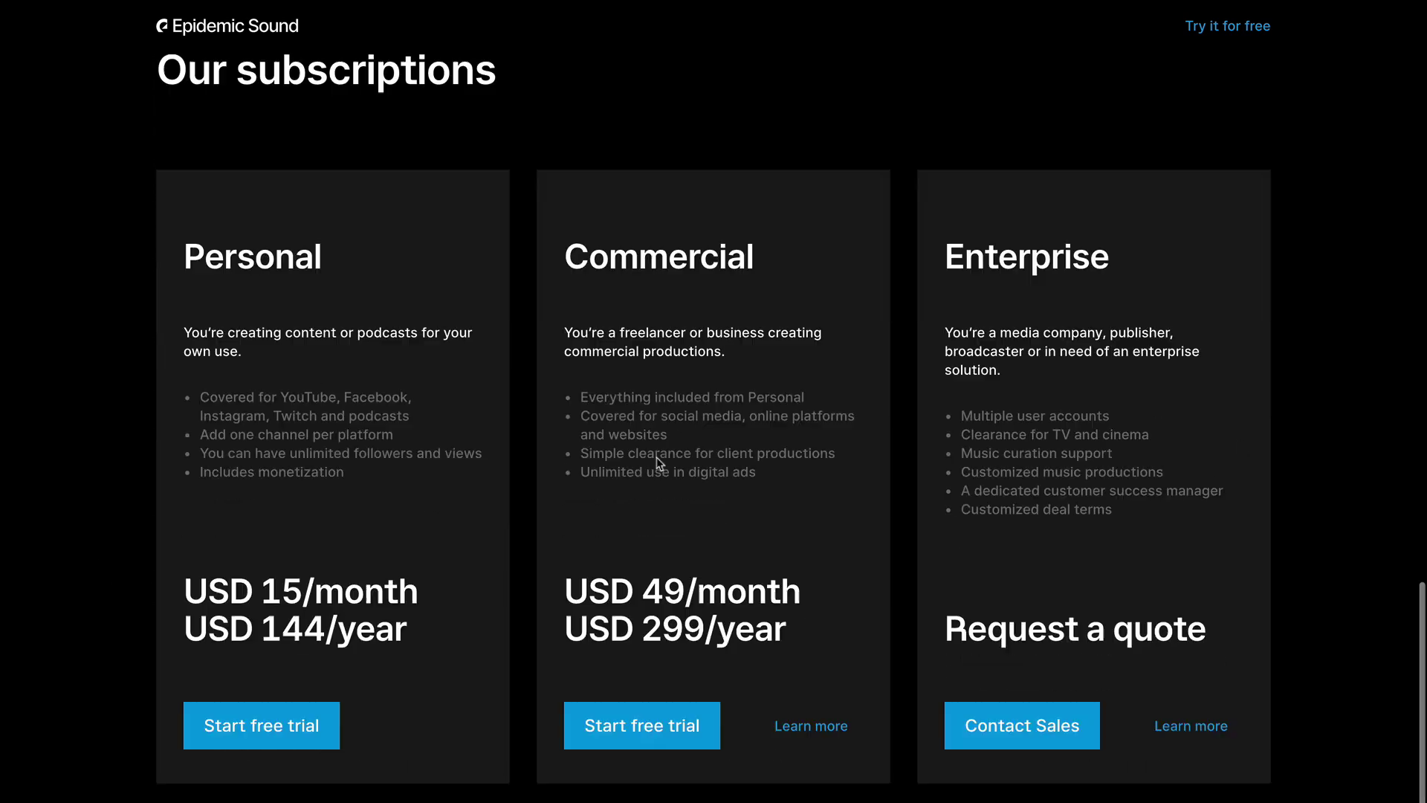
scroll(478, 353, "up", 1)
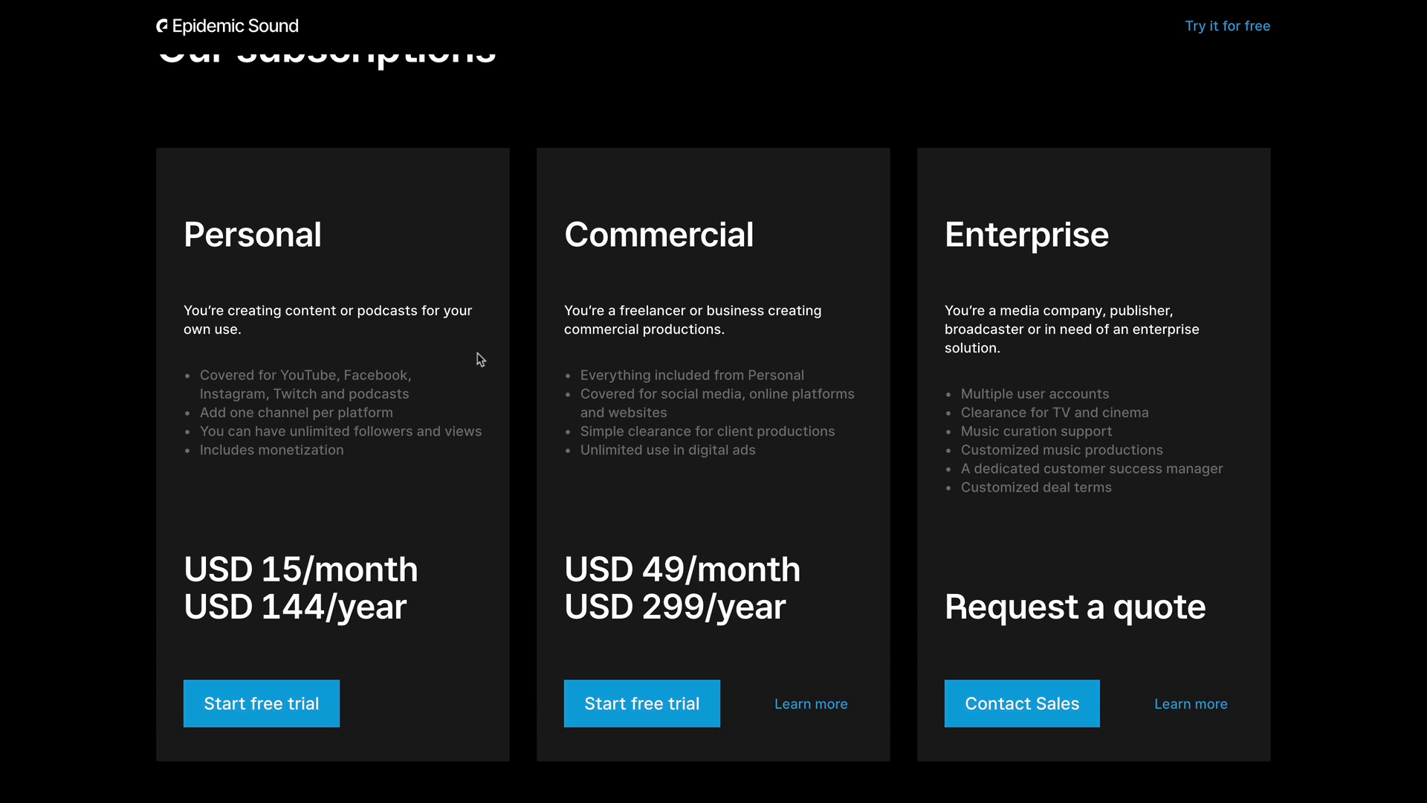
scroll(480, 359, "down", 3)
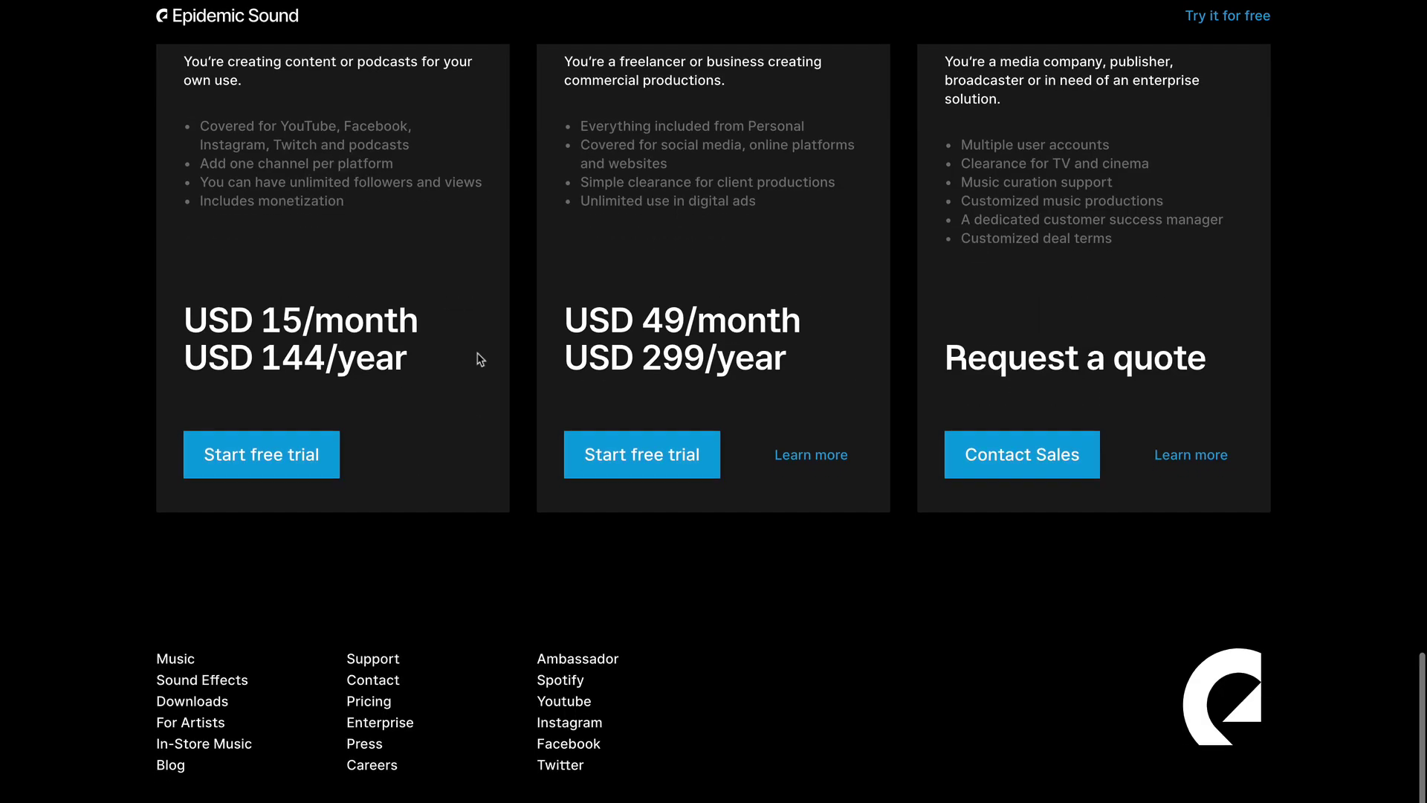
scroll(480, 359, "up", 1)
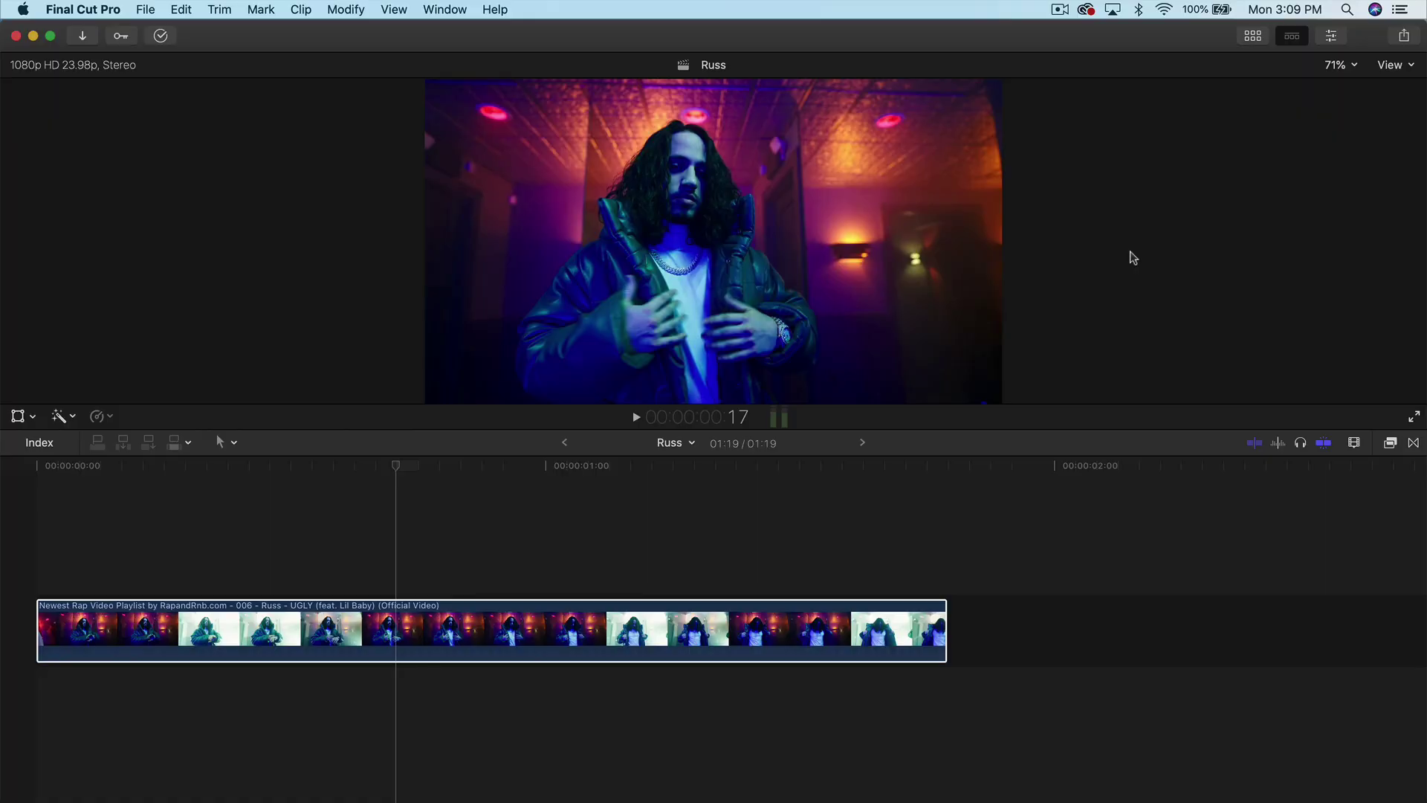
Step: Preview the Russ clip and add ES_Planetarium beneath it in the timeline
left_click(173, 604)
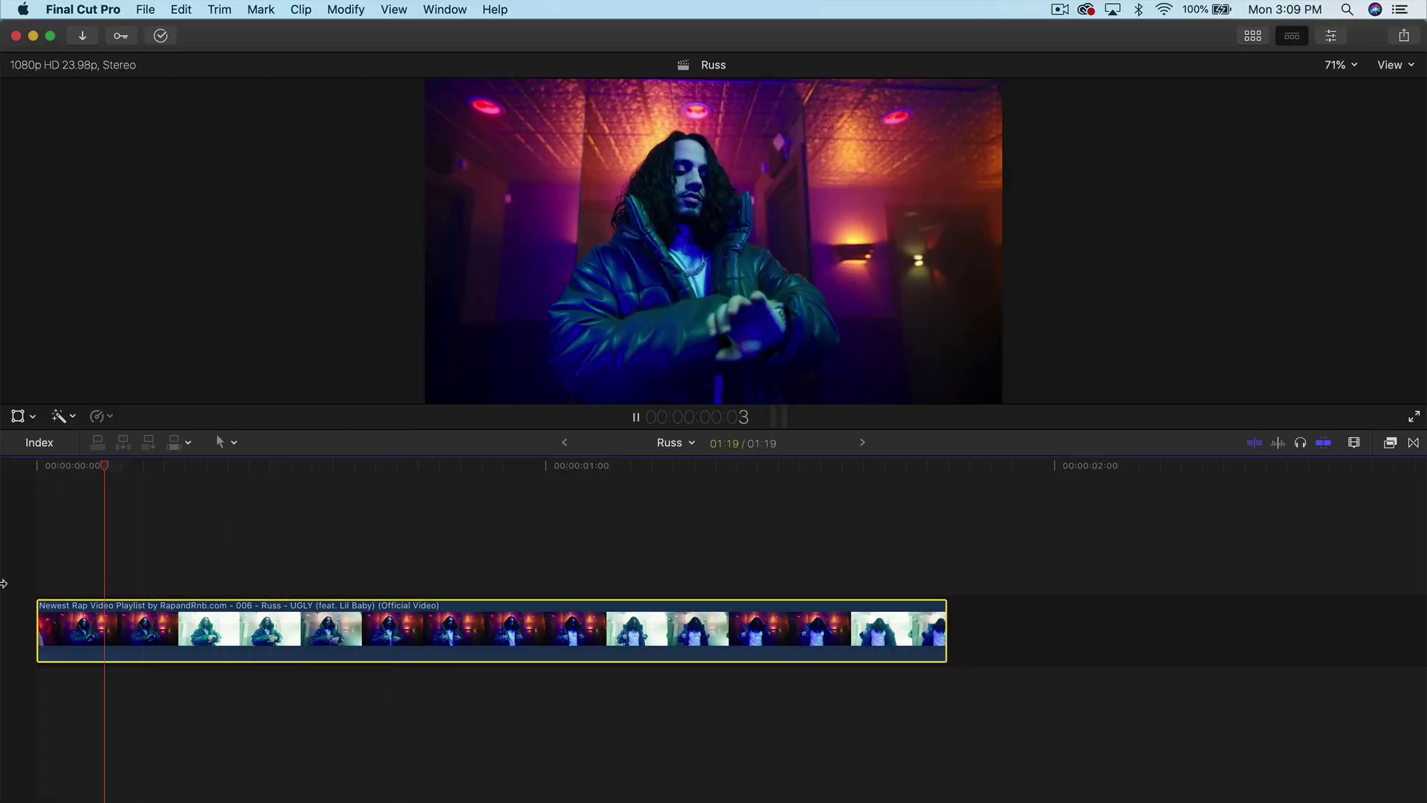
key("space")
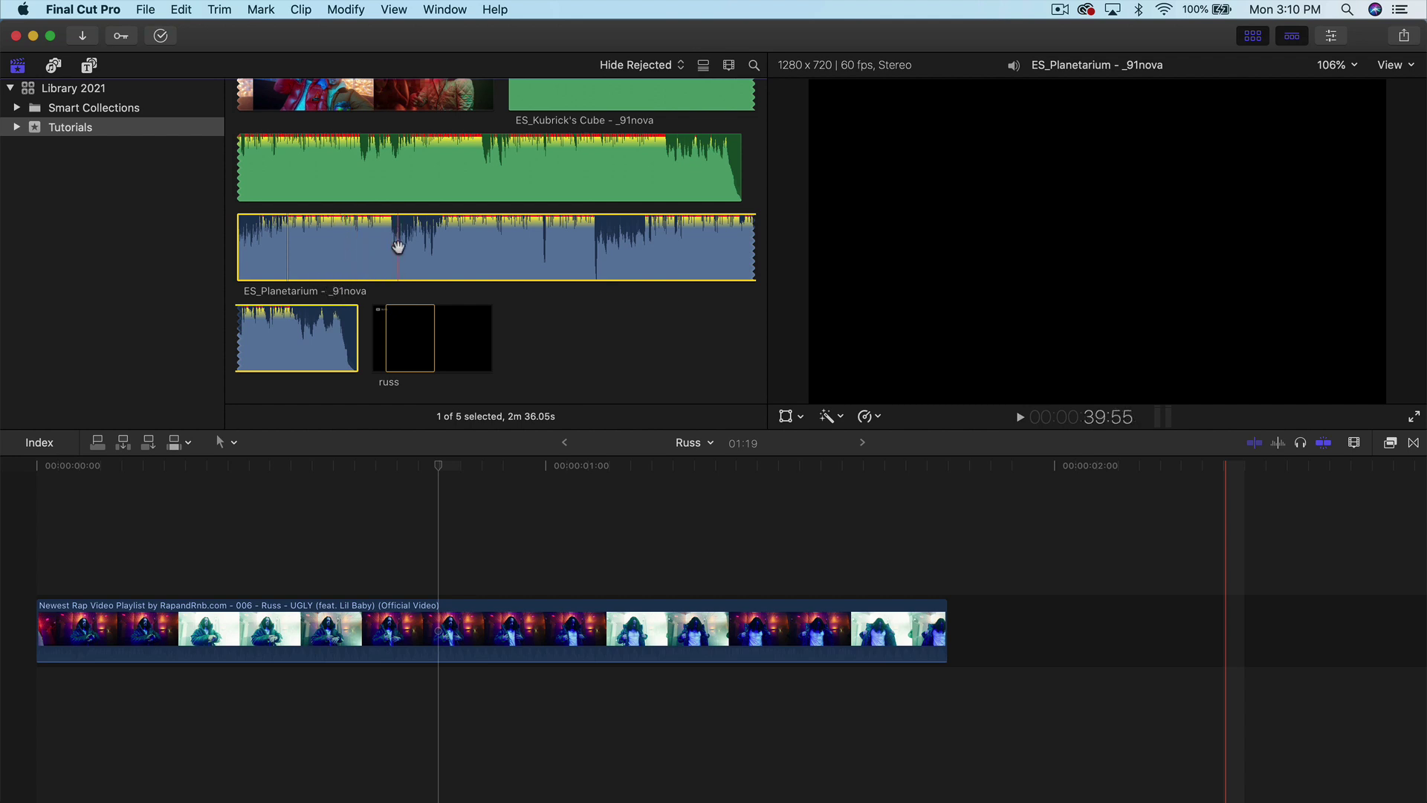
left_click_drag(388, 236, 34, 678)
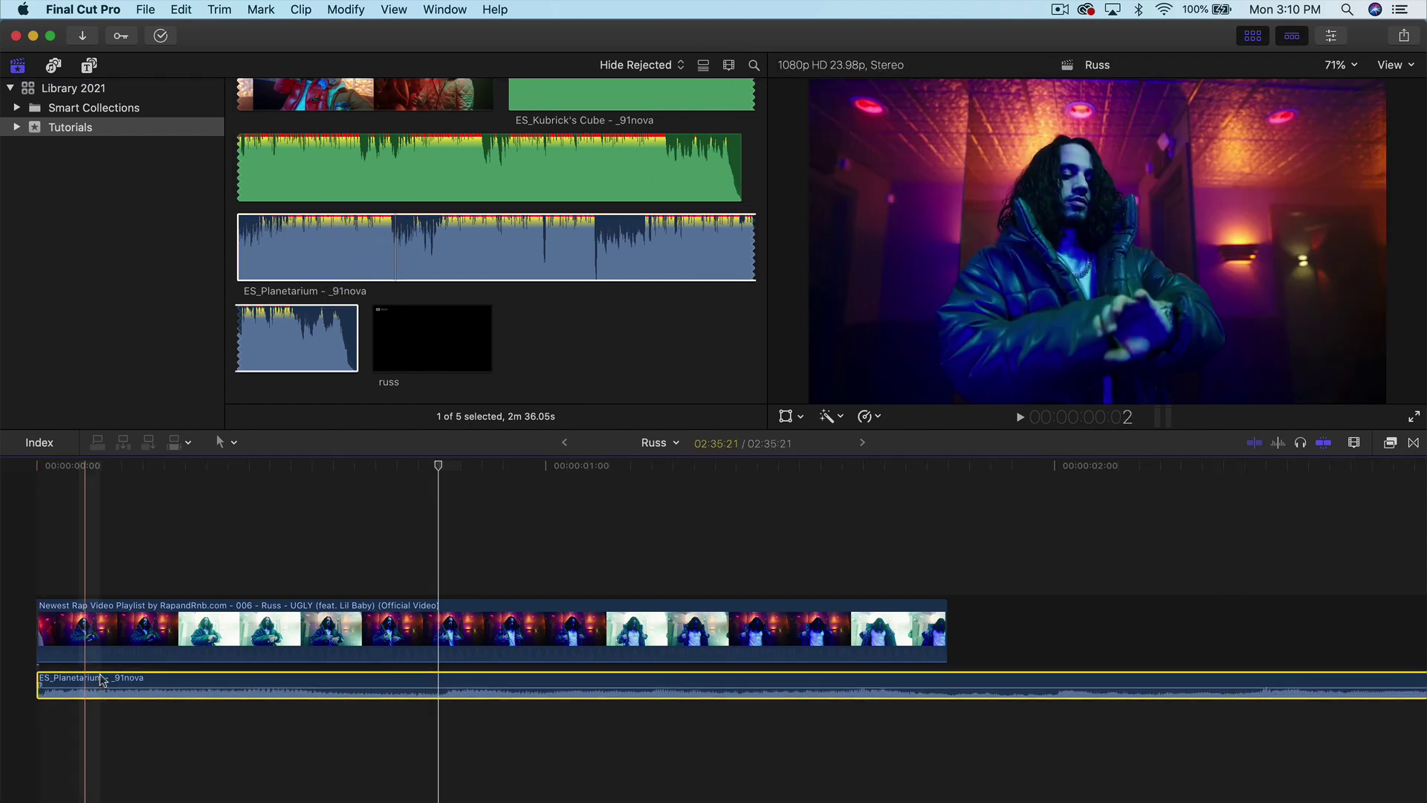
key("super+minus")
key("super+minus")
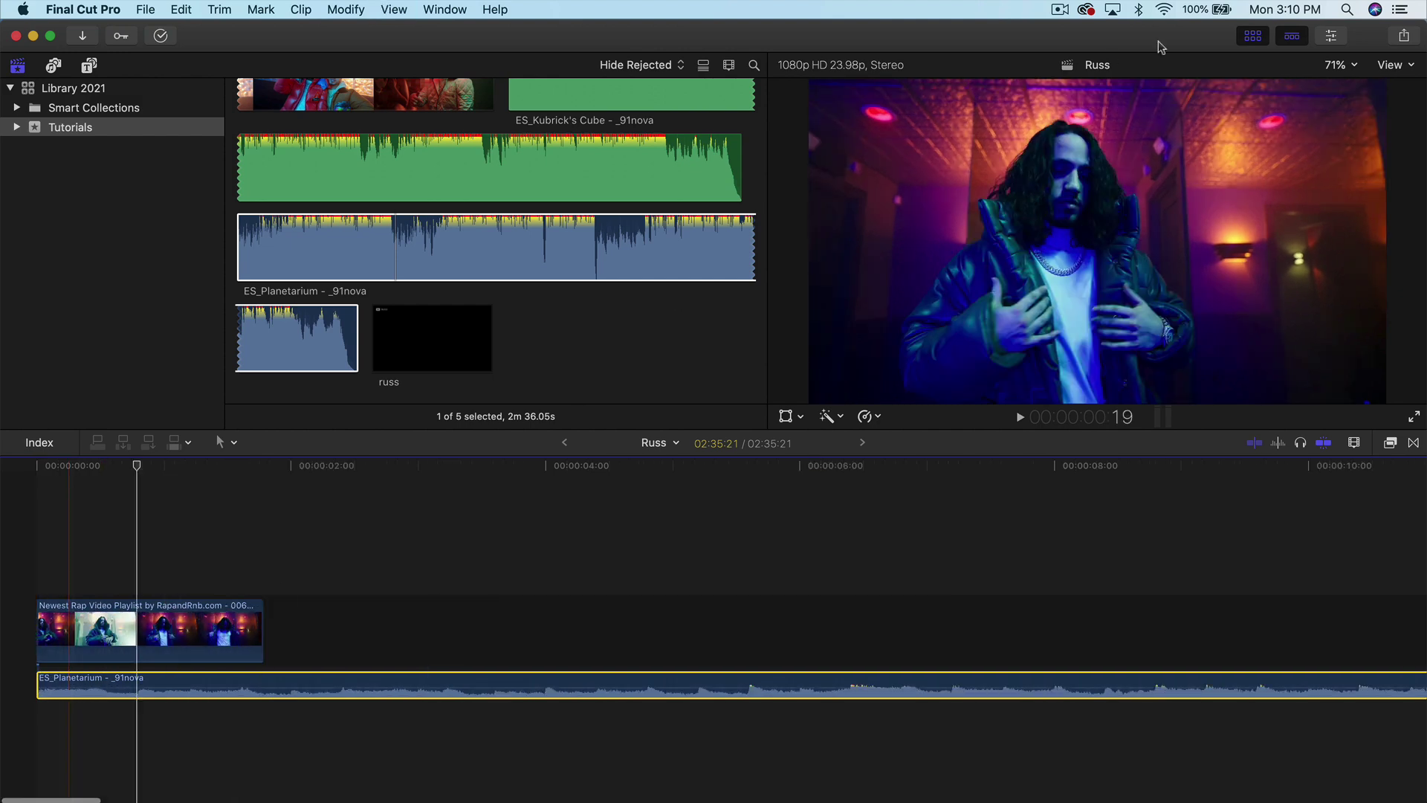
Step: Slide the ES_Planetarium clip so it starts at the beginning of the timeline
left_click(1264, 39)
key("super+minus")
key("super+minus")
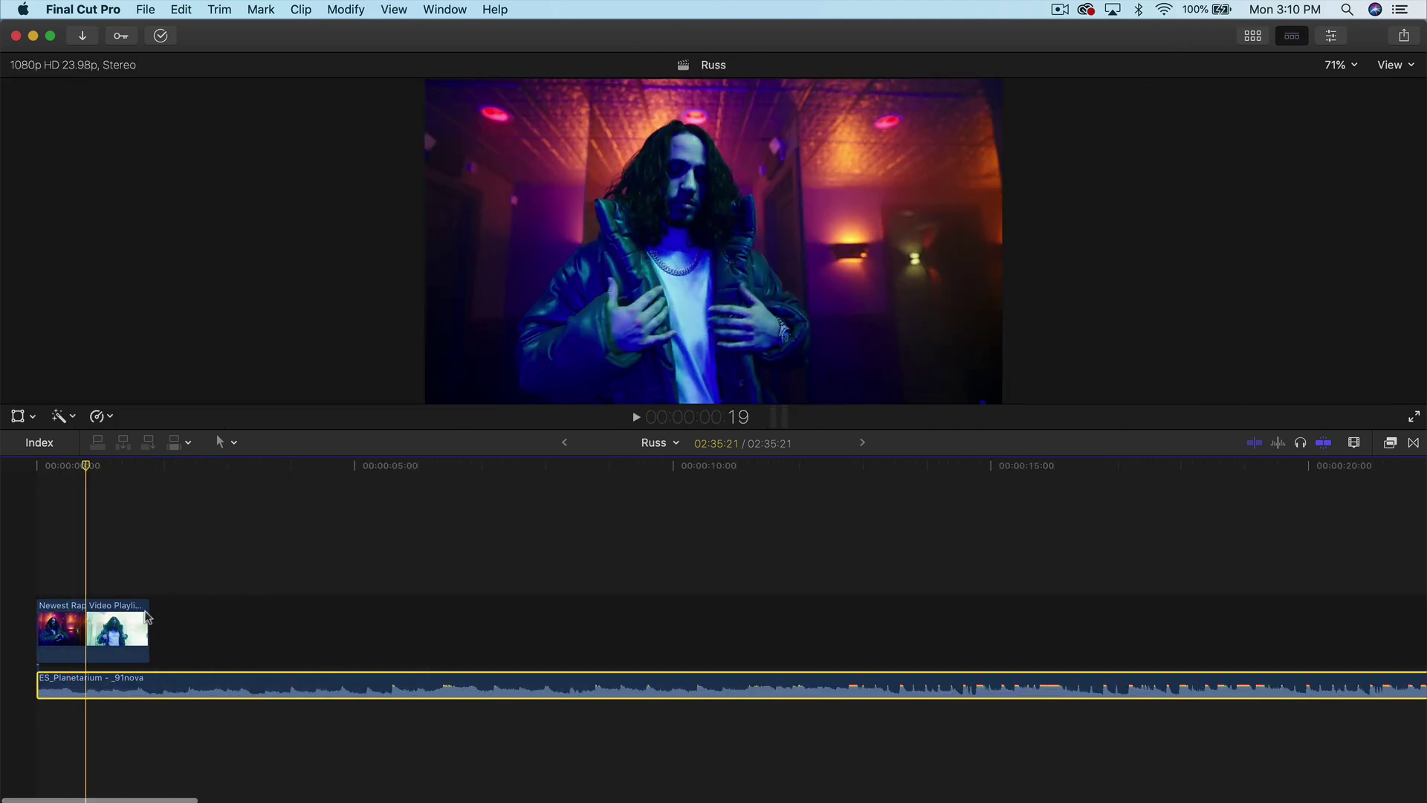
left_click_drag(52, 678, 440, 678)
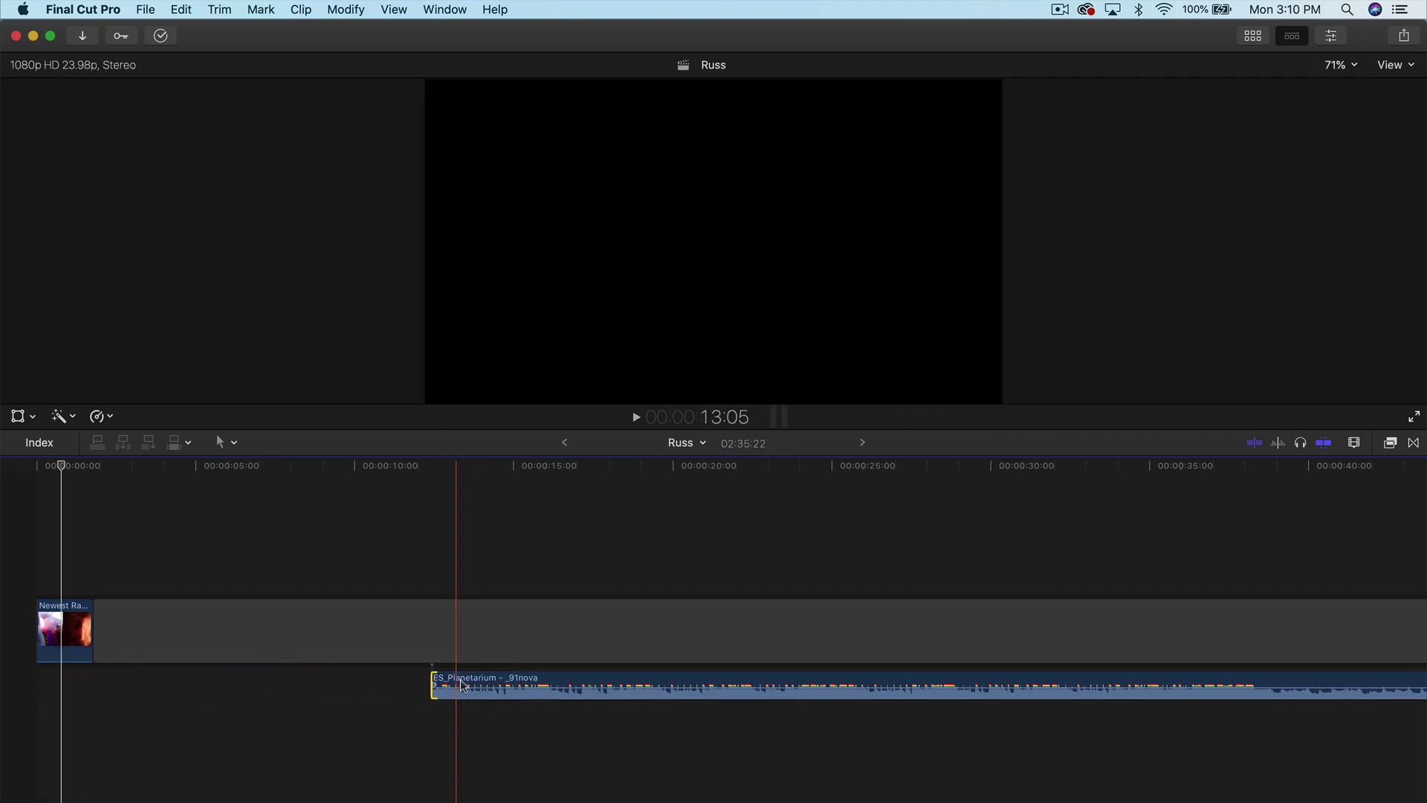
left_click_drag(445, 687, 51, 689)
Step: Trim the opening of the ES_Planetarium clip, keeping it aligned with the video's start
key("super+equal")
key("super+equal")
key("super+equal")
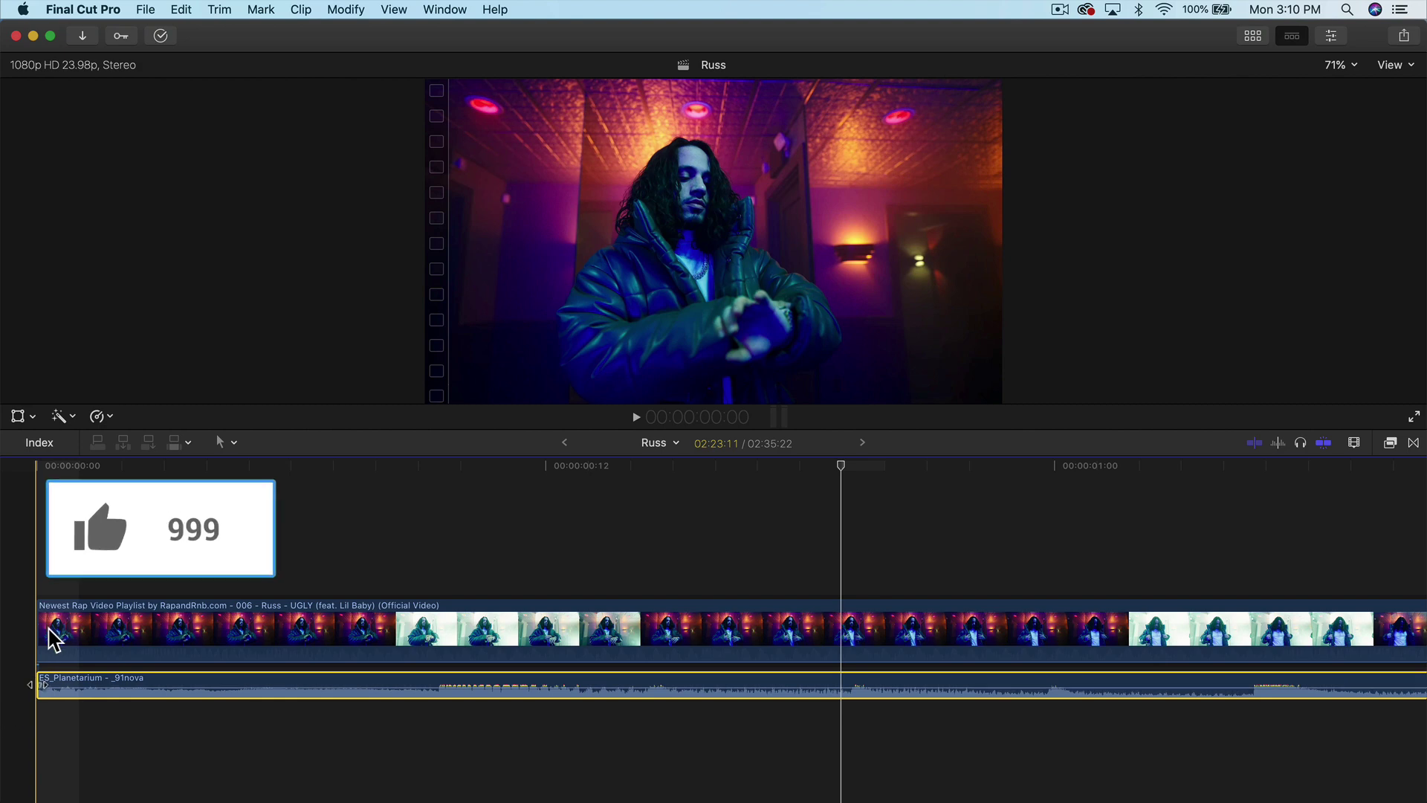
left_click_drag(39, 683, 442, 682)
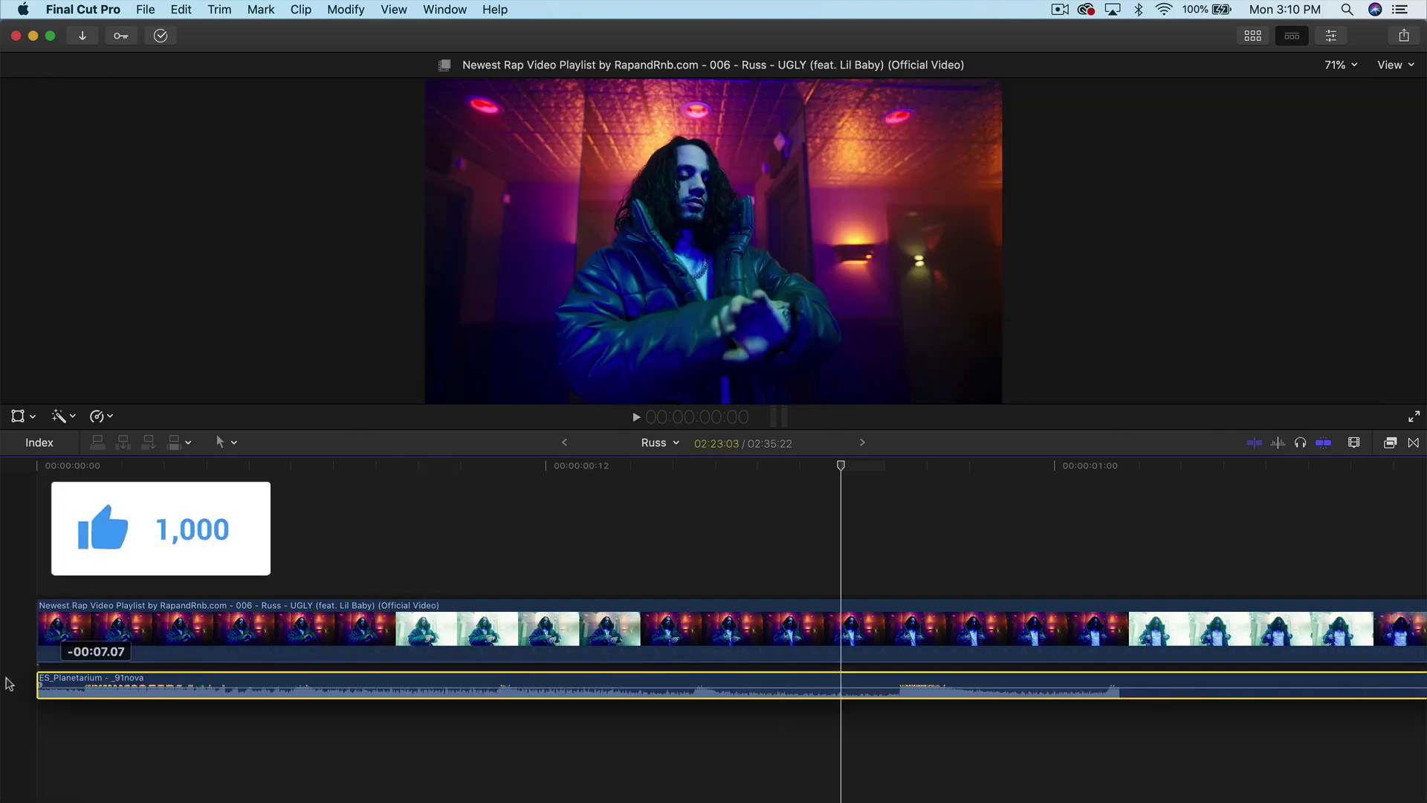
left_click_drag(9, 684, 46, 585)
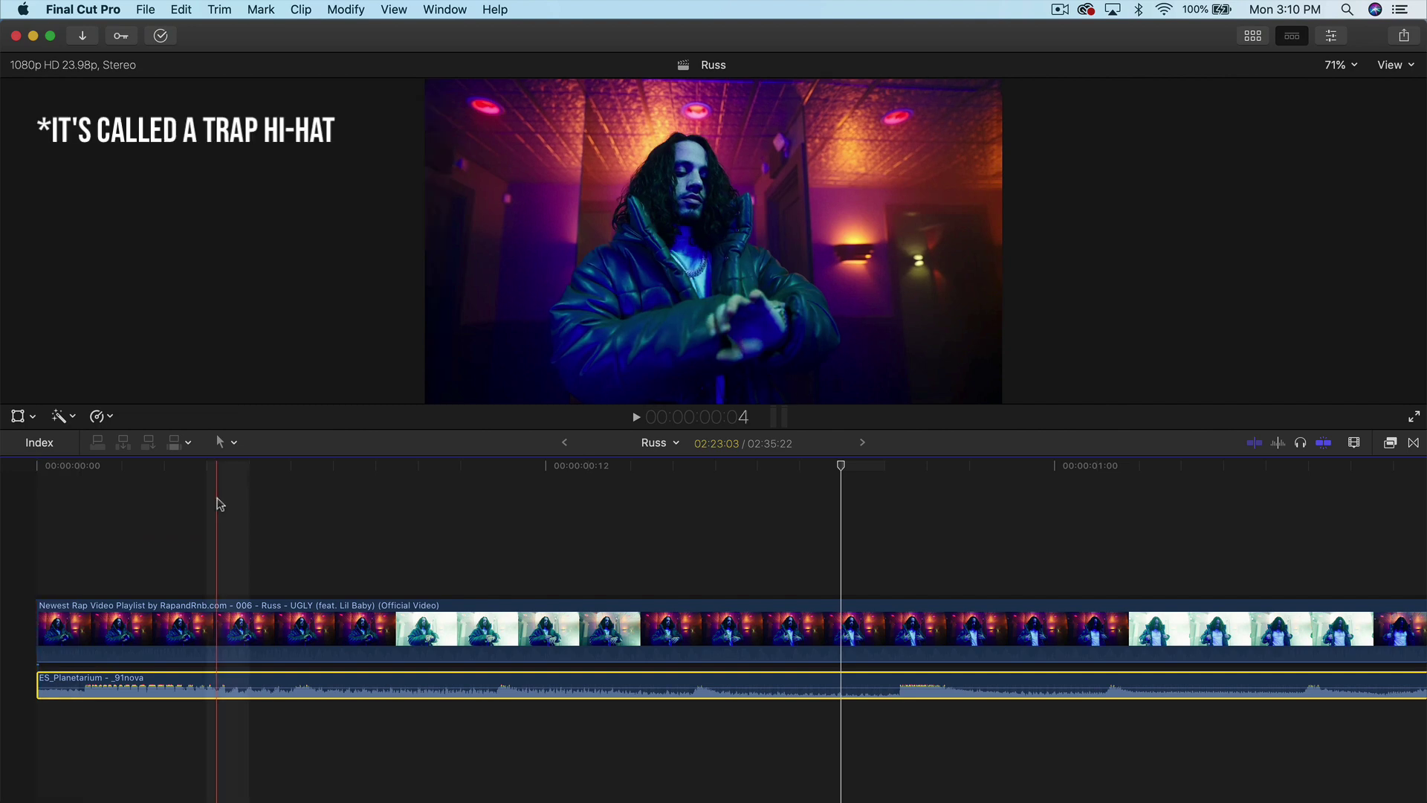
key("super+minus")
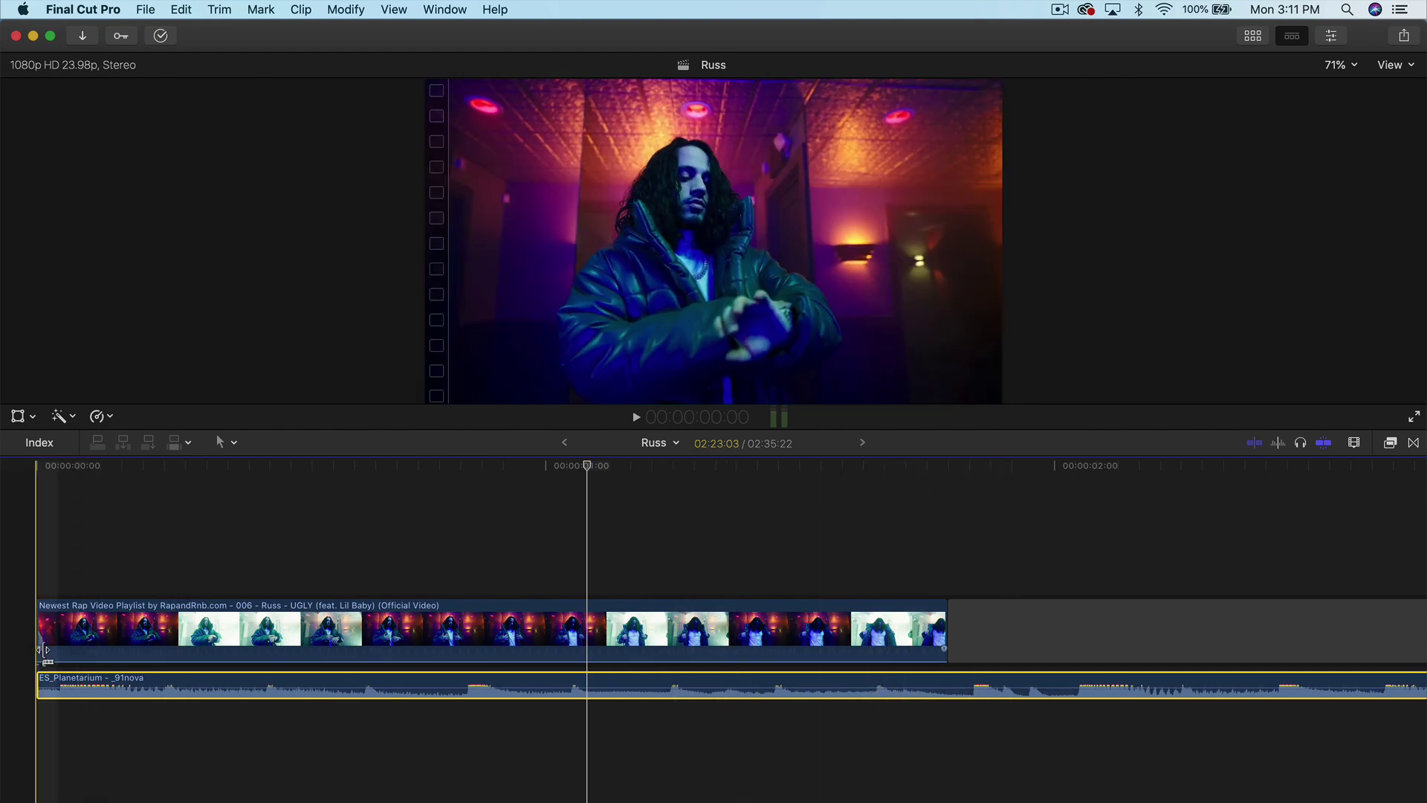
Step: Play back the edit and trim the music to end with the Russ video
key("space")
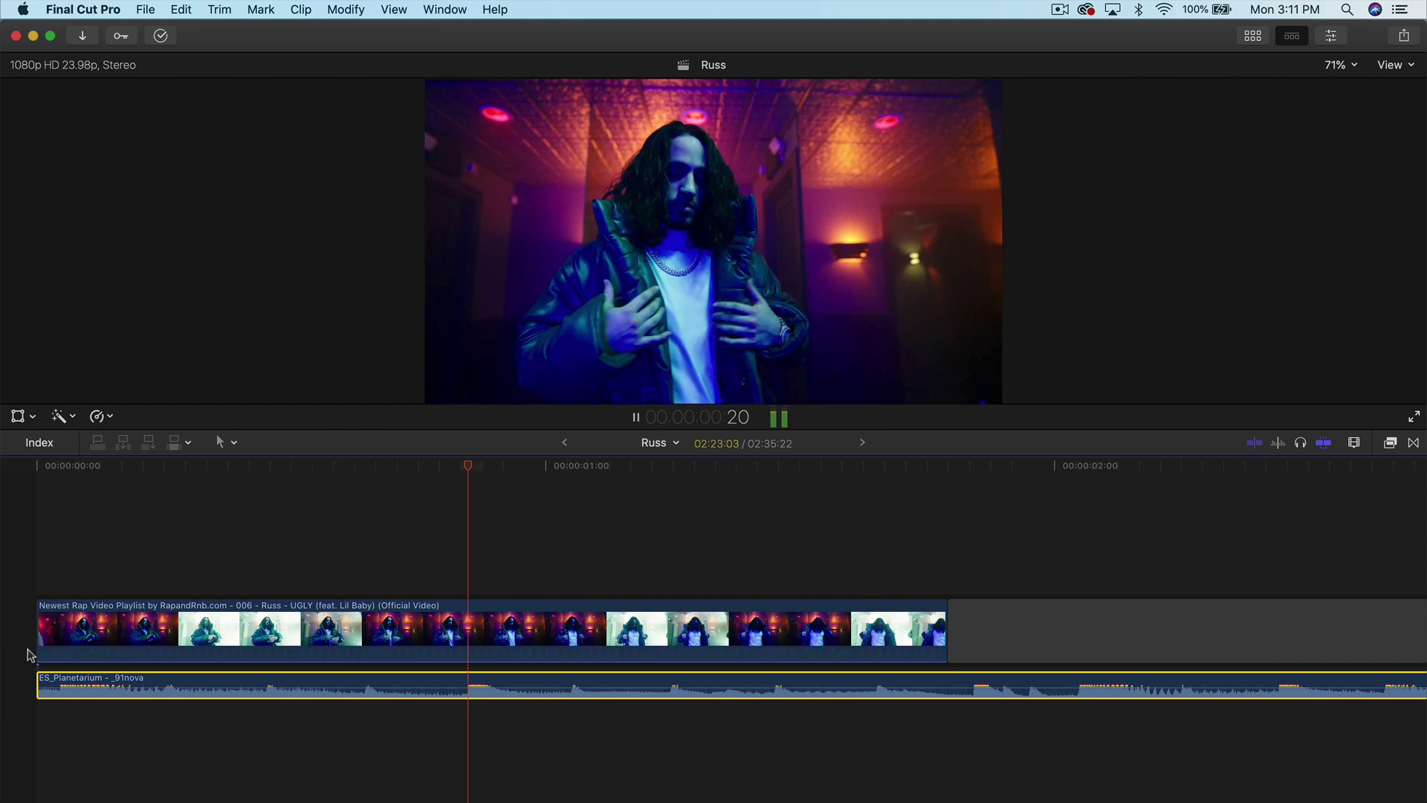
key("space")
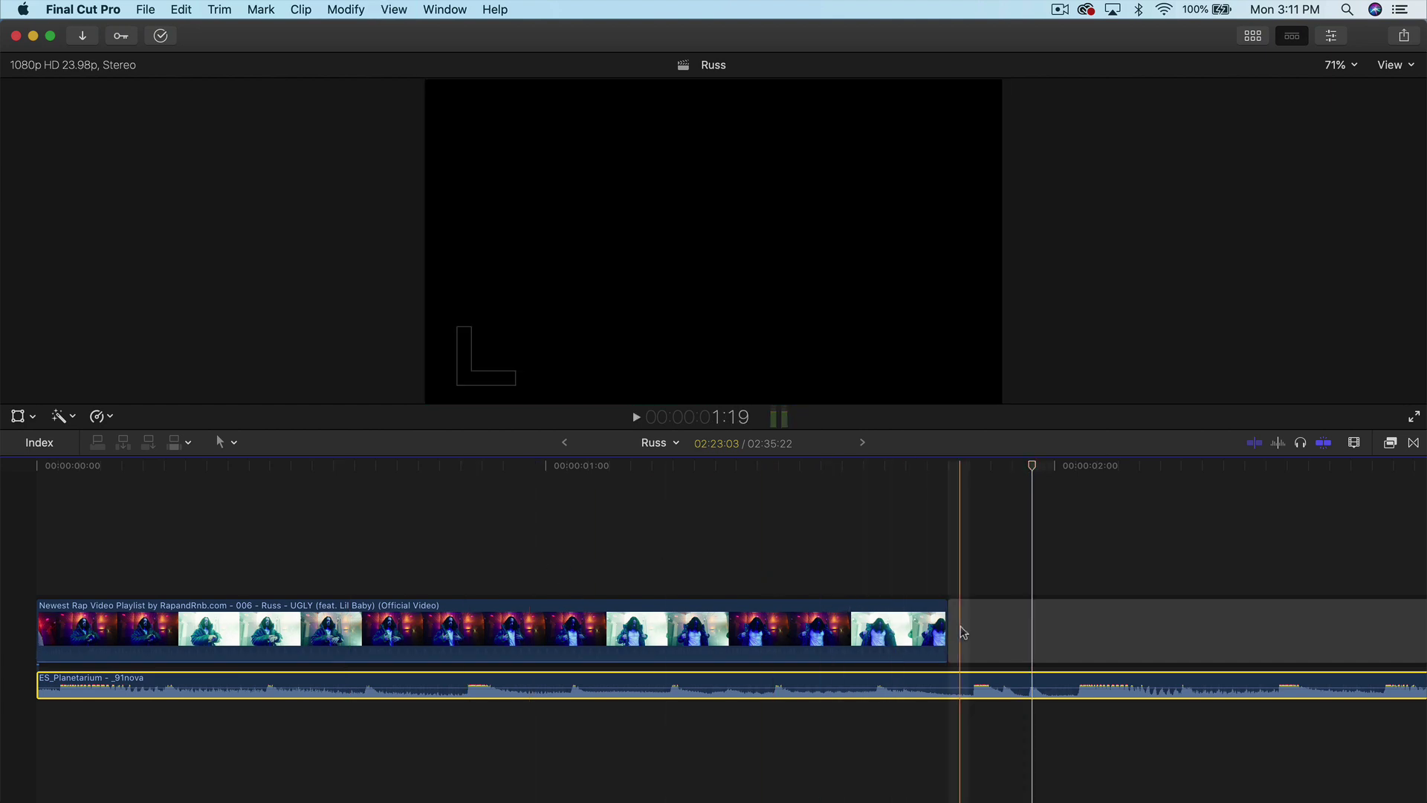
key("alt+bracketright")
key("ctrl+super+1")
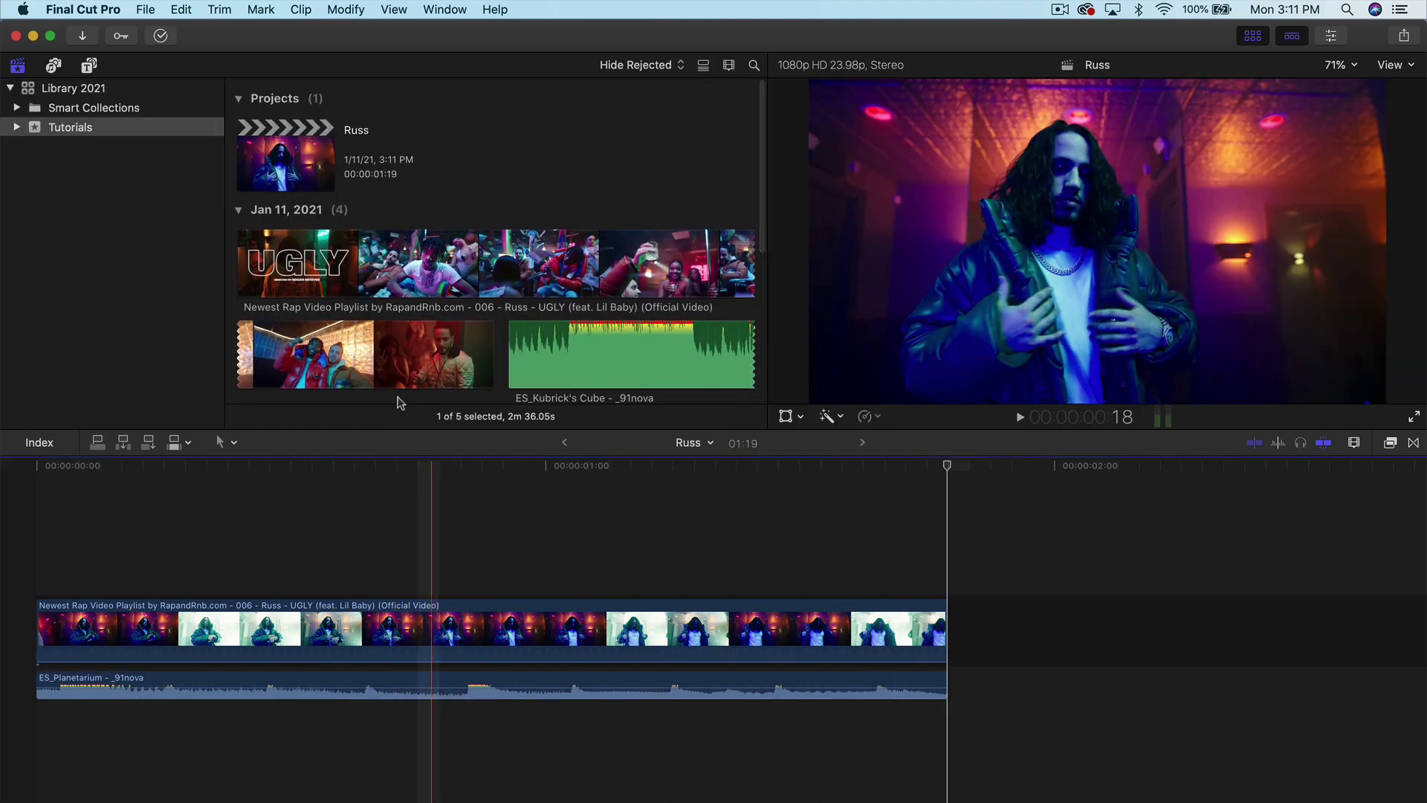
Step: Add a Basic Title from Titles & Generators above the Russ video
left_click(88, 65)
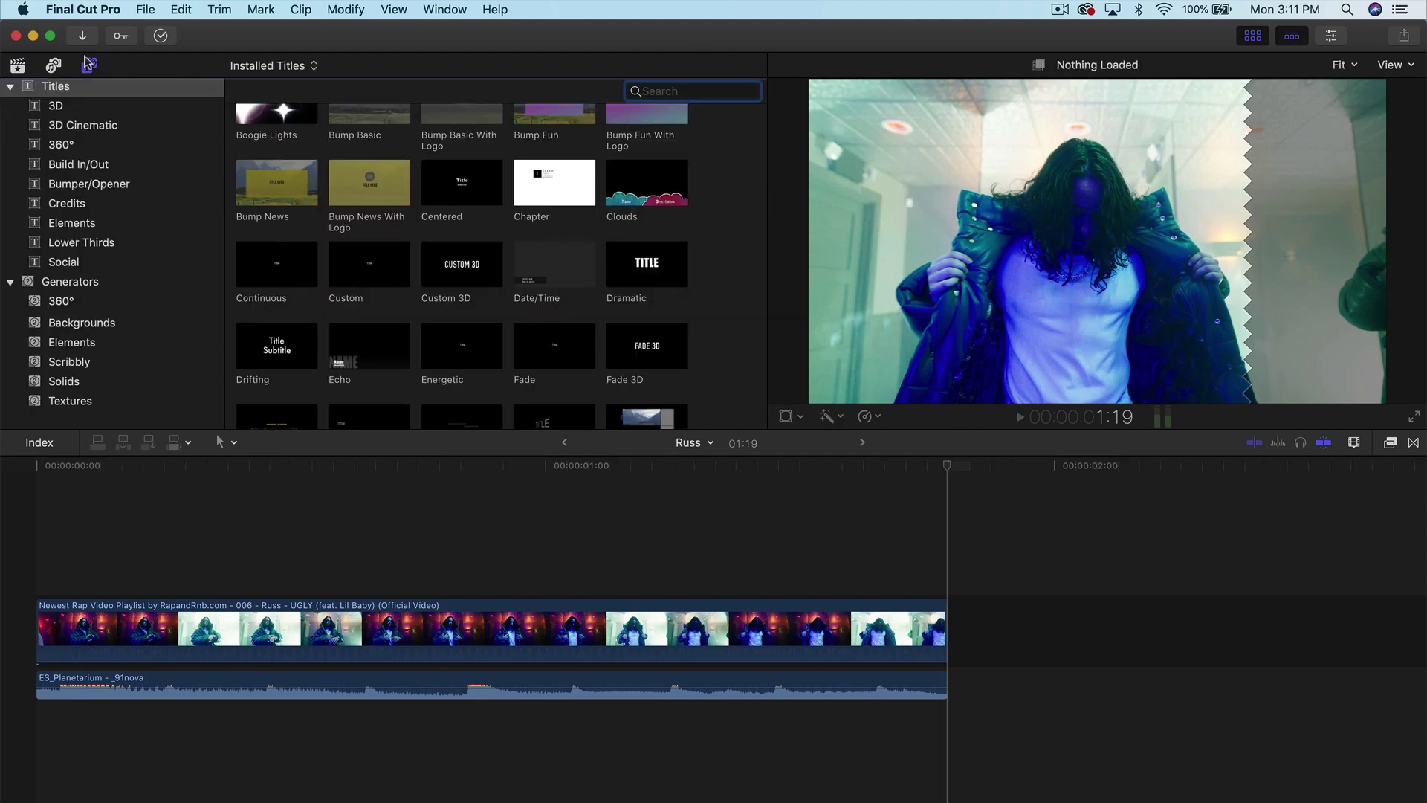
left_click(63, 90)
scroll(460, 223, "up", 5)
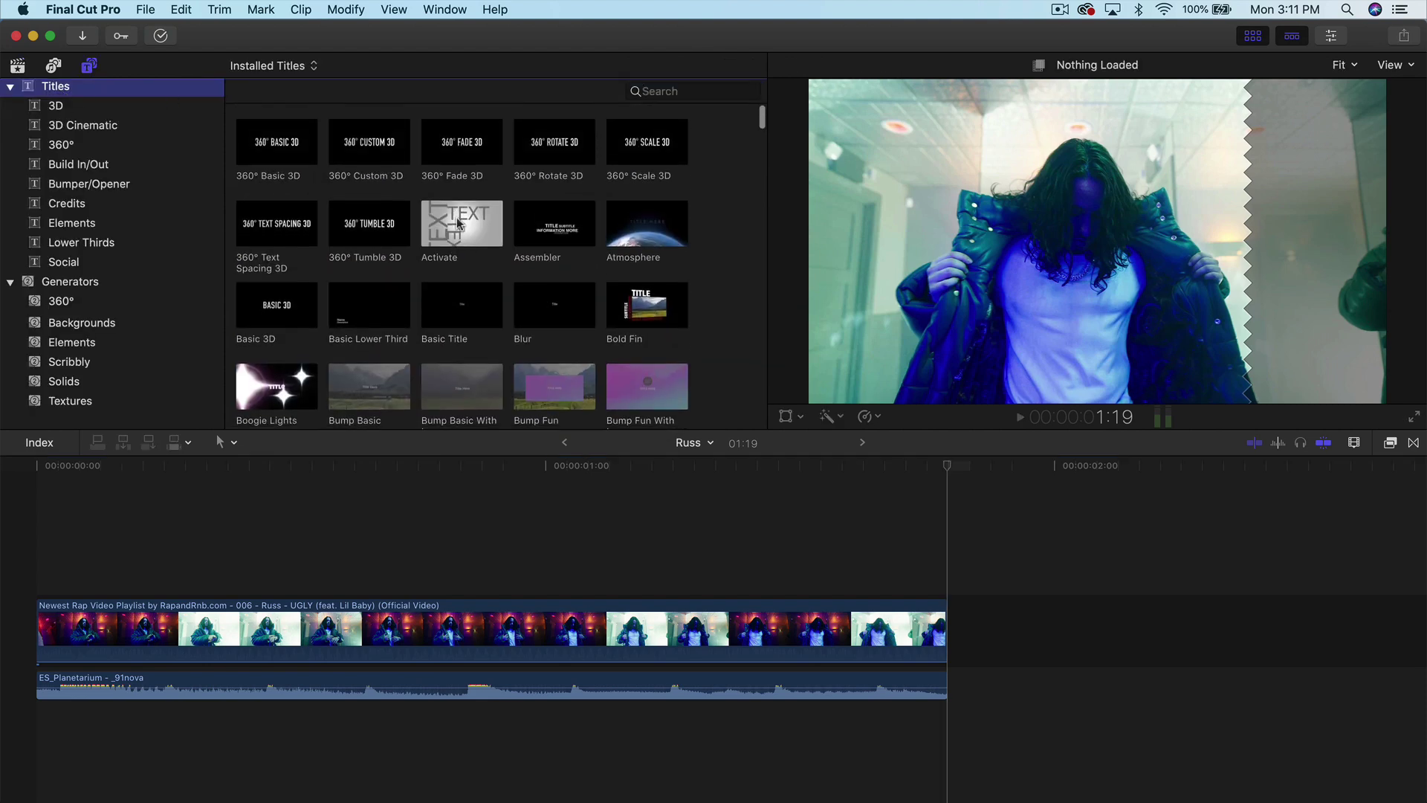
scroll(458, 223, "down", 10)
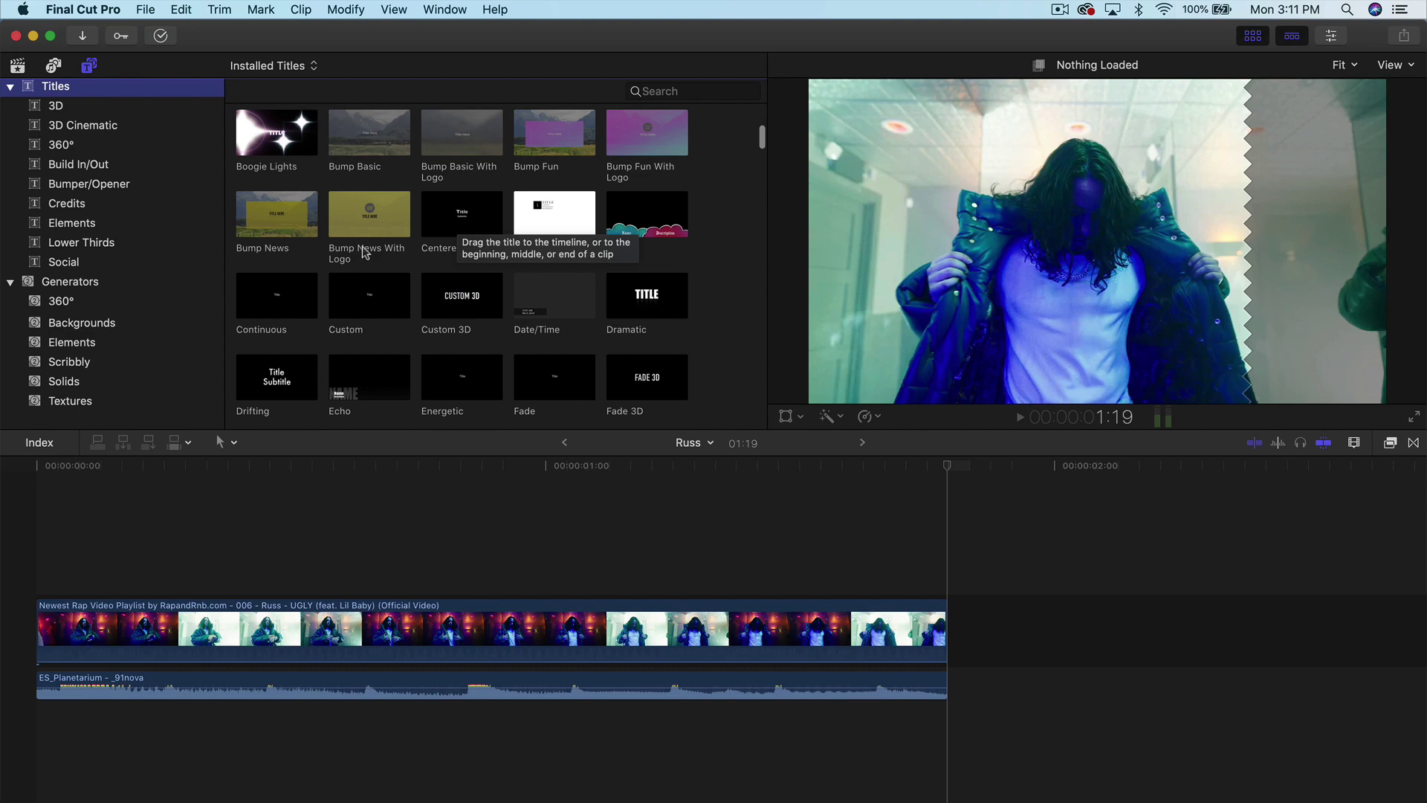
scroll(457, 236, "up", 3)
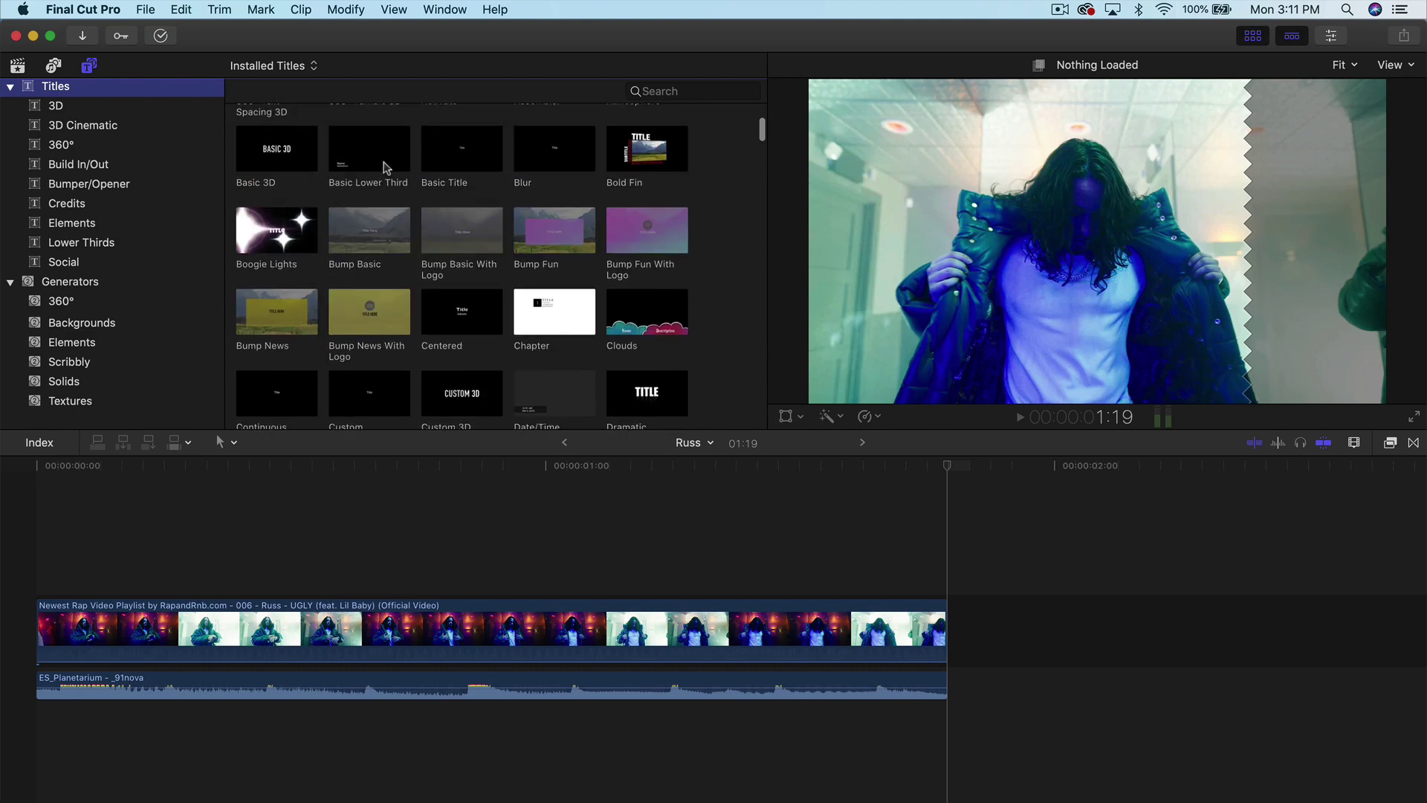
scroll(394, 174, "up", 1)
left_click_drag(463, 195, 81, 586)
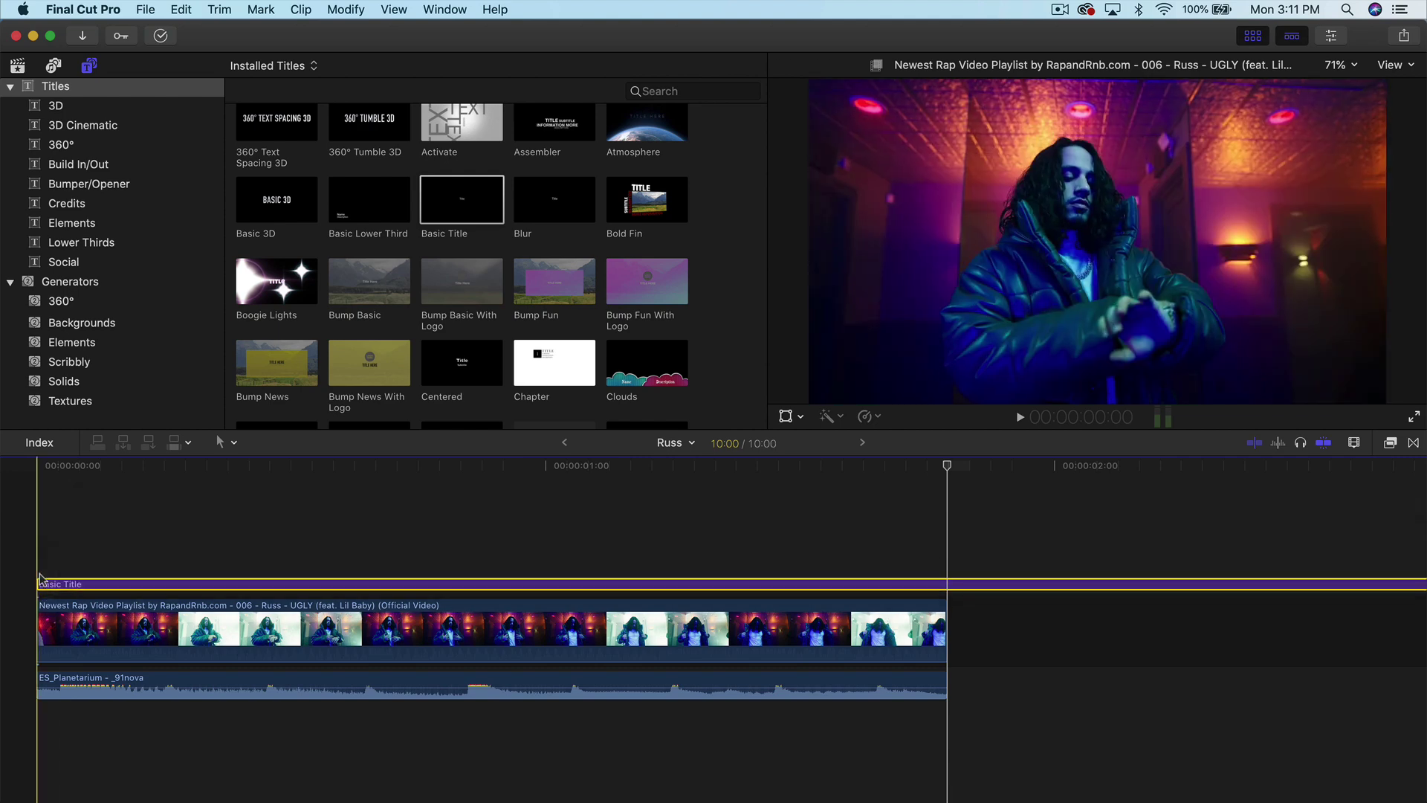
Step: Split the Basic Title at the video's end and remove the excess portion
left_click(1256, 36)
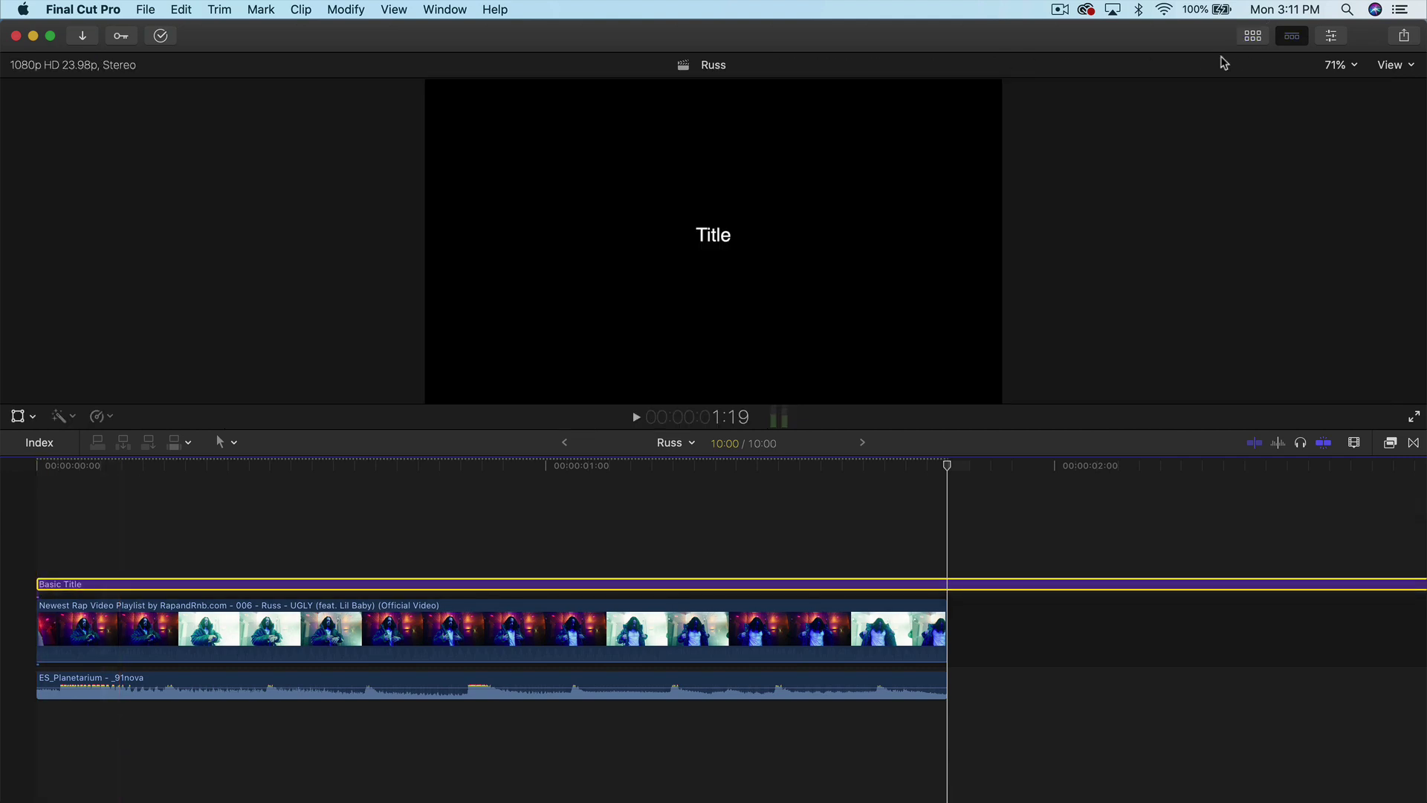
left_click(949, 585)
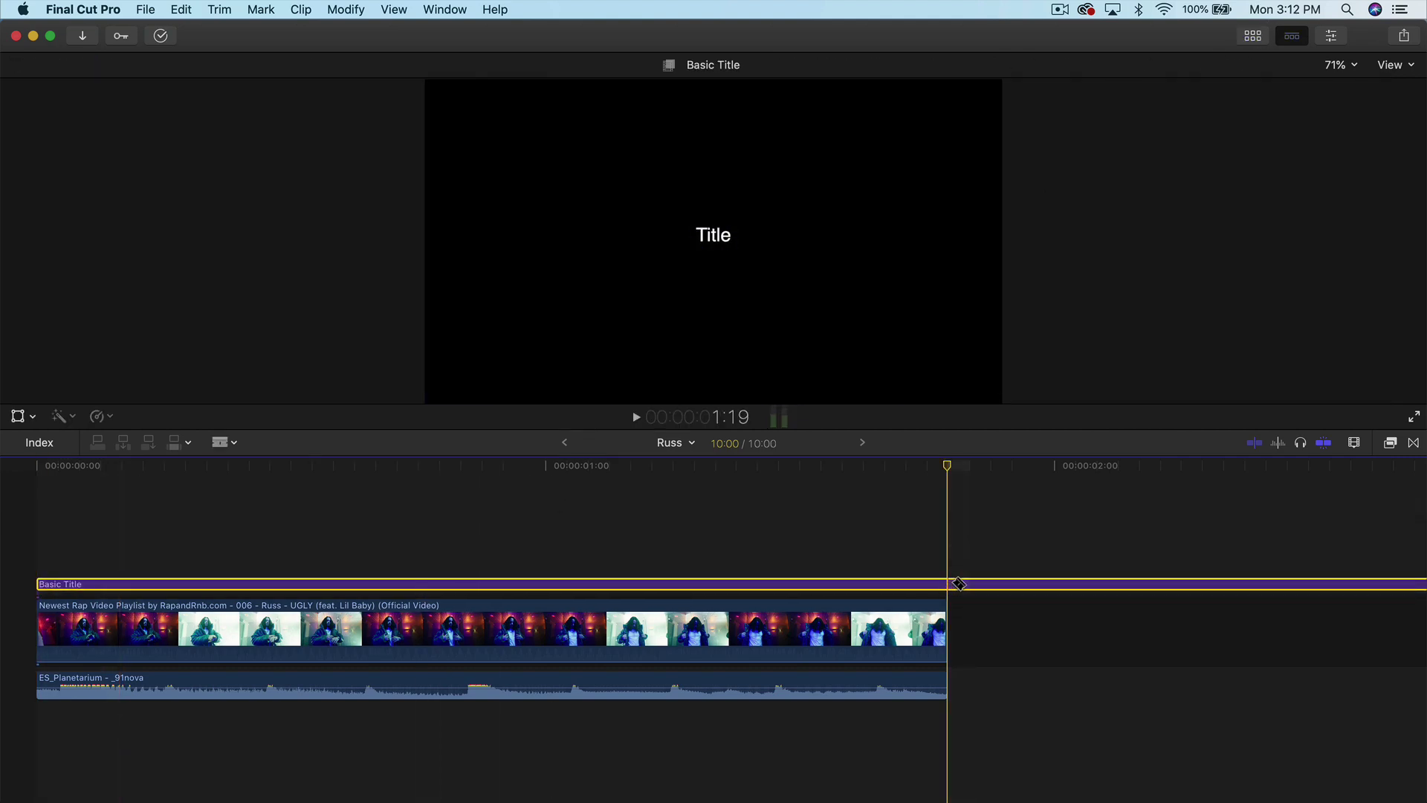
key("alt+w")
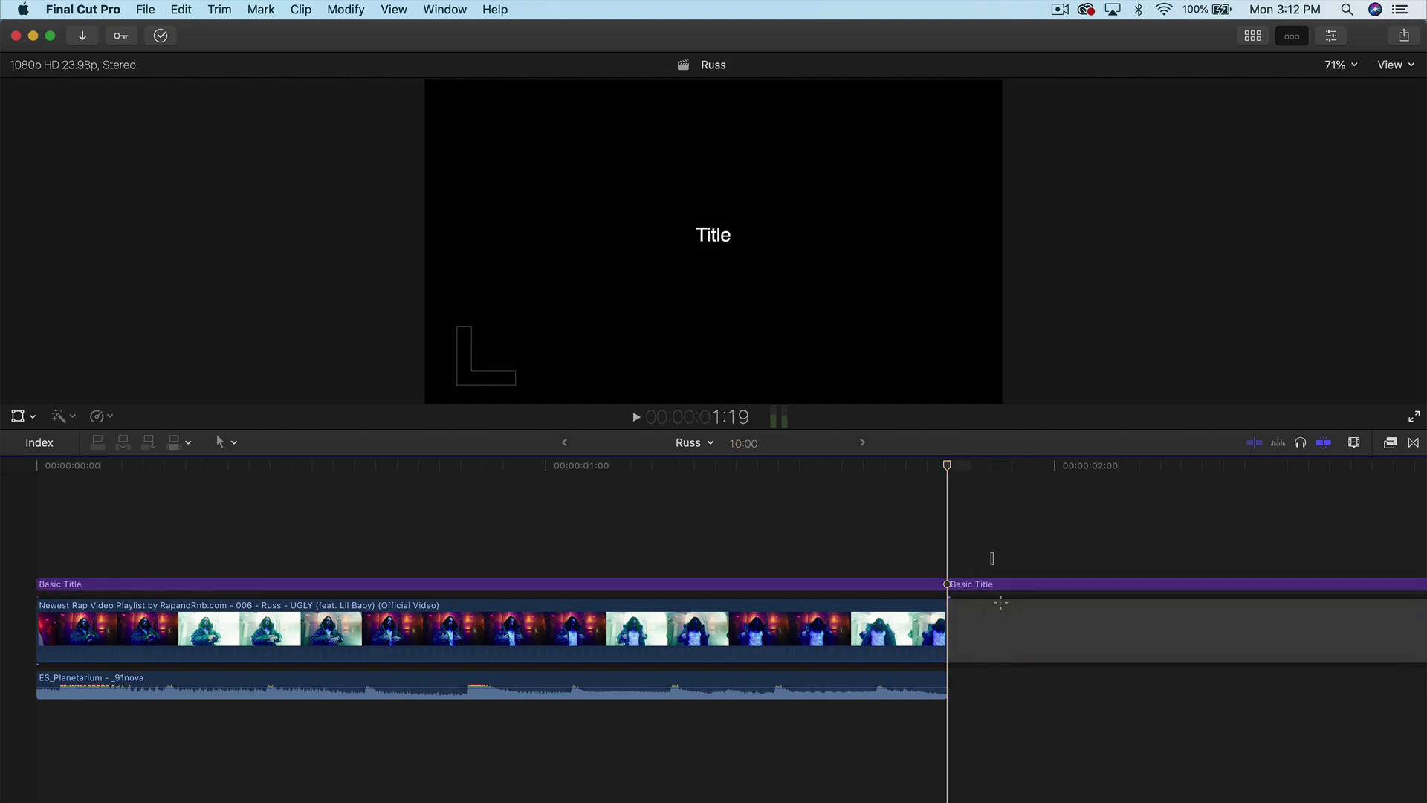
key("super+z")
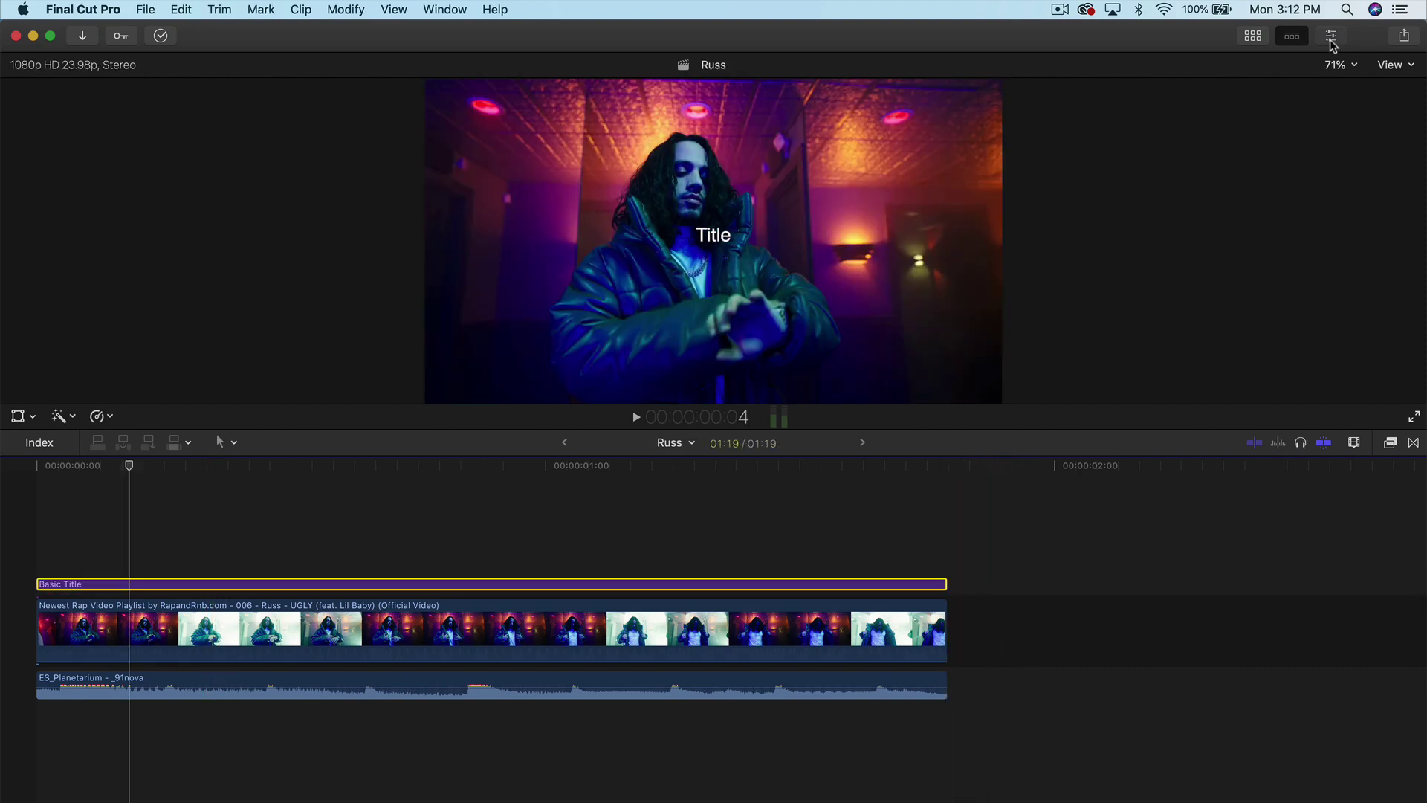
left_click(1332, 37)
Step: Change the title text to RUSS, size 501, in Univers Extra Black
left_click(1124, 66)
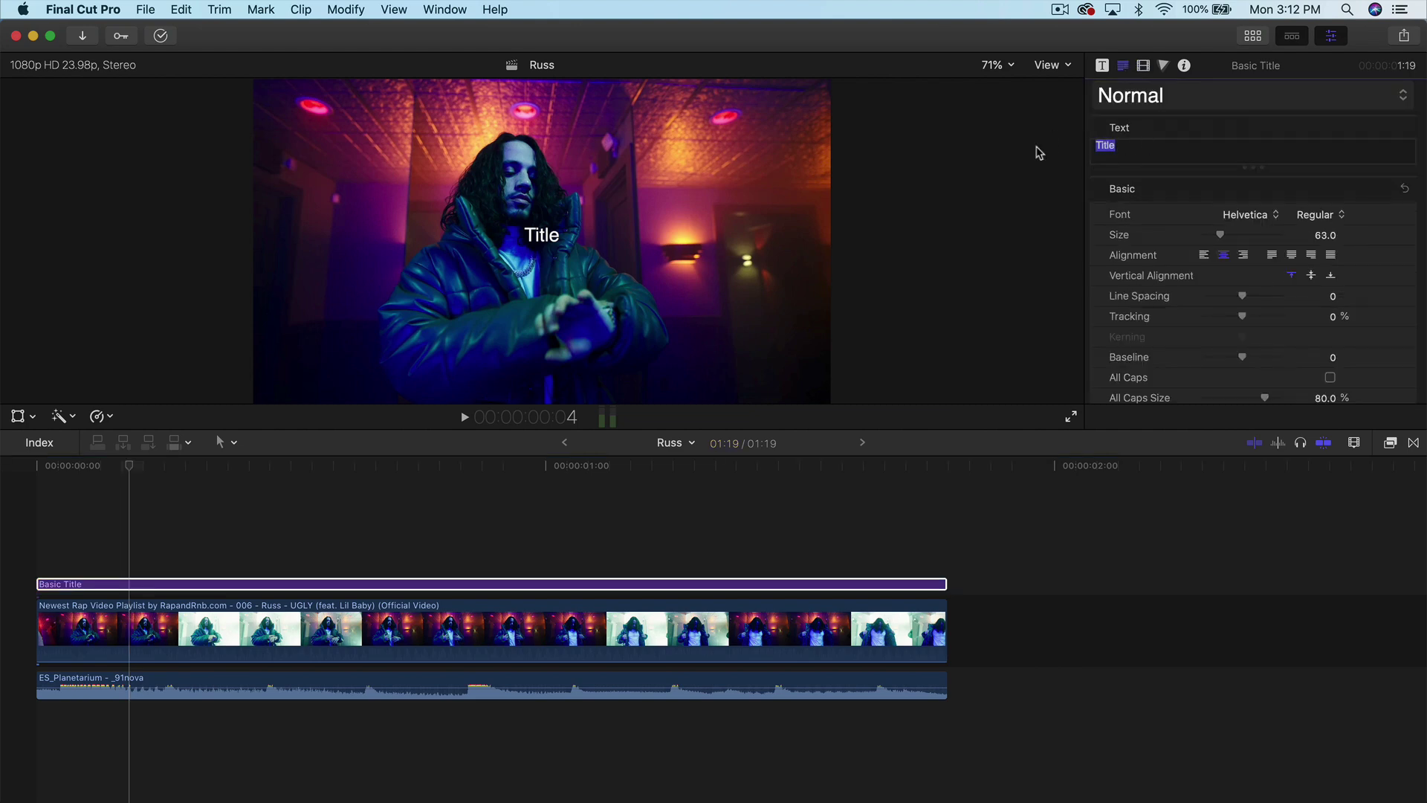
type("RUSS")
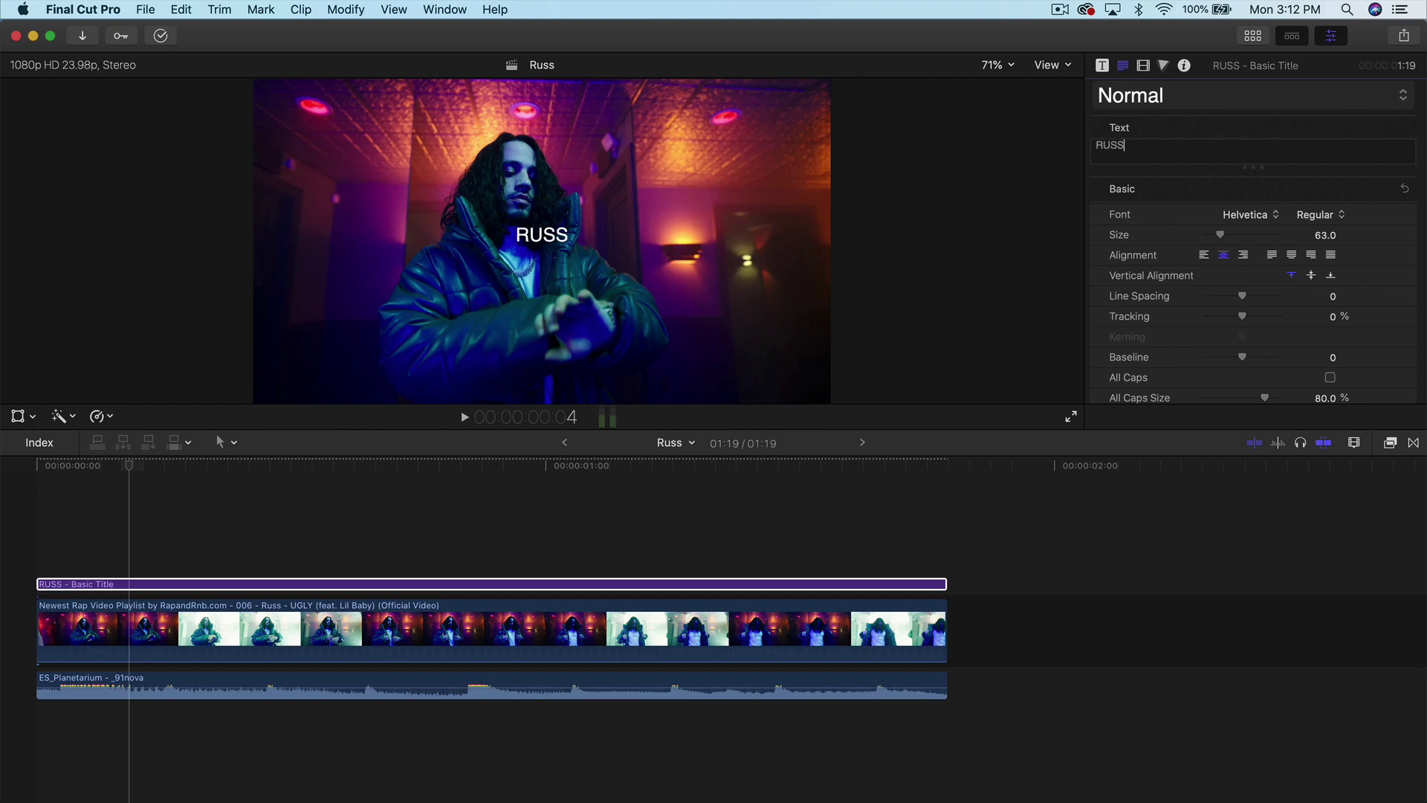
left_click_drag(1219, 235, 1249, 223)
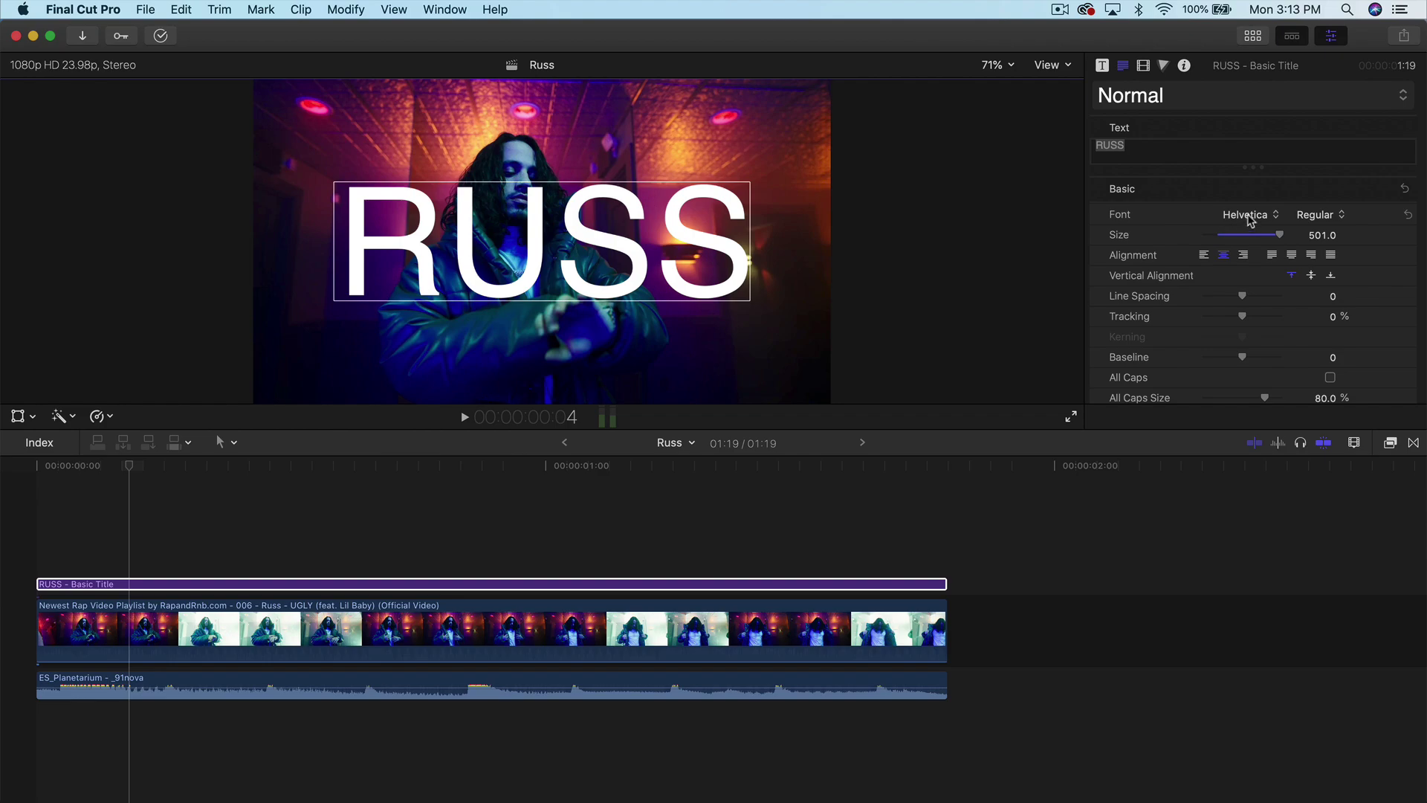
left_click(1251, 216)
scroll(1256, 431, "down", 15)
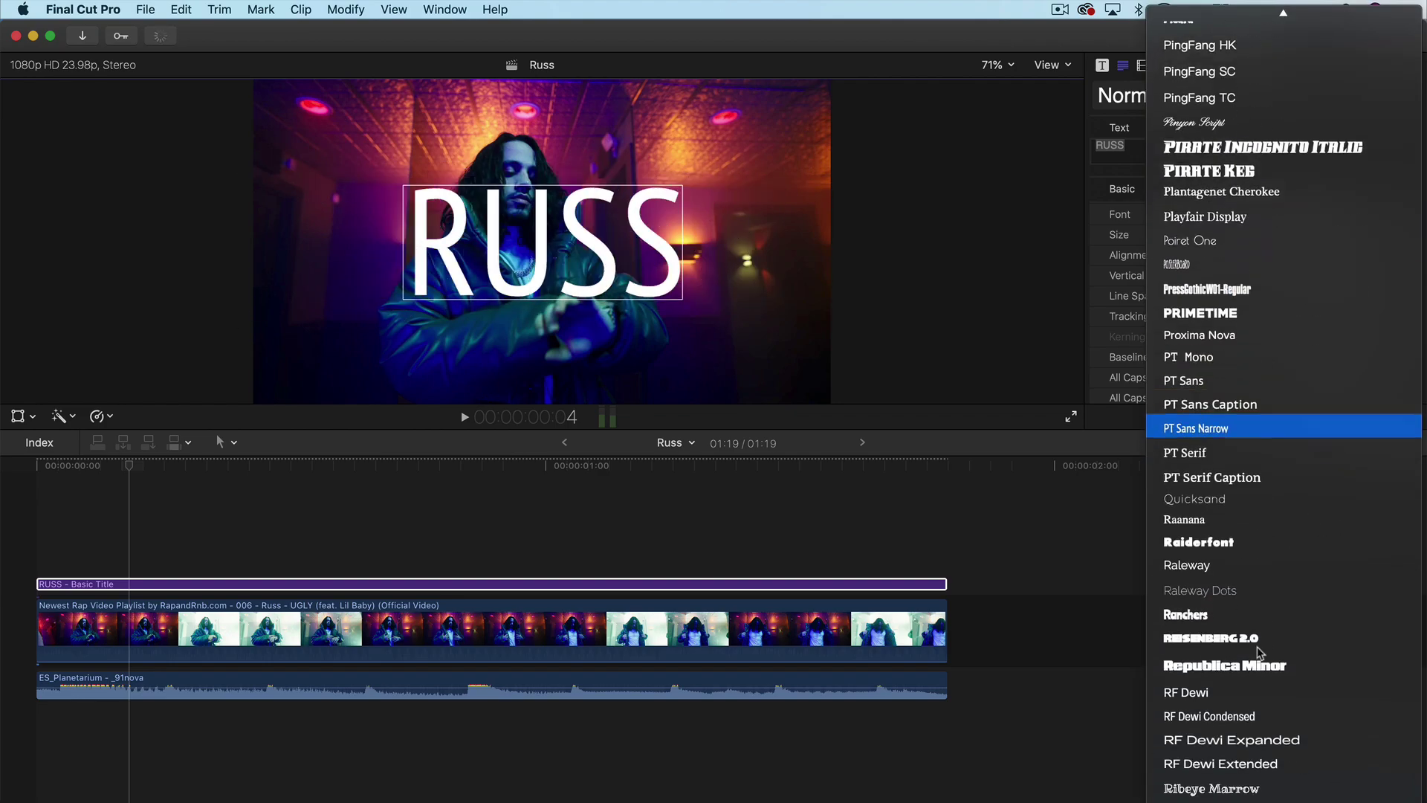
scroll(1260, 651, "down", 10)
left_click(1238, 221)
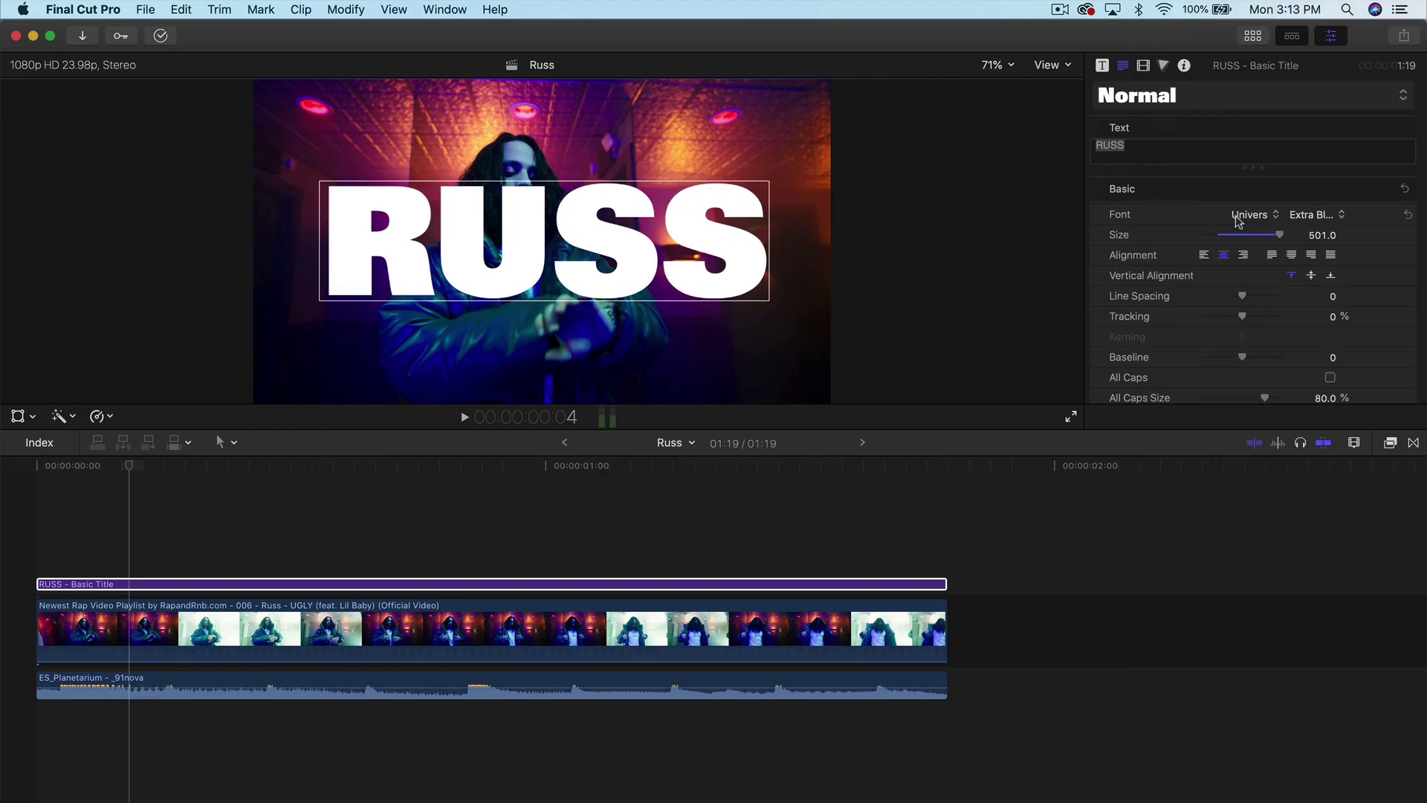
scroll(1204, 260, "down", 10)
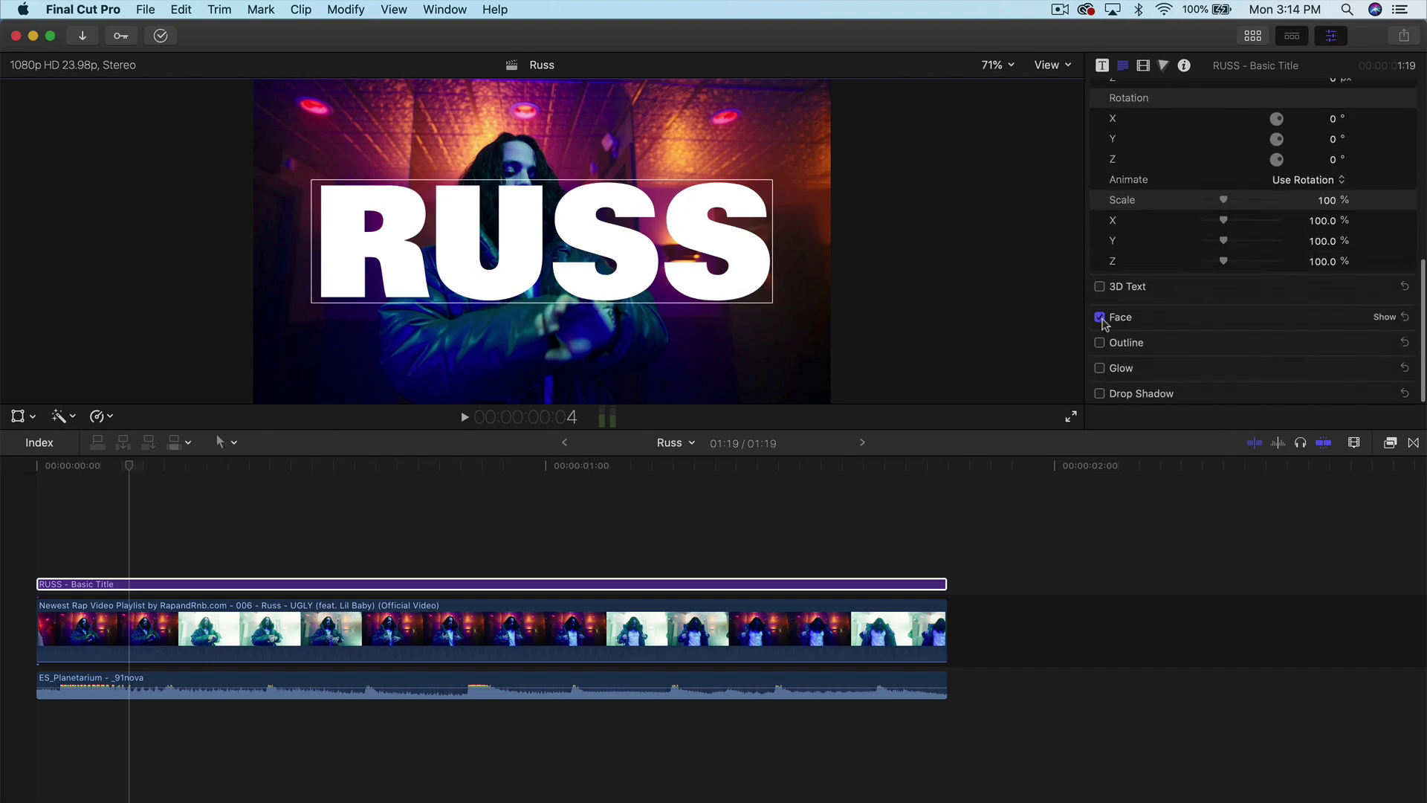
Step: Enable Outline and disable Face so the RUSS letters become hollow
left_click(1100, 317)
left_click(1101, 318)
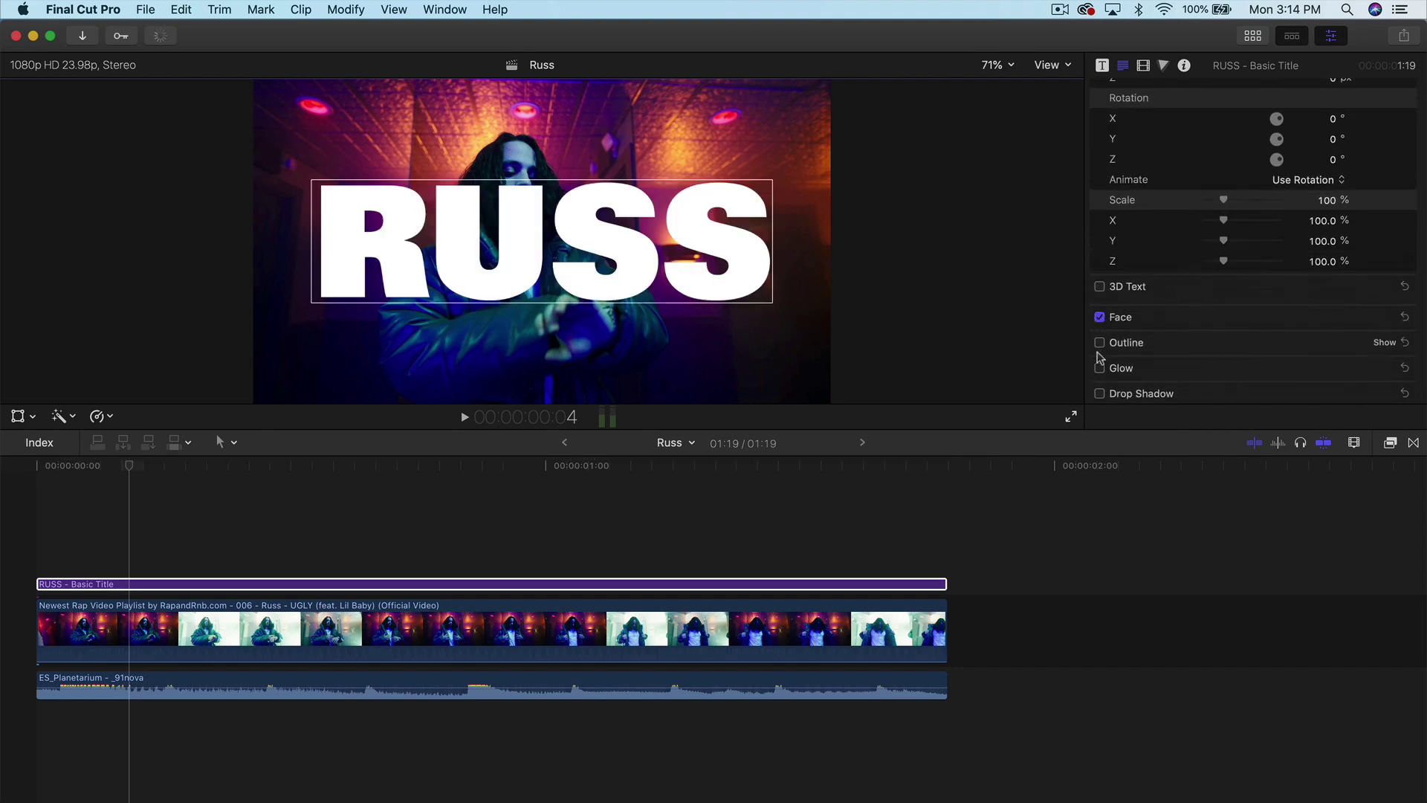
left_click(1100, 343)
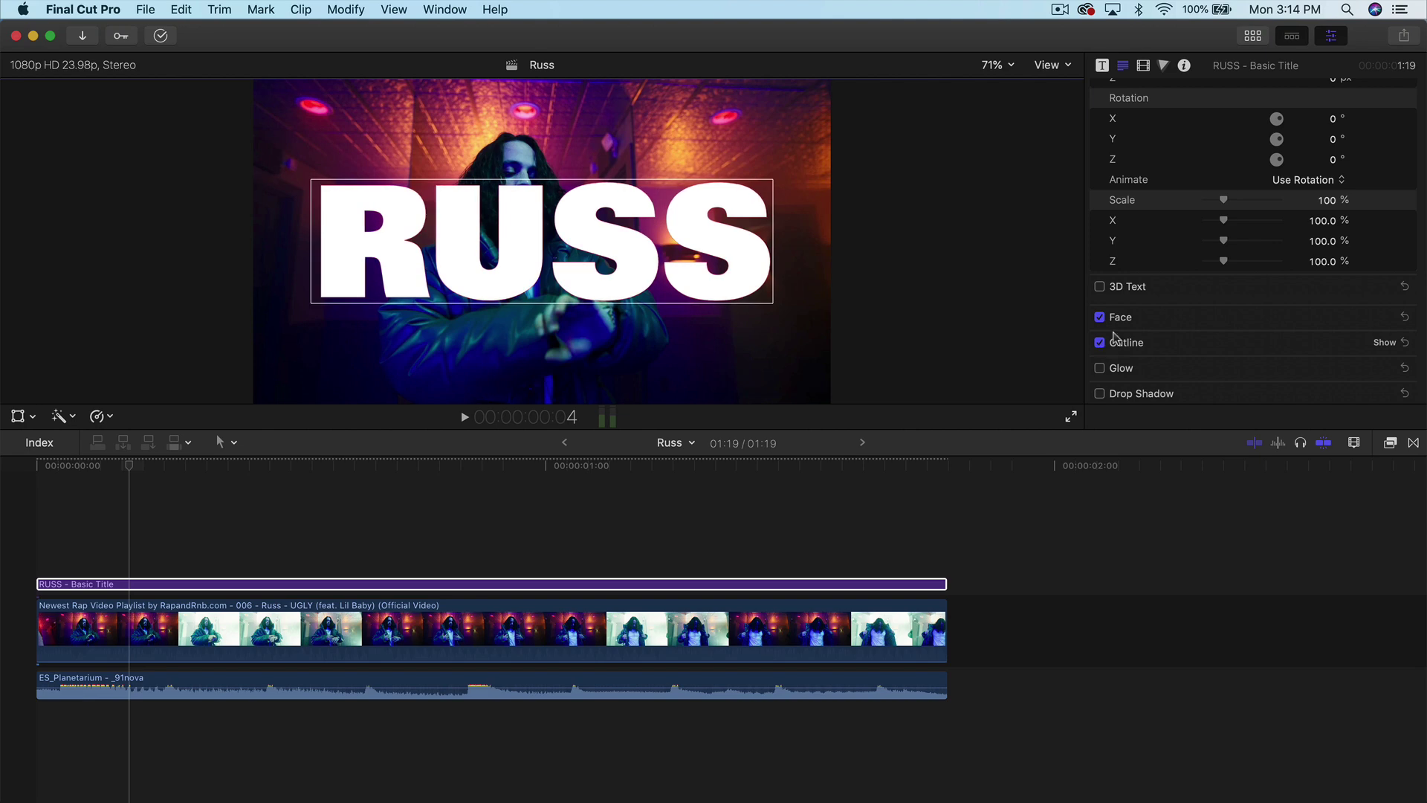
left_click(1100, 318)
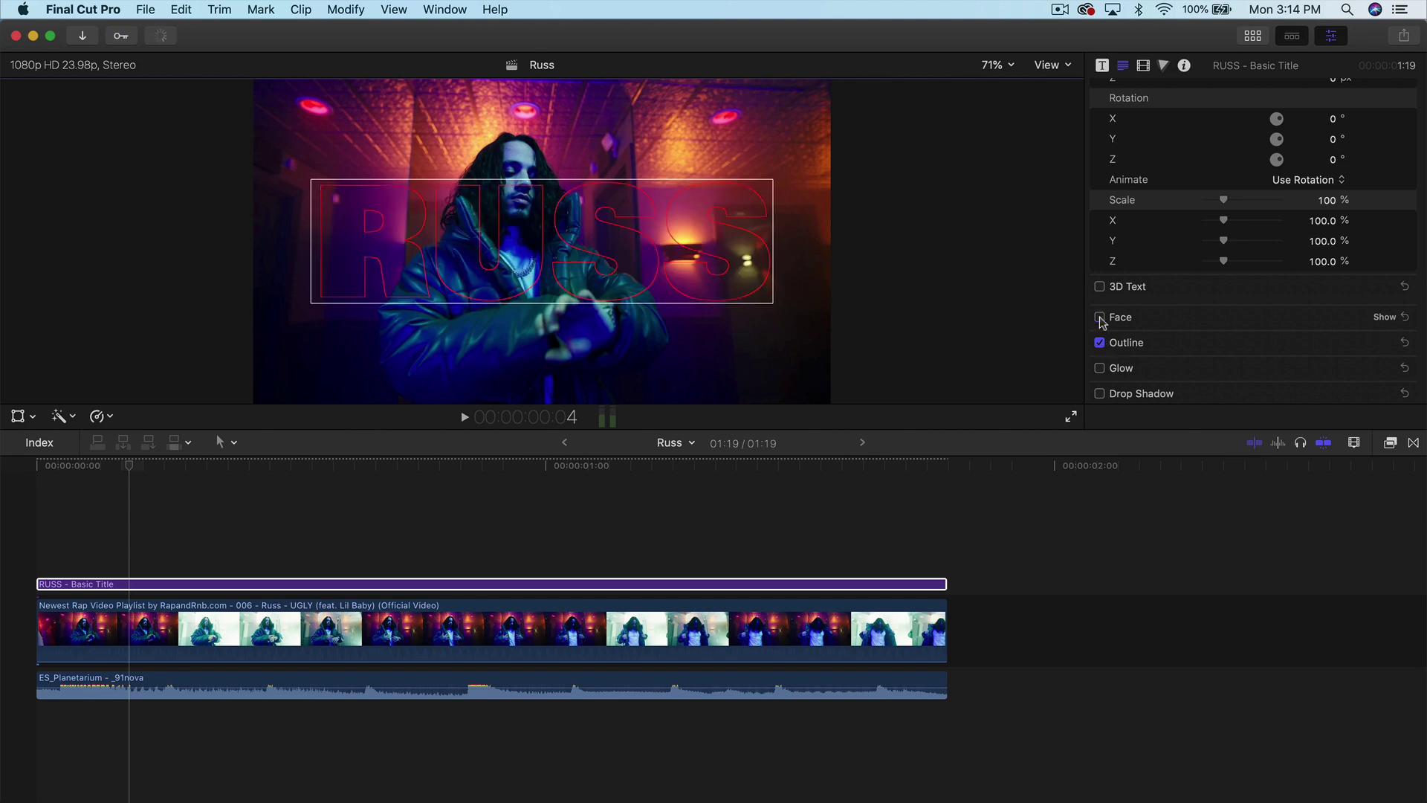
left_click(1386, 342)
scroll(1230, 337, "down", 3)
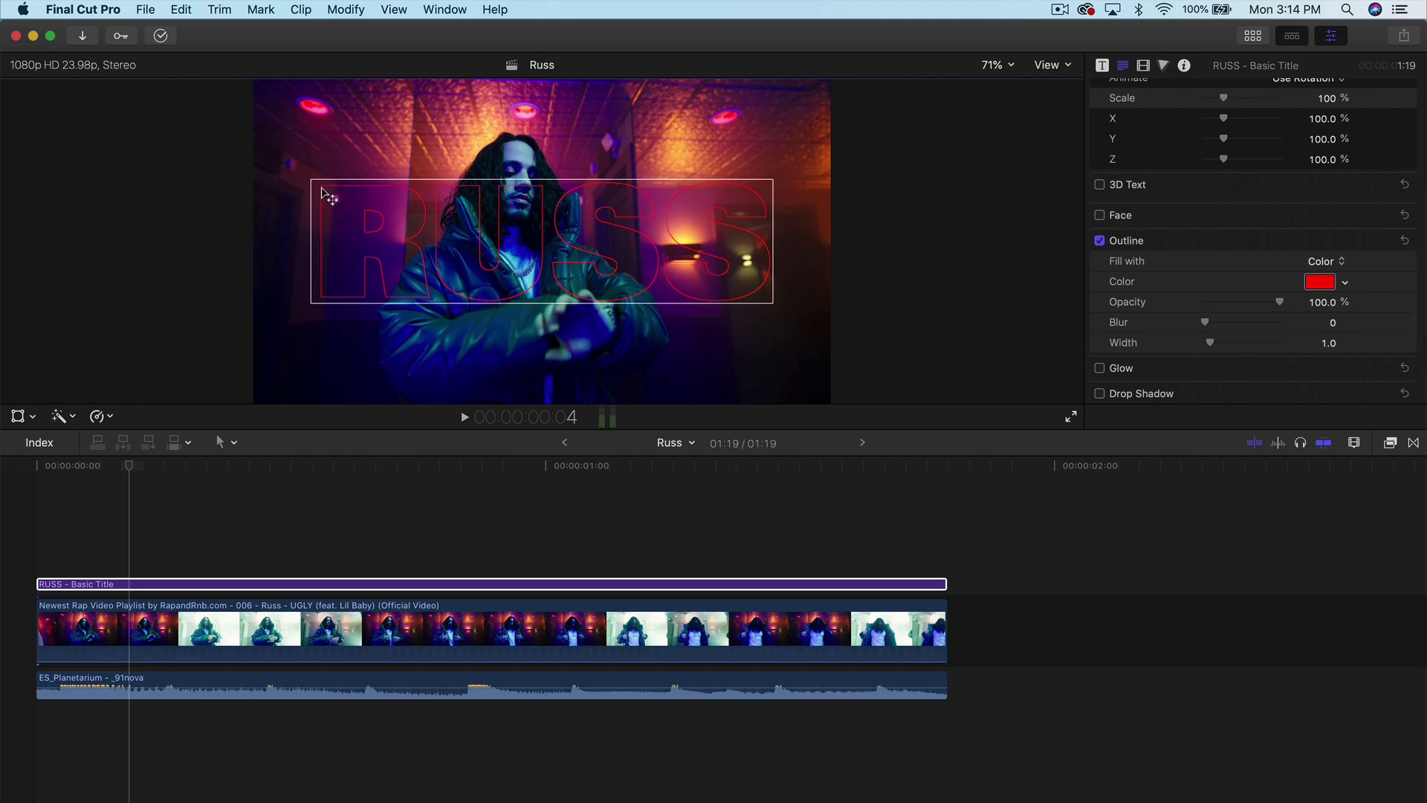
Step: Set the outline colour to White after trying cyan and yellow
left_click(1317, 287)
left_click(1158, 244)
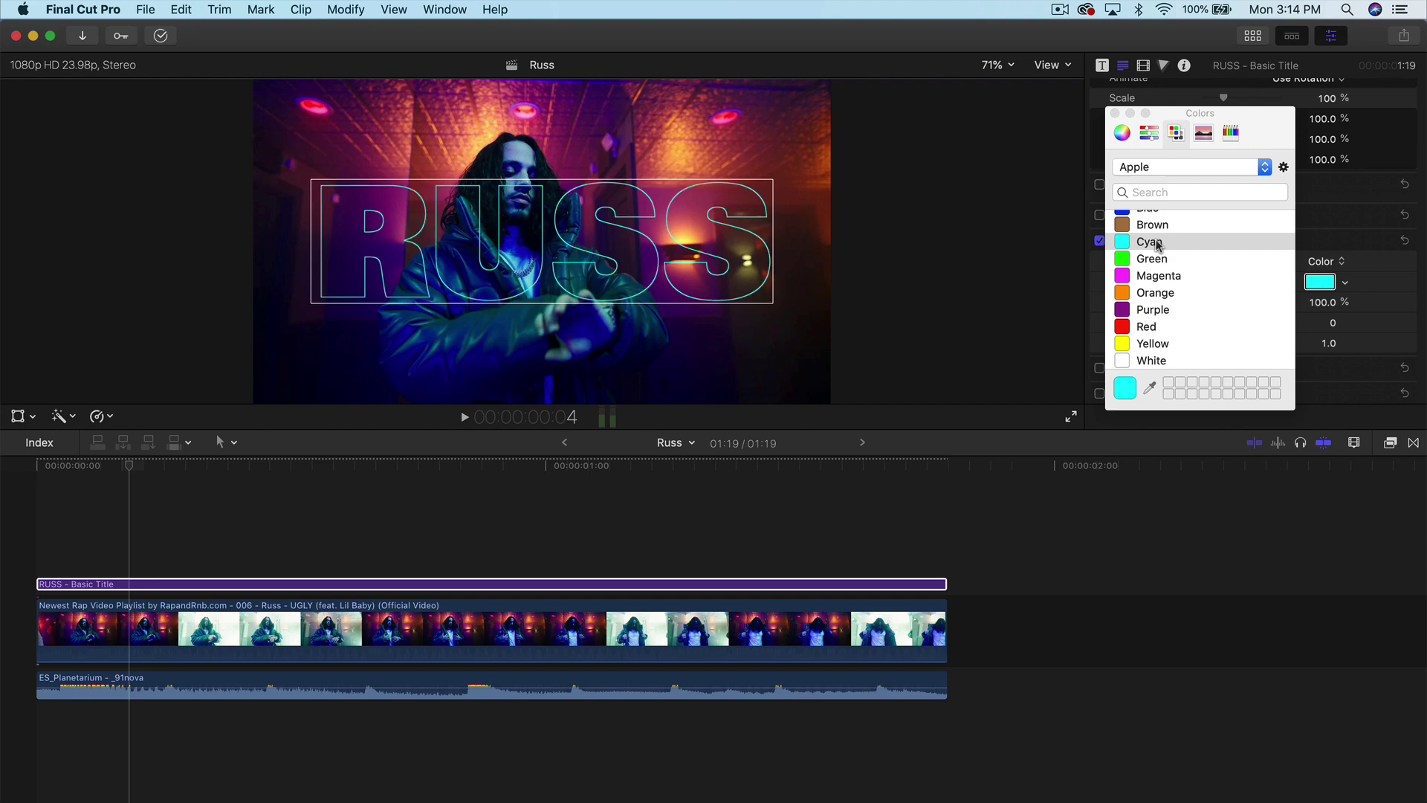
scroll(1158, 245, "up", 1)
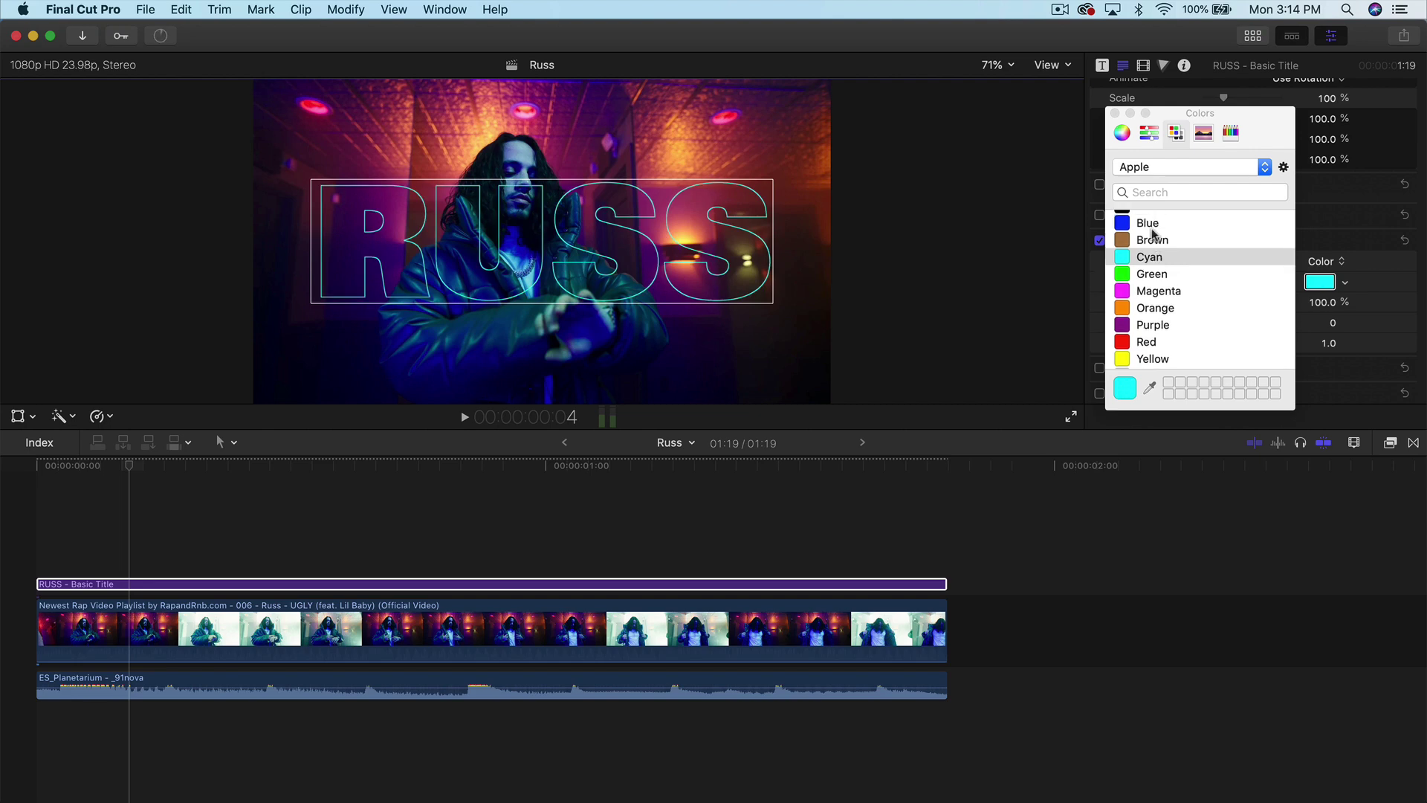
left_click(1152, 359)
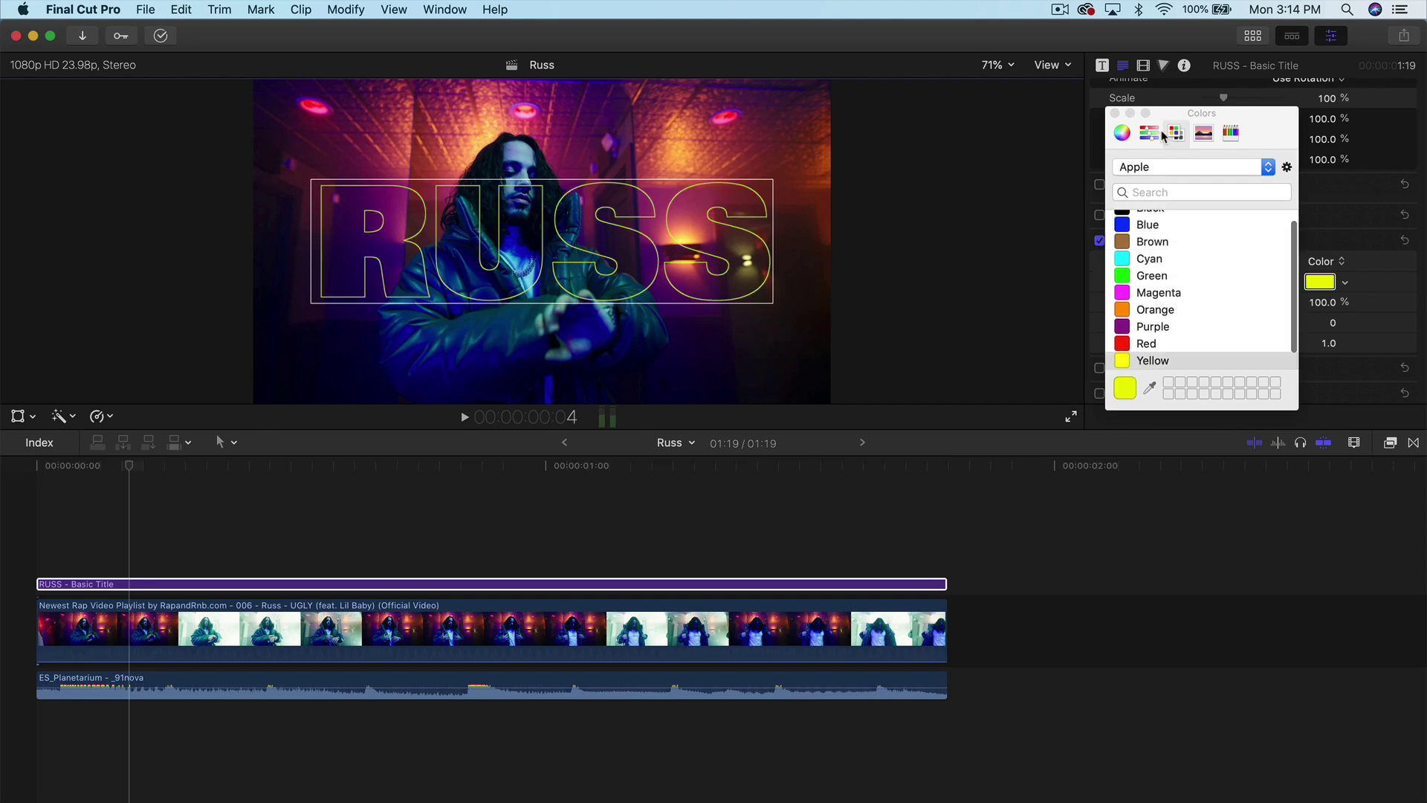
scroll(1151, 237, "down", 1)
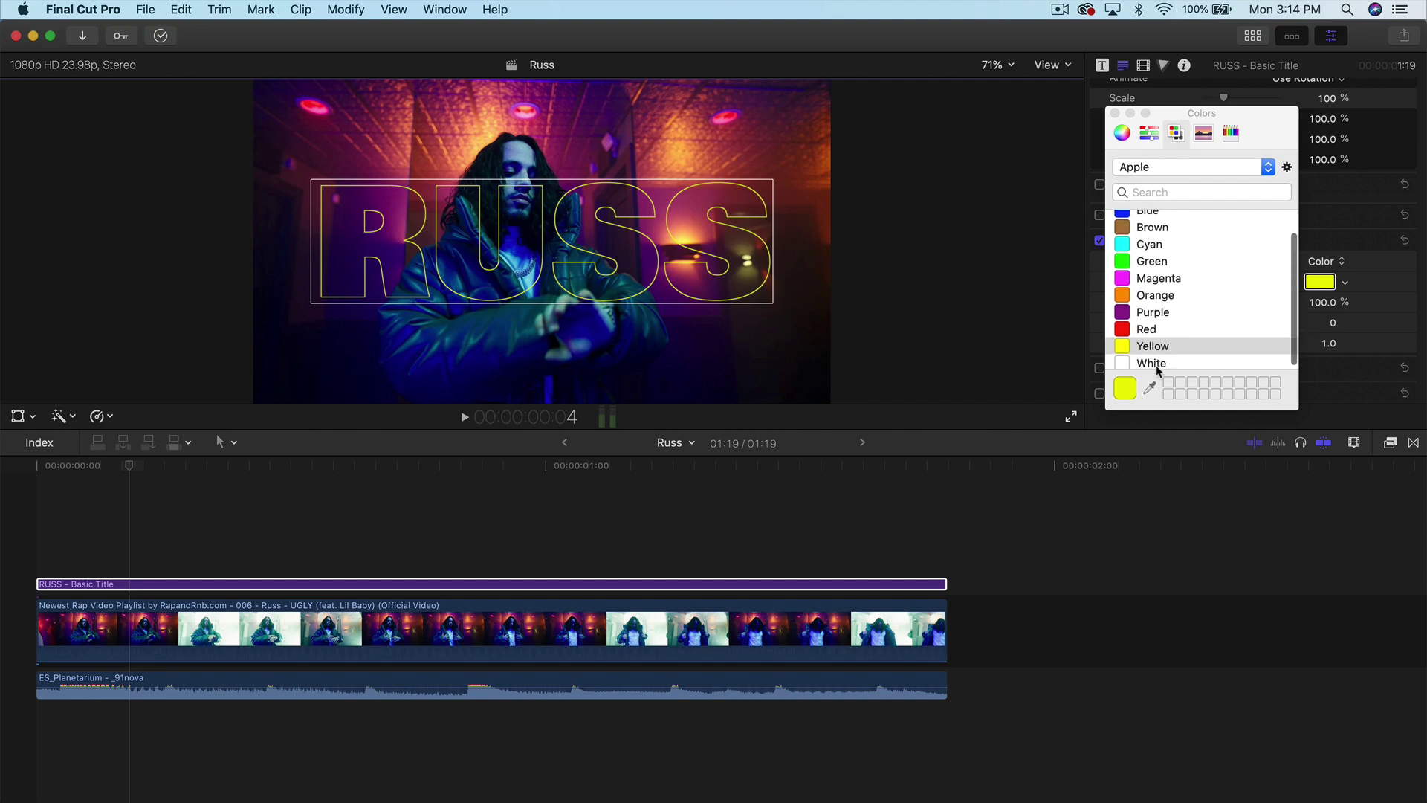
left_click(1157, 363)
left_click(1214, 346)
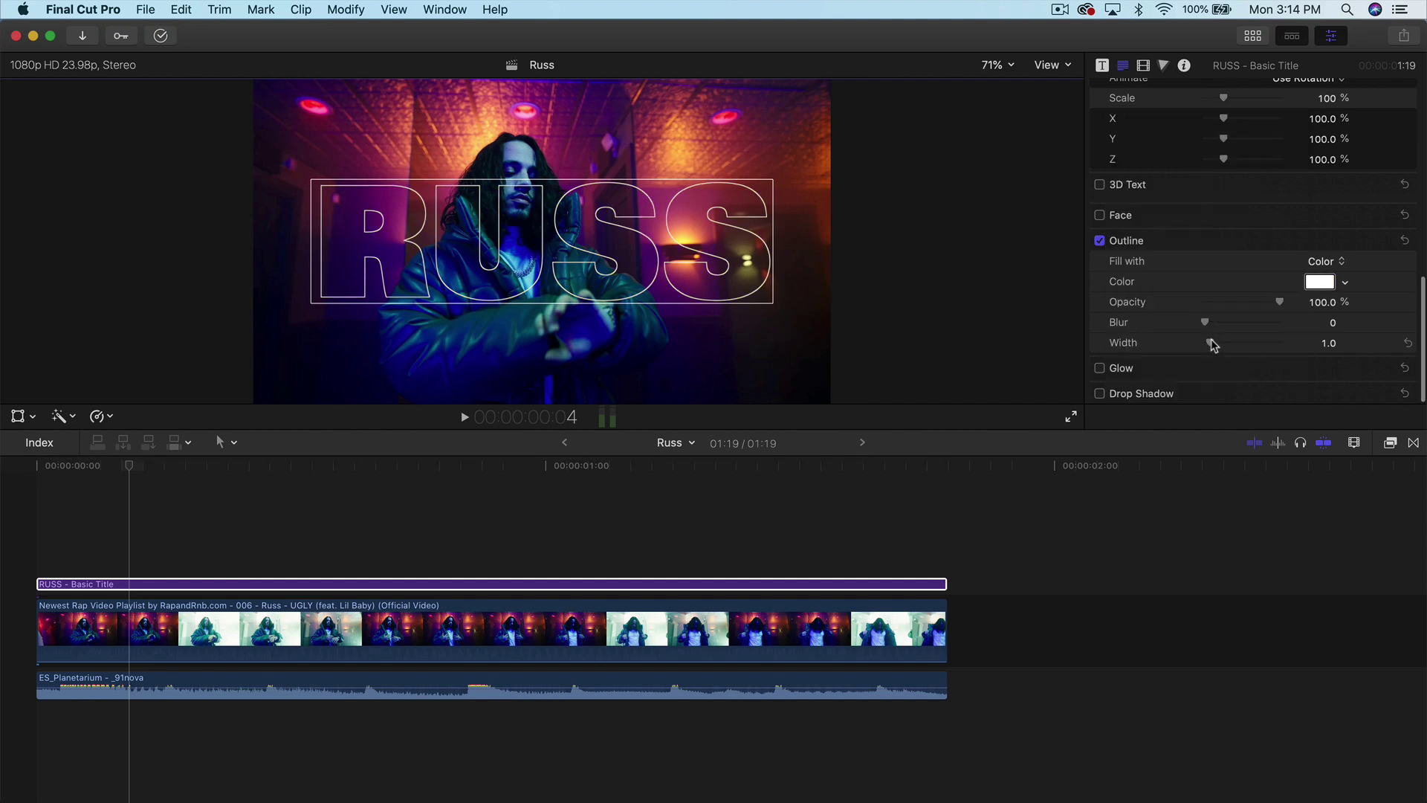
Step: Set the outline Width to 3.0 and Blur to 3
left_click_drag(1214, 346, 1225, 343)
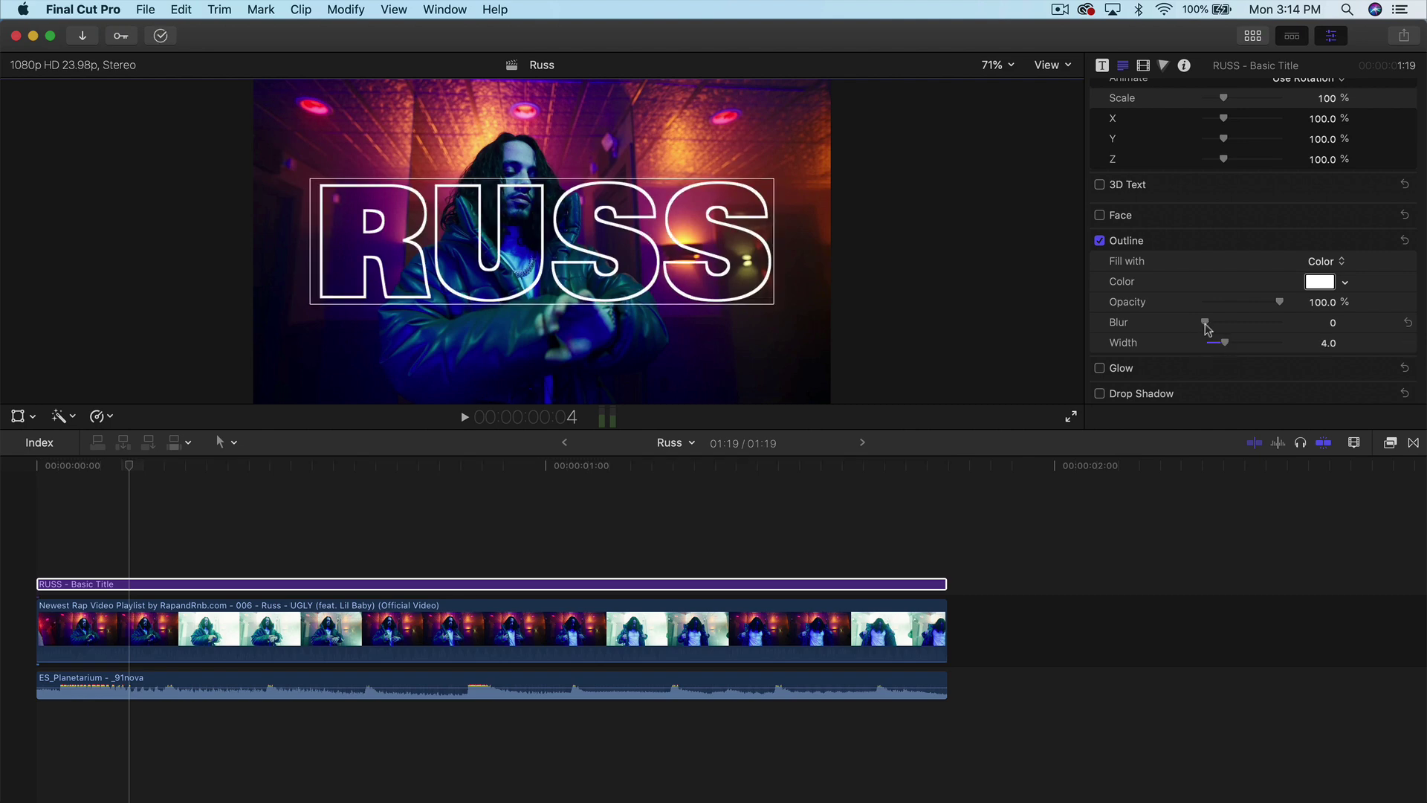
left_click_drag(1205, 326, 1228, 327)
left_click_drag(1224, 343, 1214, 344)
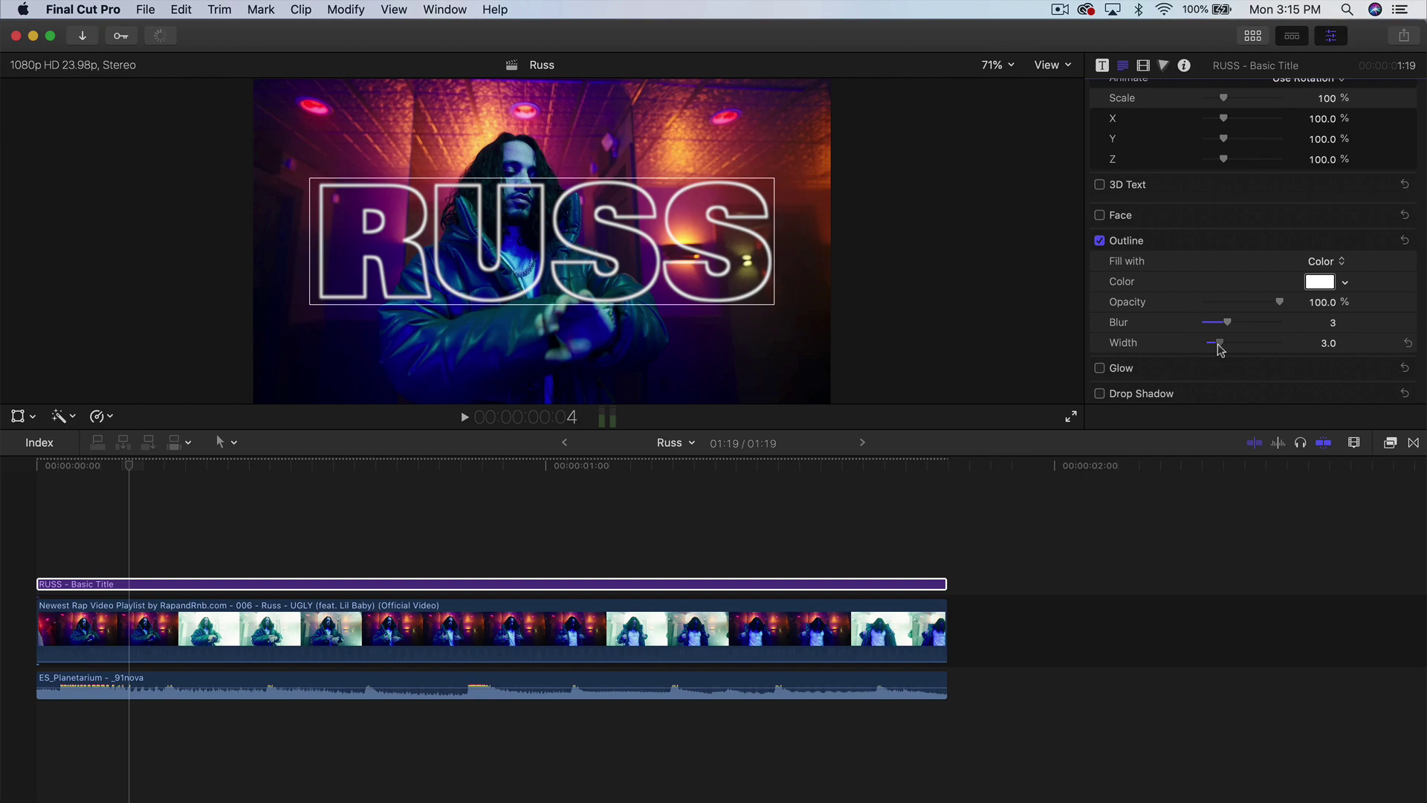
scroll(1301, 368, "down", 1)
left_click(89, 584)
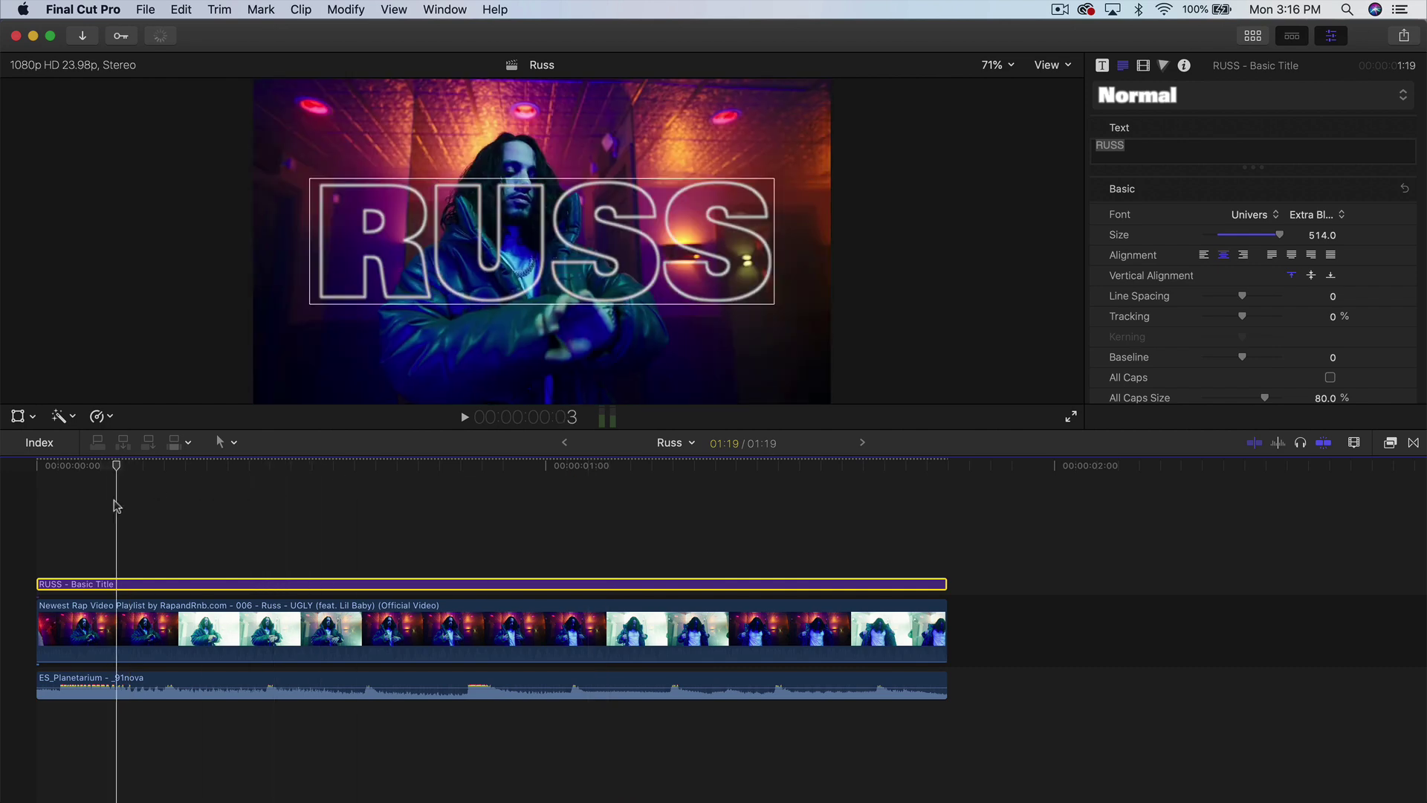
Step: Apply the Zoom effect from the Blur category to the RUSS title clip
left_click(95, 466)
left_click(102, 505)
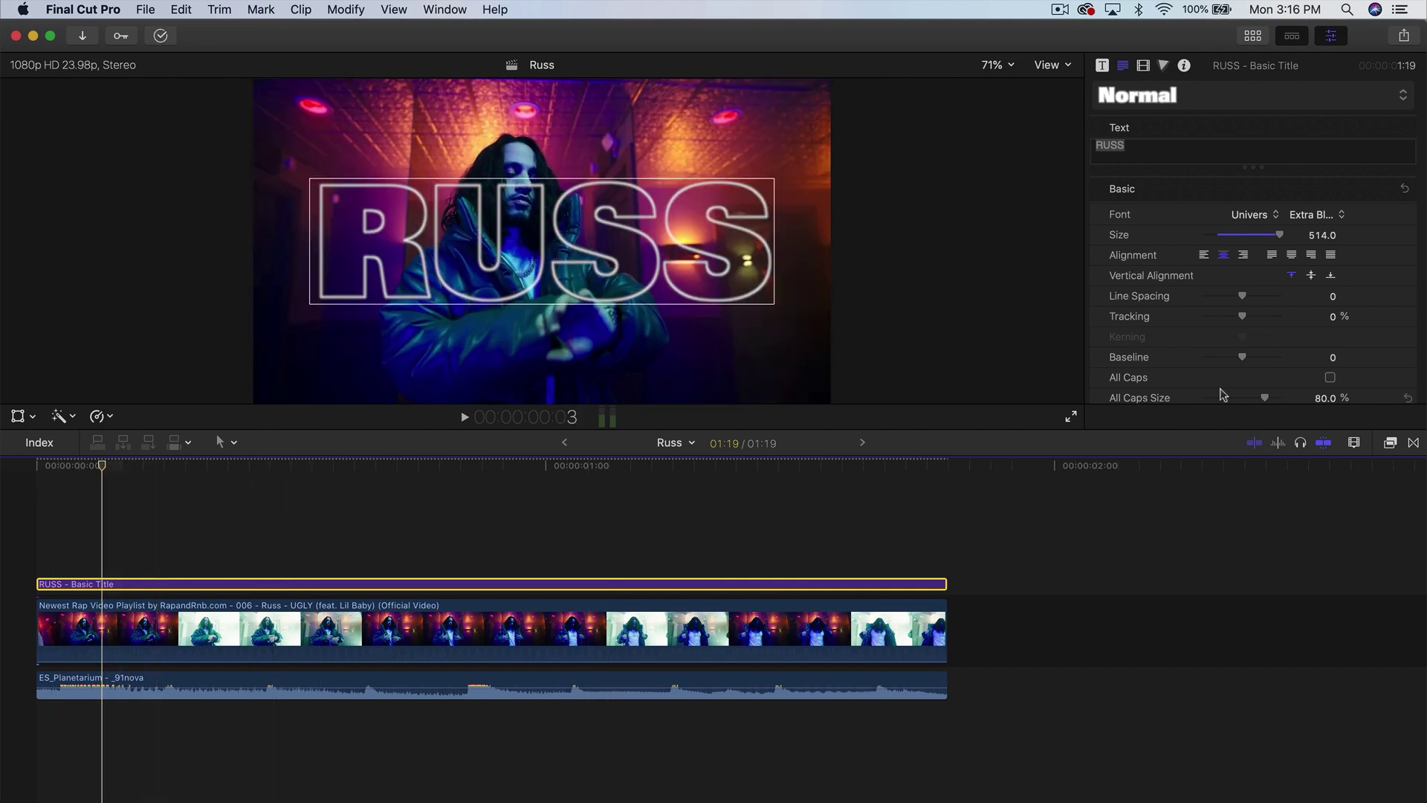
left_click(1390, 444)
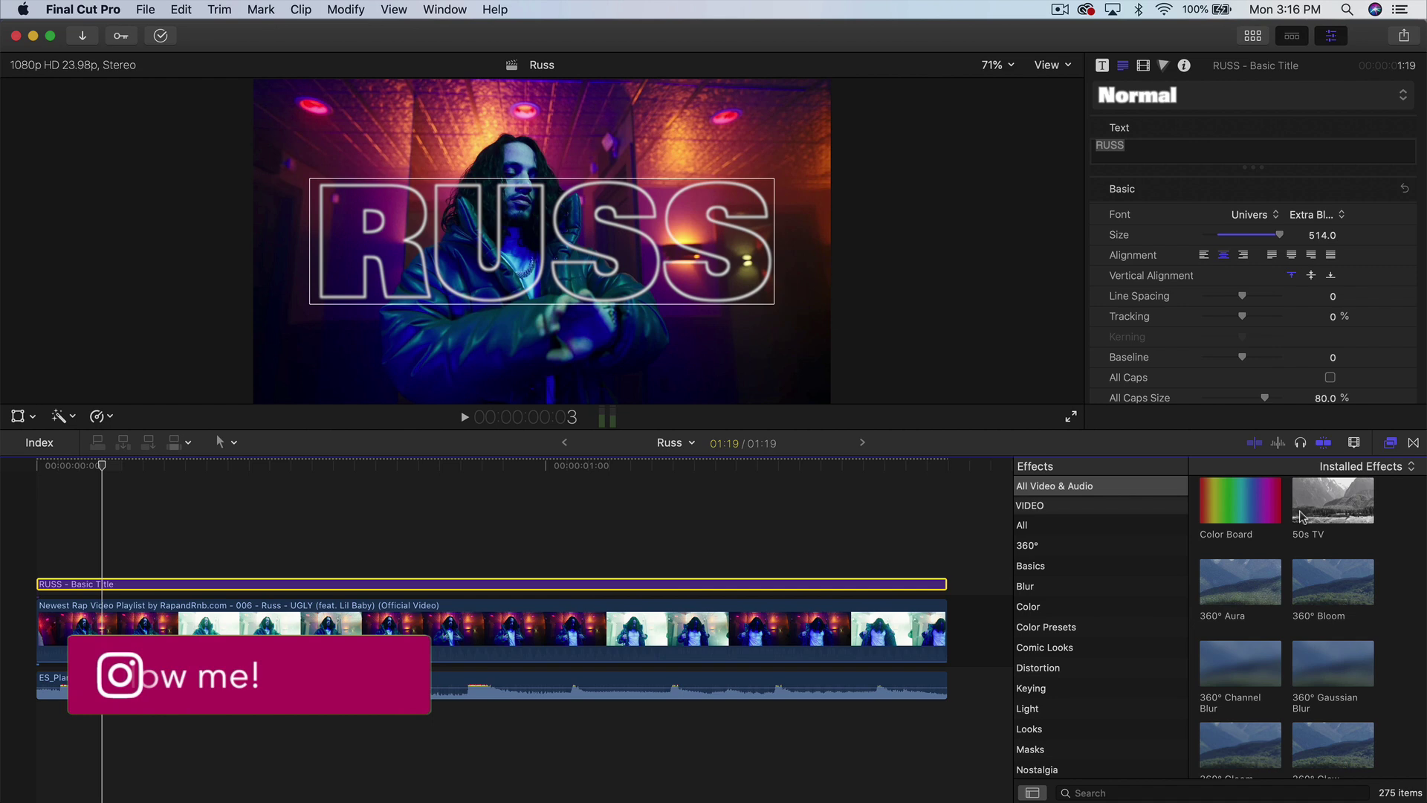
left_click(1034, 580)
scroll(1357, 617, "up", 1)
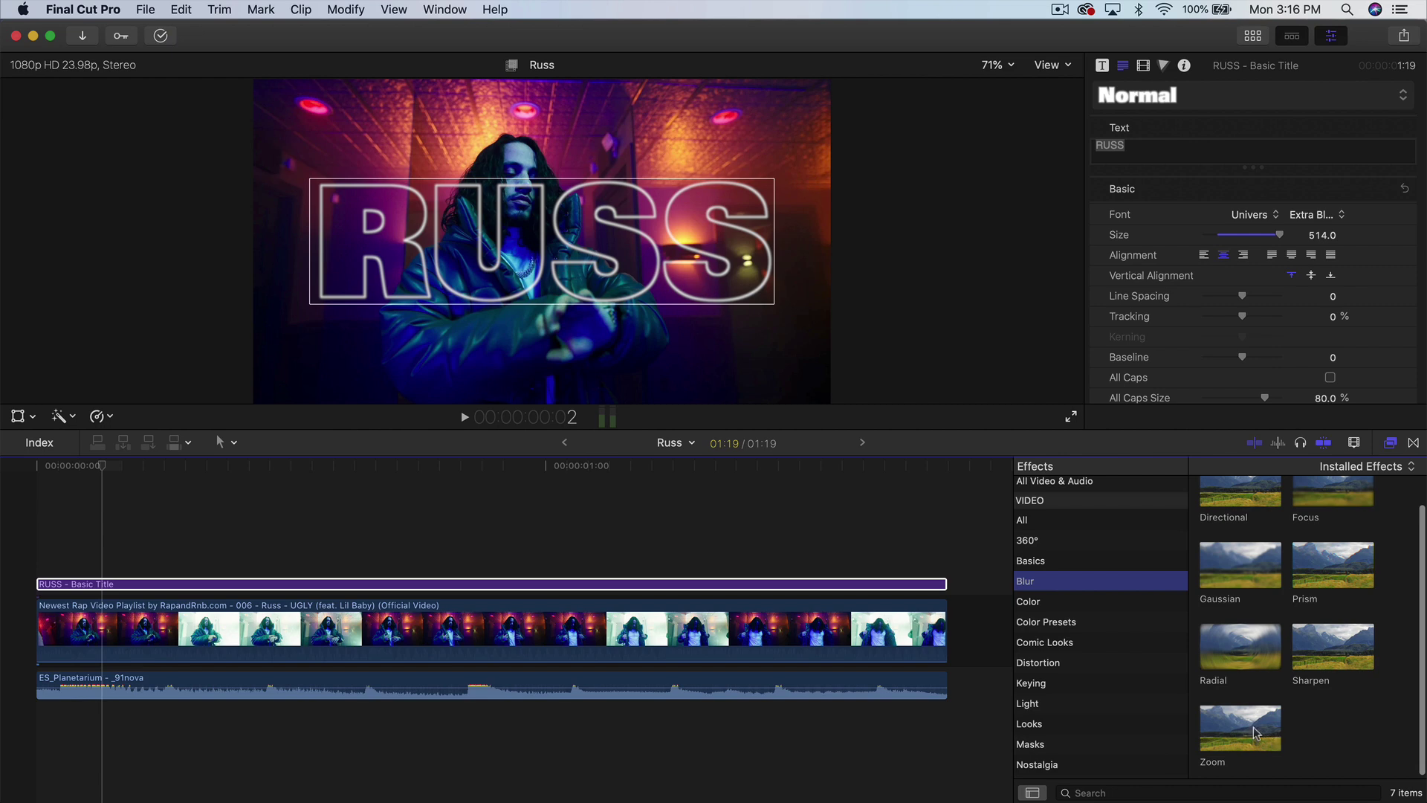
left_click_drag(1255, 732, 733, 584)
left_click(1390, 443)
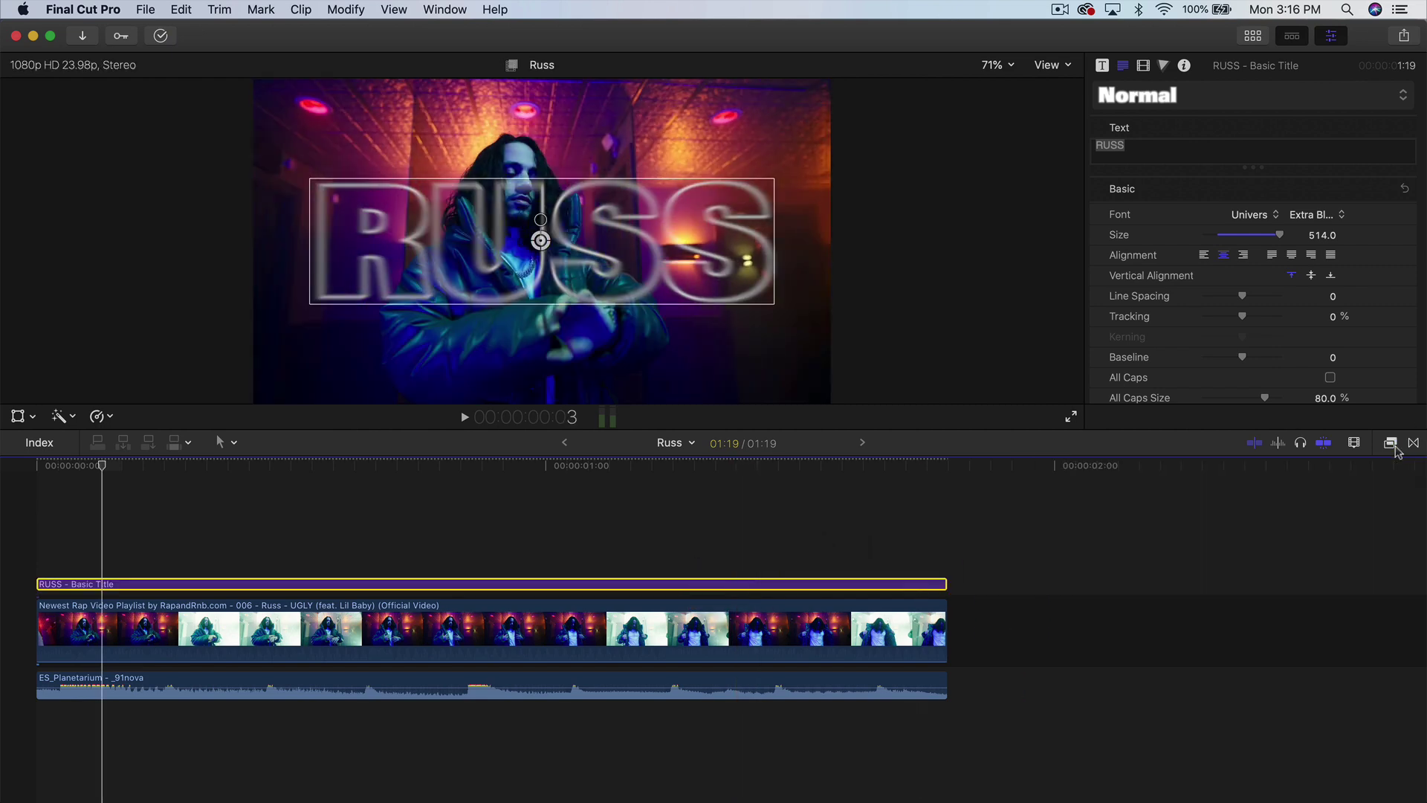
left_click(1104, 66)
Step: Keyframe the Zoom blur Amount from 32 at the start down to 0 around frame 14
left_click(1144, 66)
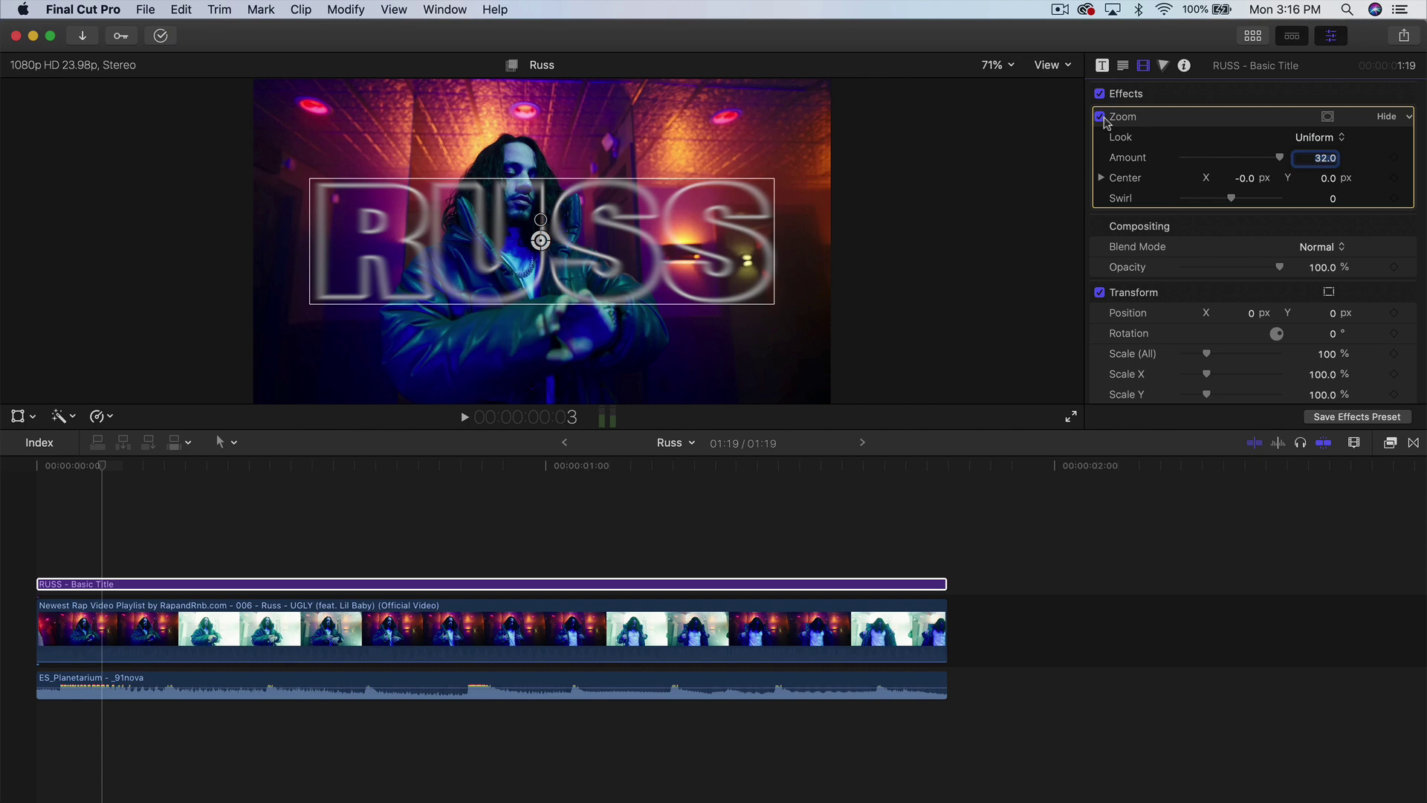
key("Home")
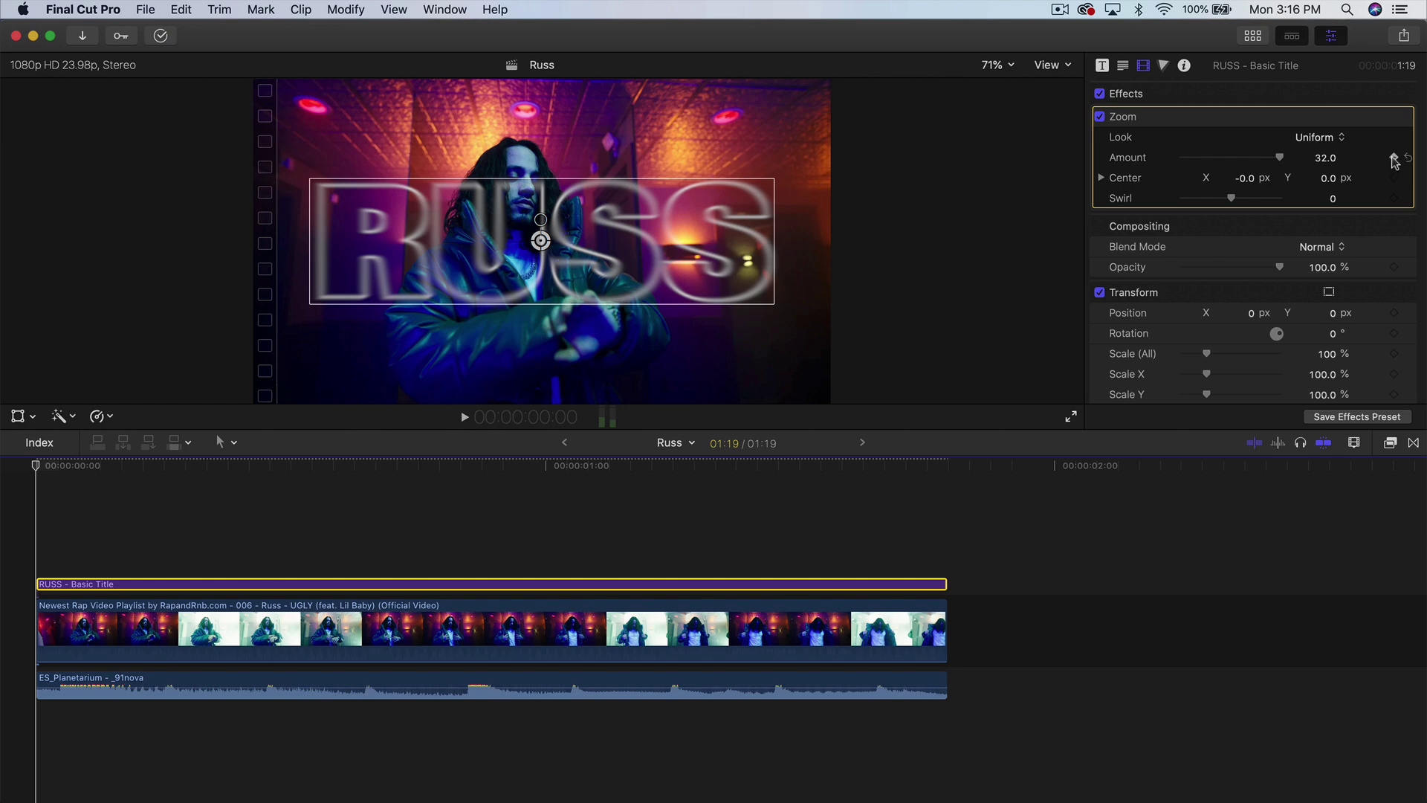
left_click_drag(297, 467, 347, 470)
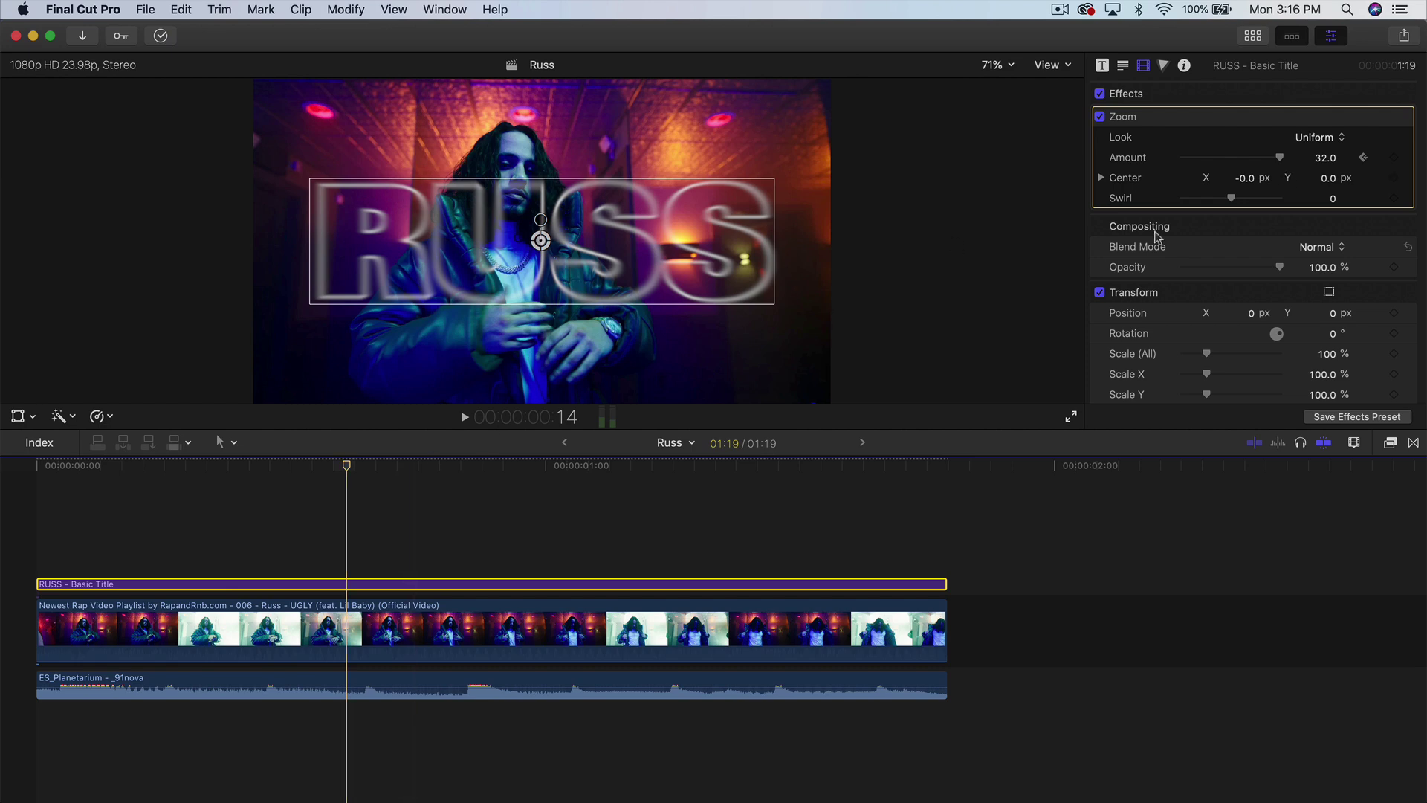
left_click_drag(1274, 159, 1192, 157)
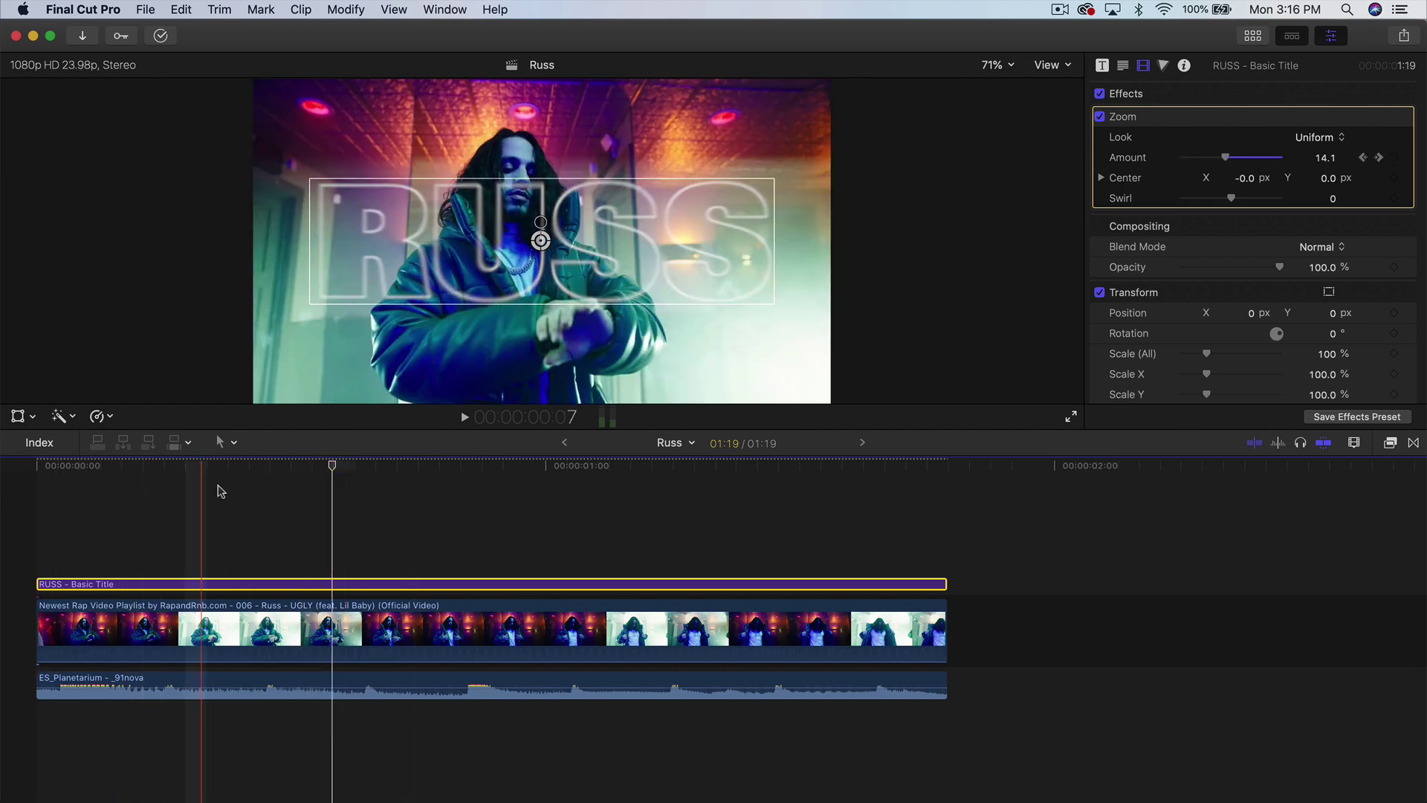
left_click_drag(683, 471, 736, 470)
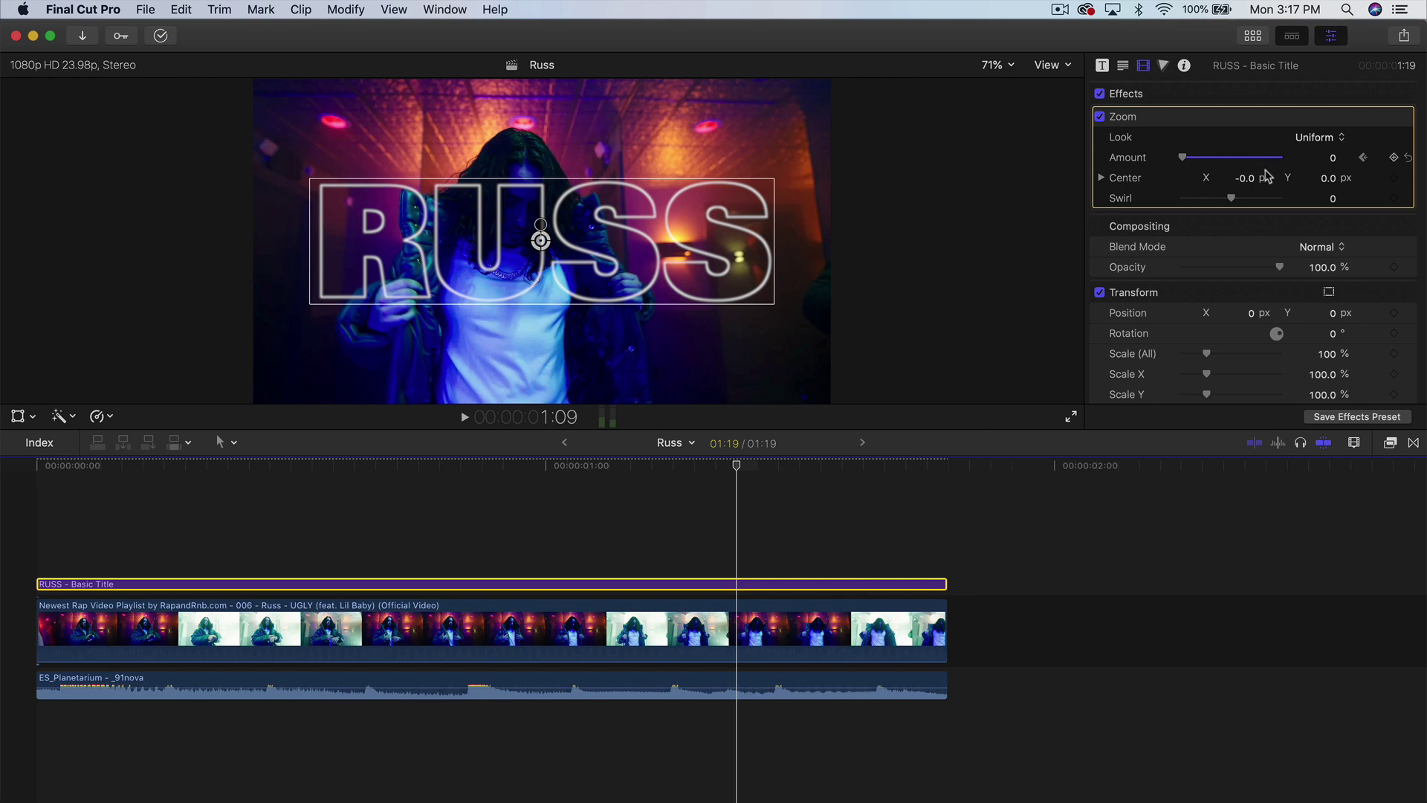
left_click_drag(1234, 158, 1279, 158)
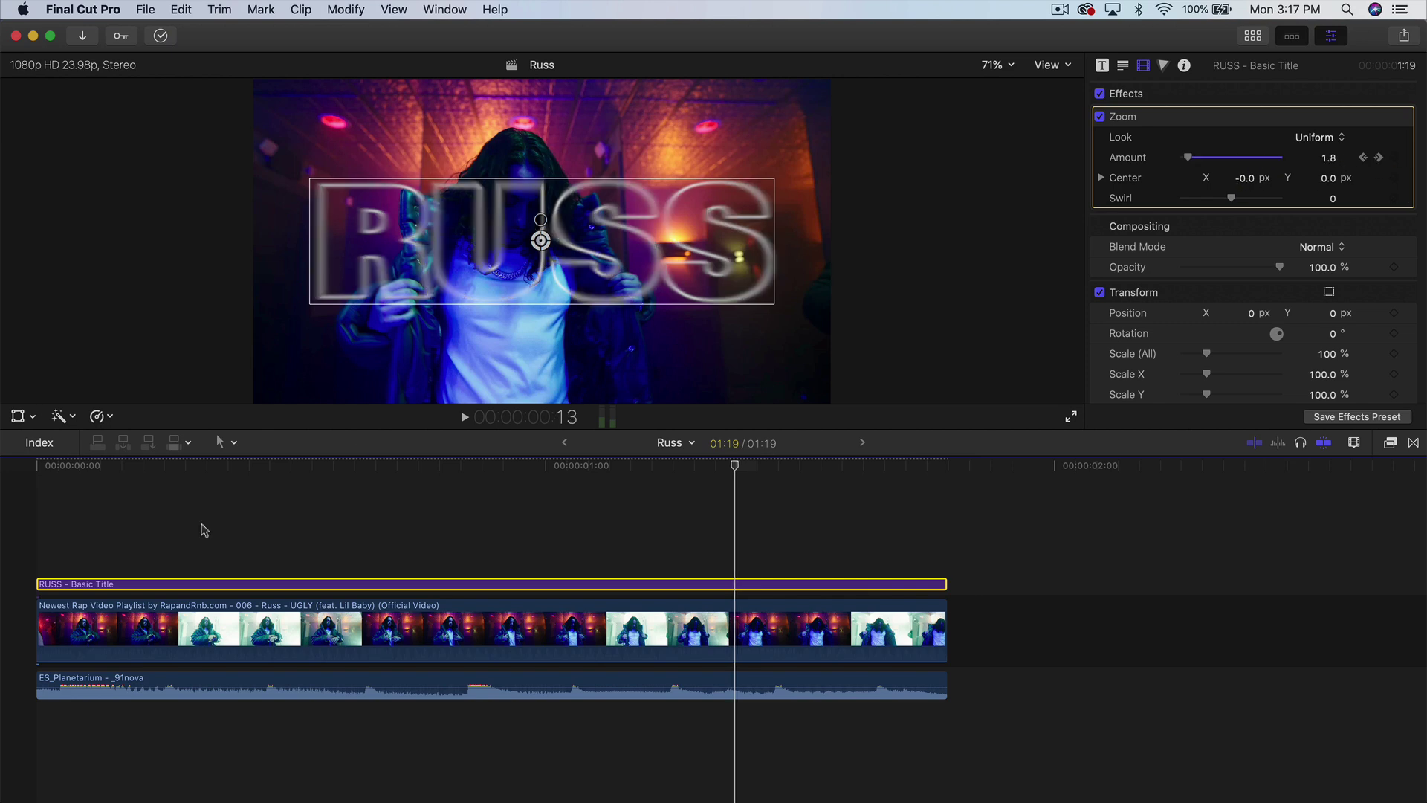
Step: Select the RUSS title and park the playhead on its first frame, zoomed in on the start
left_click(156, 683)
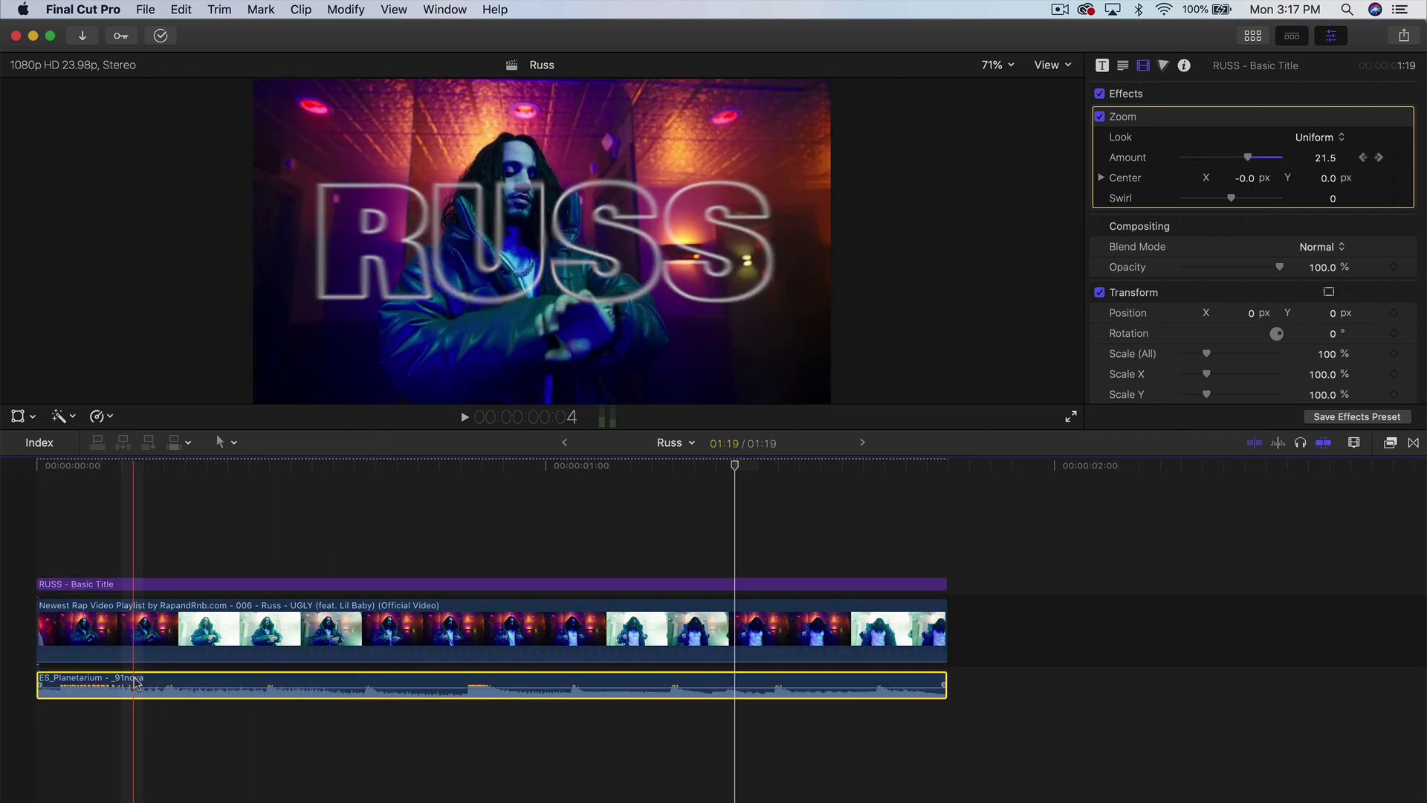
key("v")
left_click(92, 474)
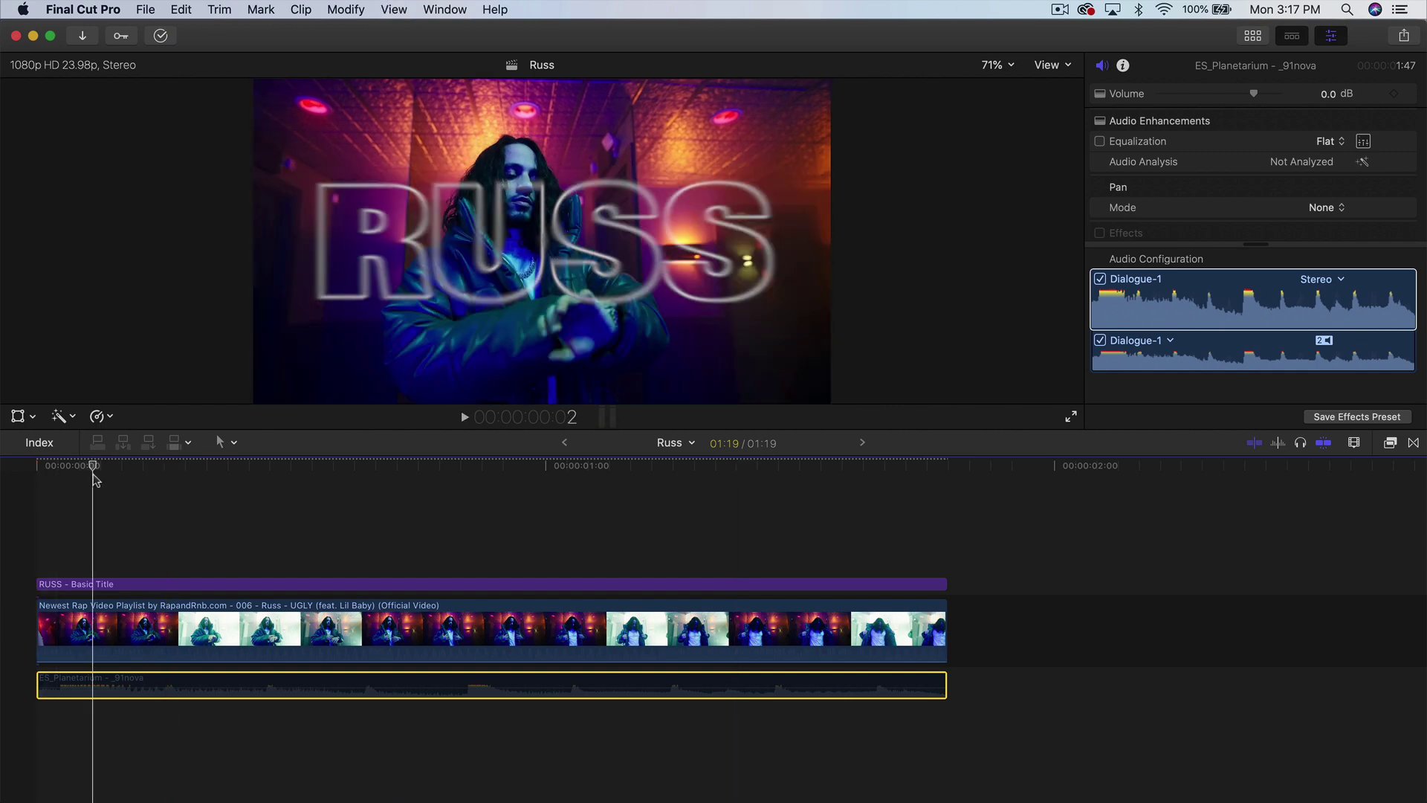
key("super+4")
key("super+equal")
key("v")
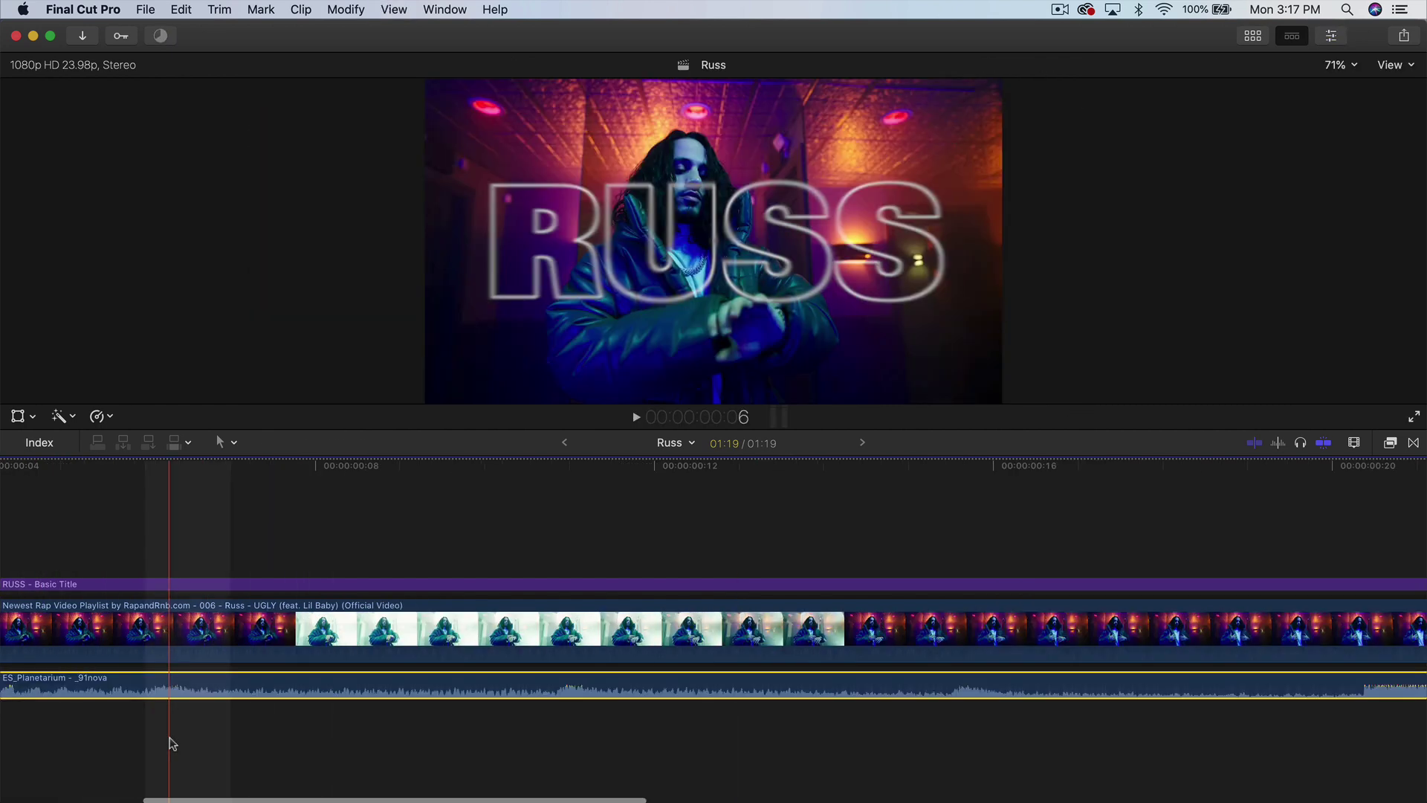
key("super+minus")
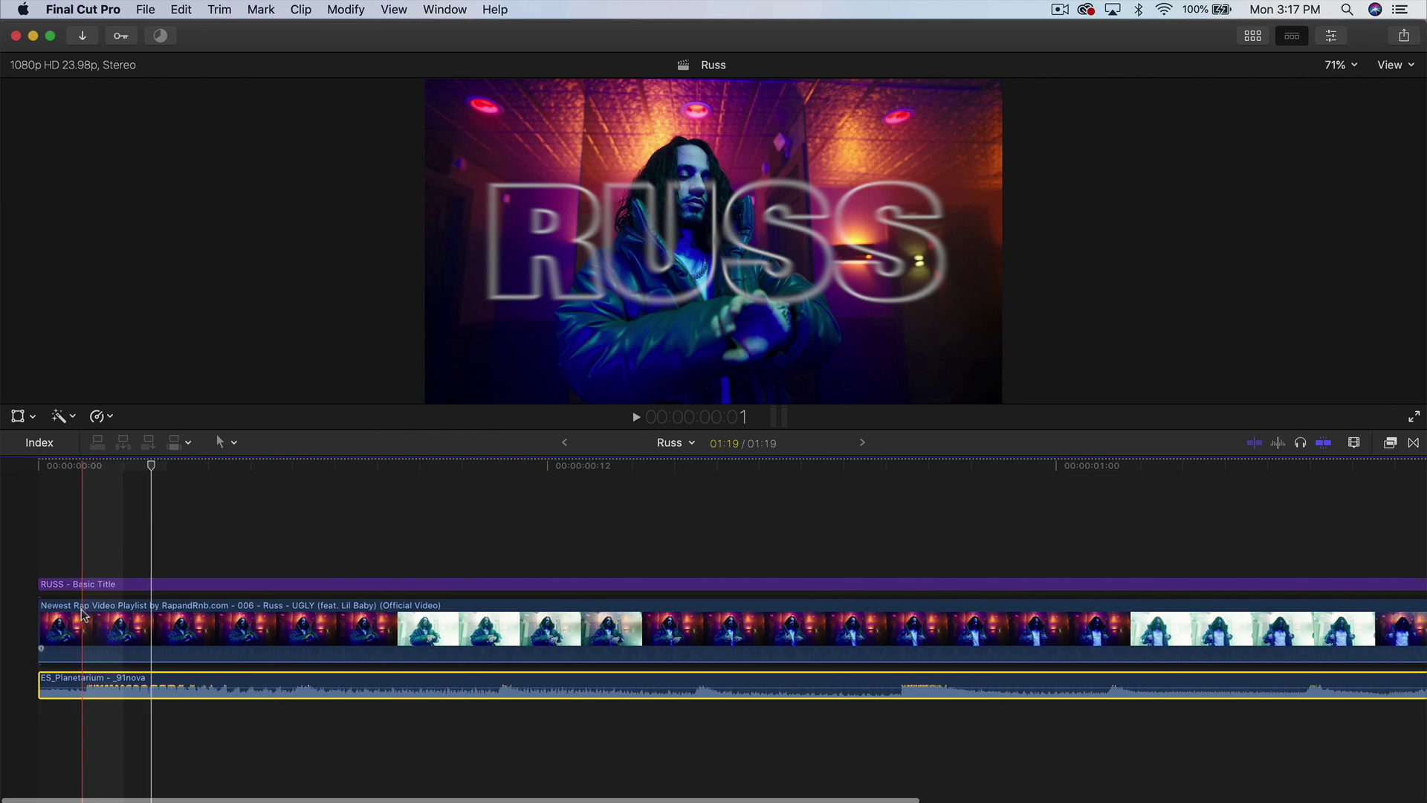
key("super+minus")
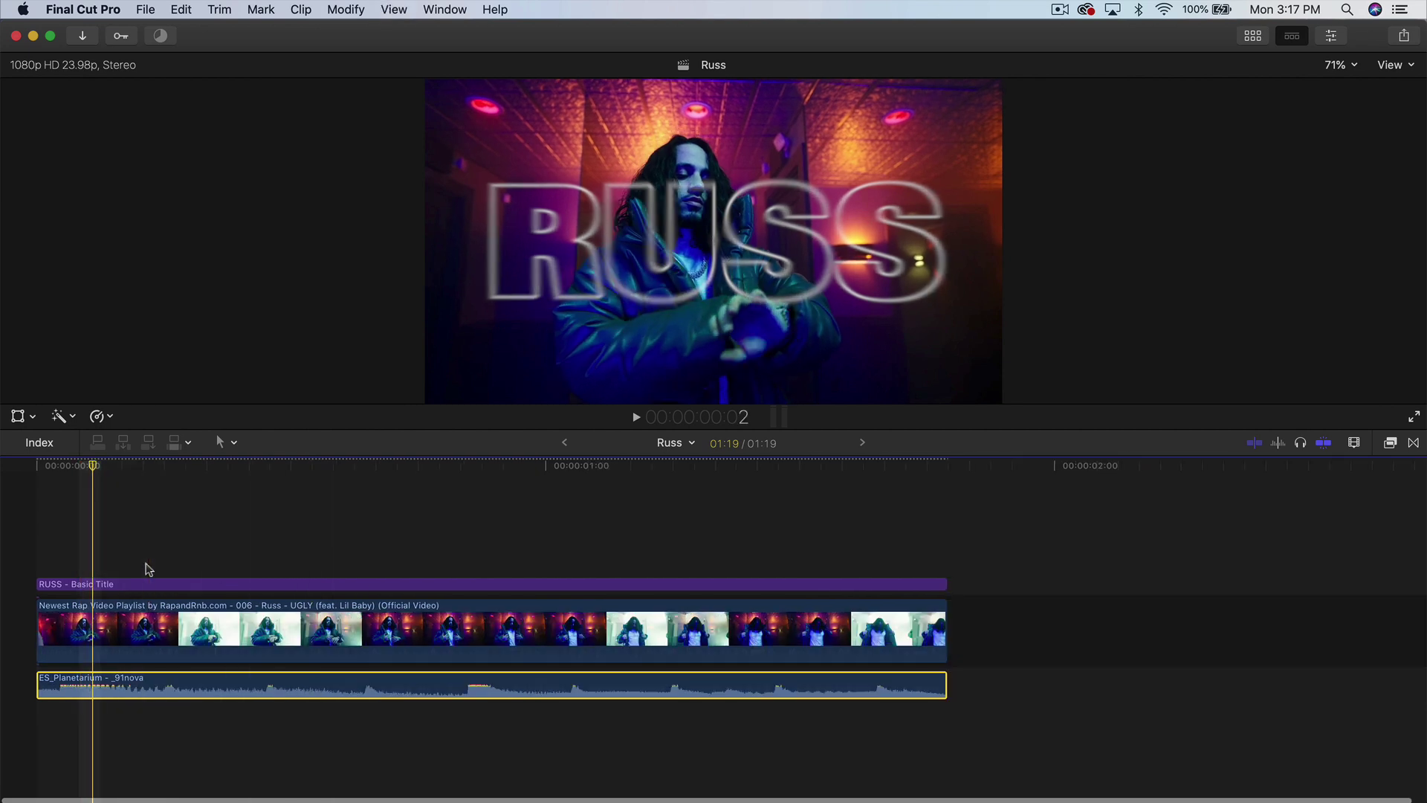
left_click(90, 586)
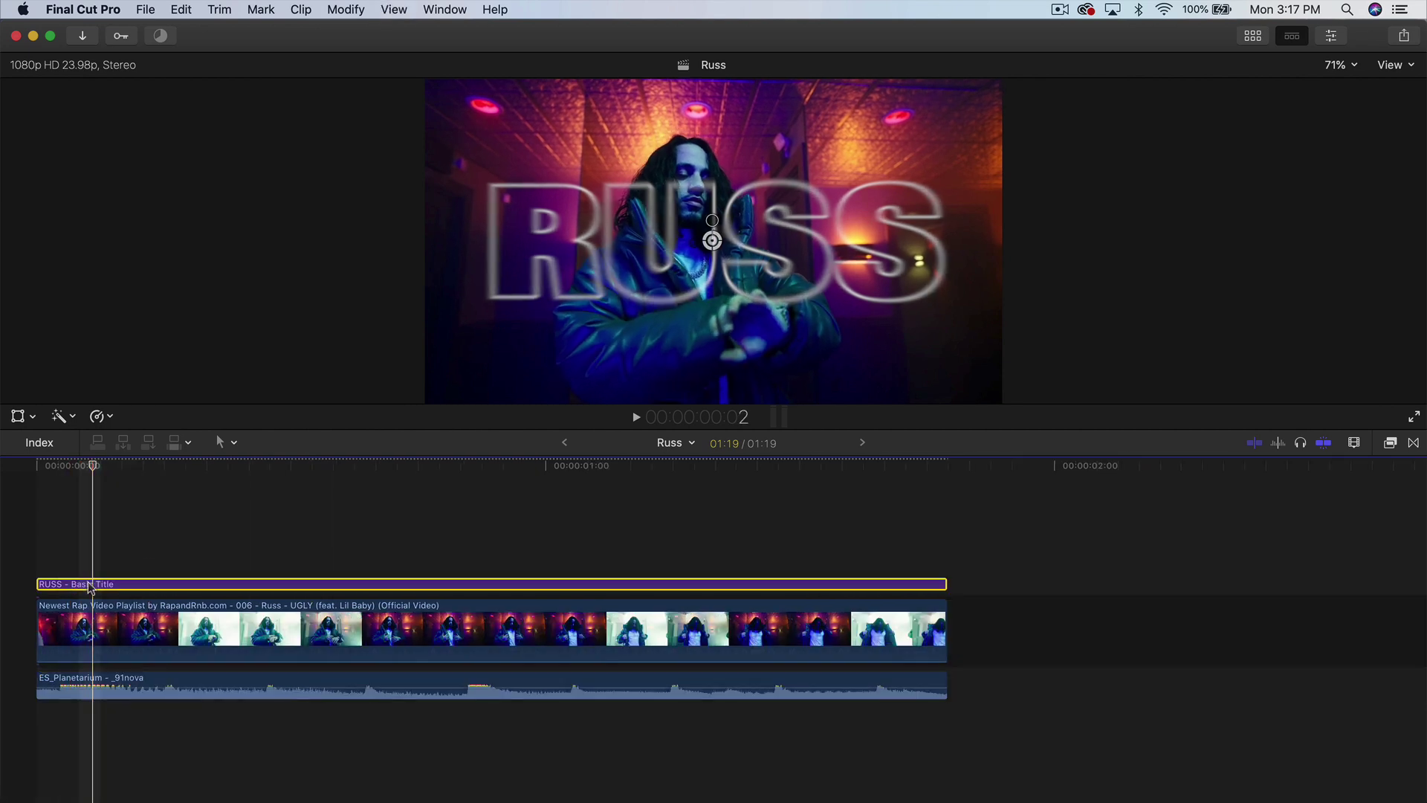
key("super+equal")
left_click(104, 469)
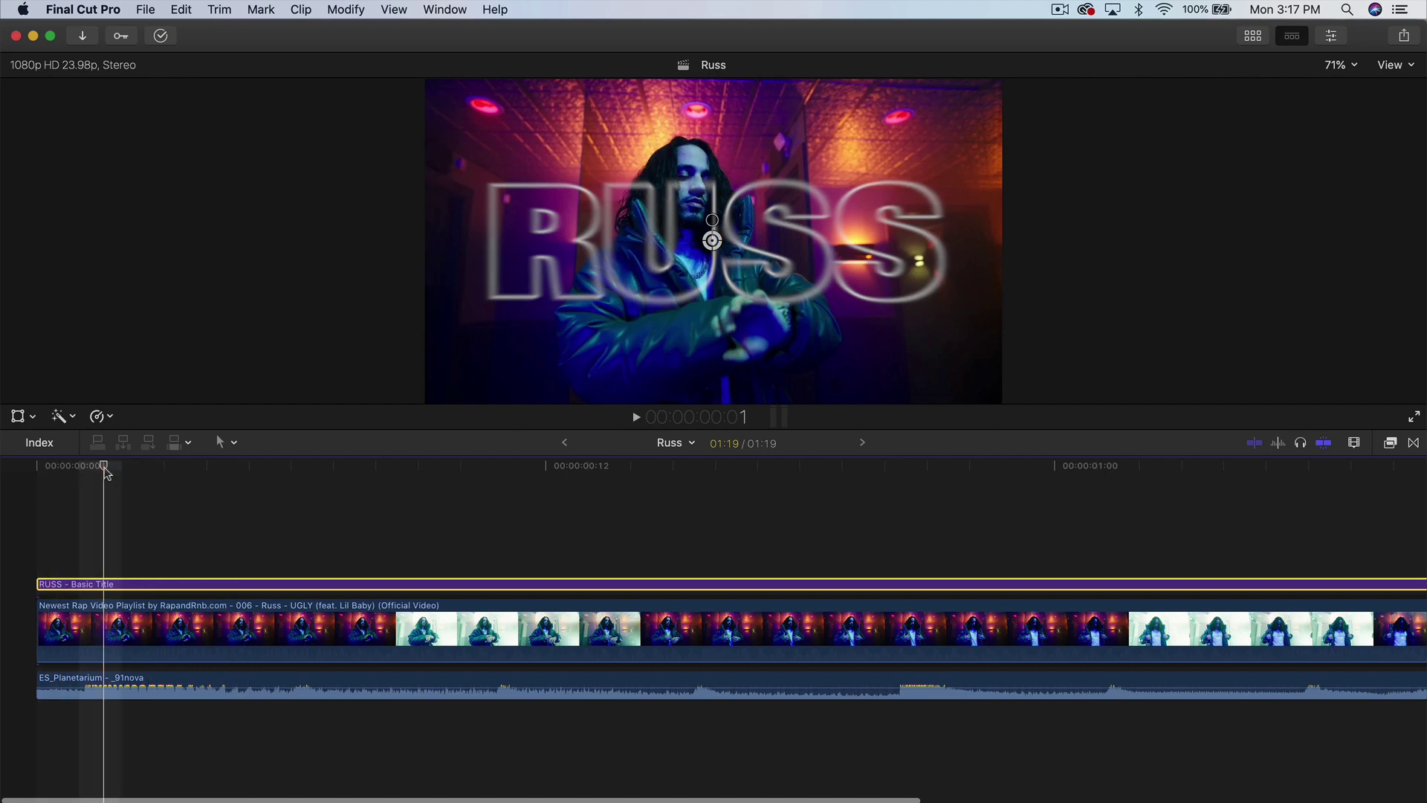
left_click(89, 468)
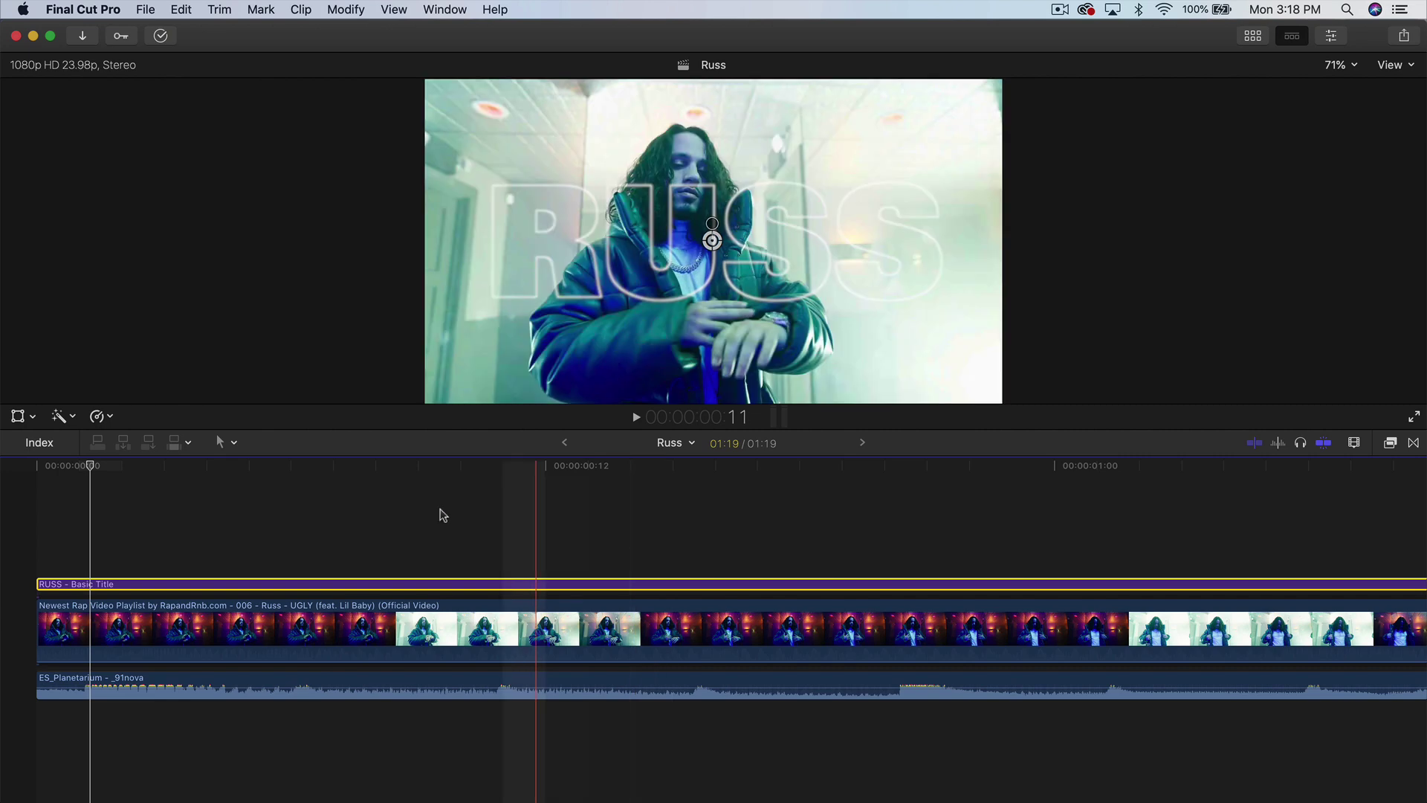
Step: Blade the RUSS title into two-frame pieces, paste copies after them, and fit the project
key("b")
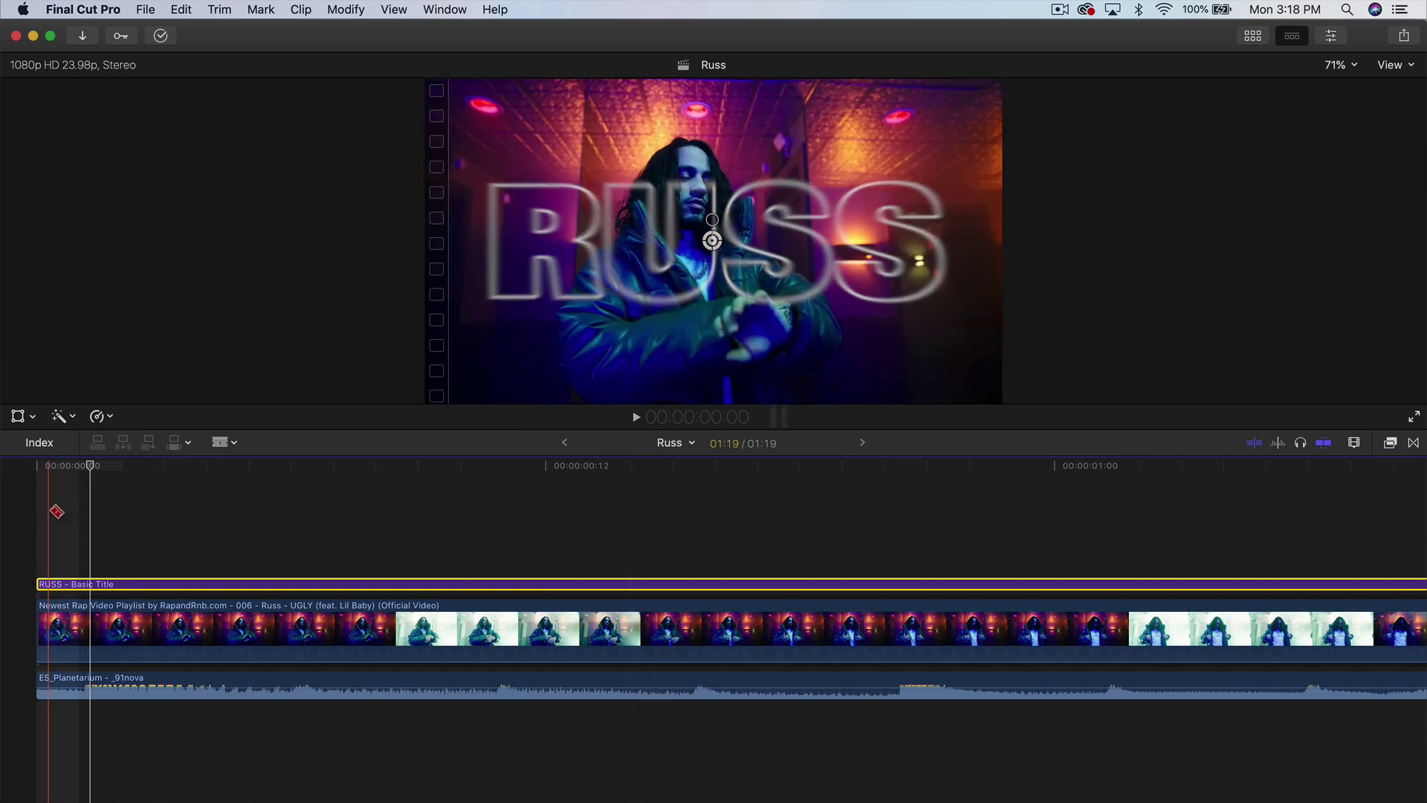
left_click(123, 584)
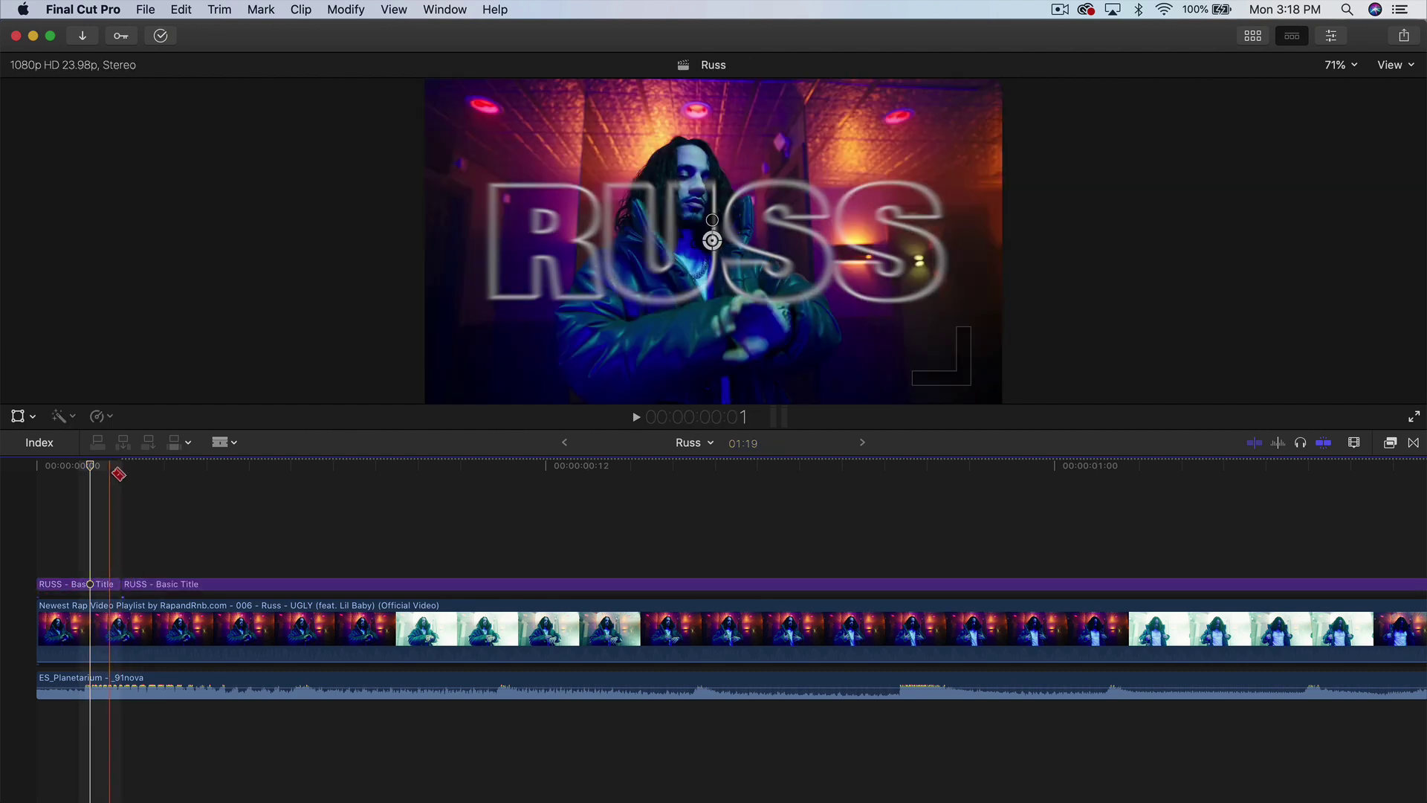
left_click(198, 468)
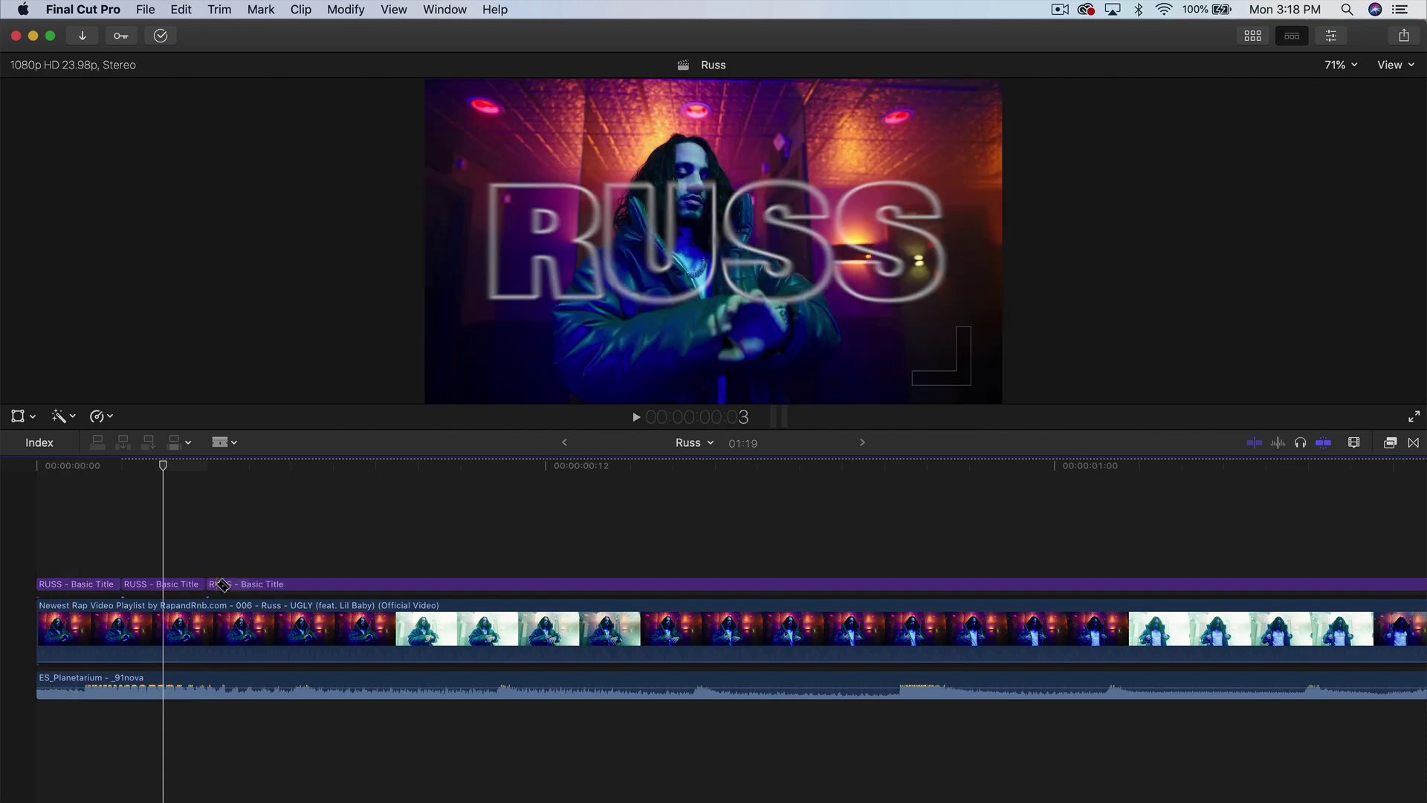
left_click(289, 585)
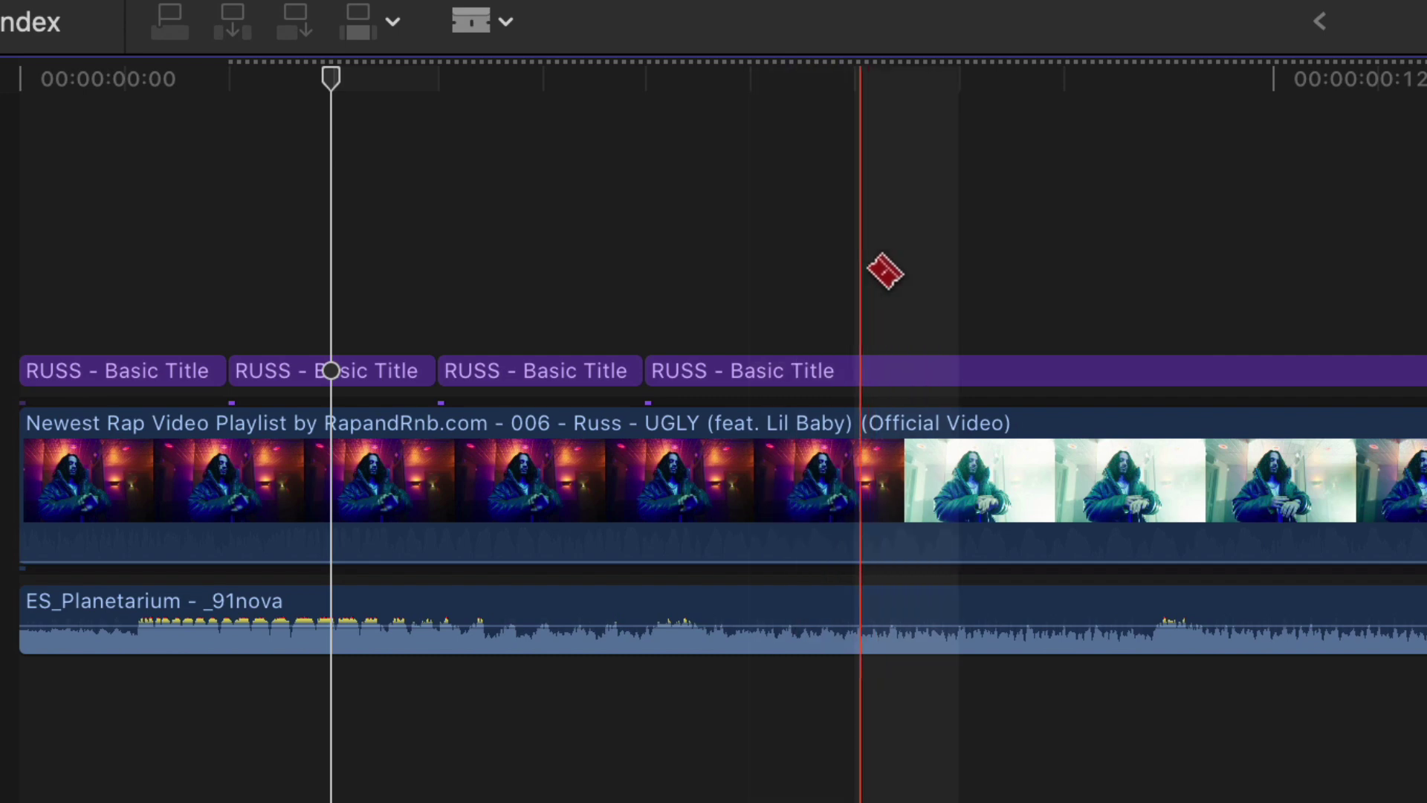
left_click(854, 368)
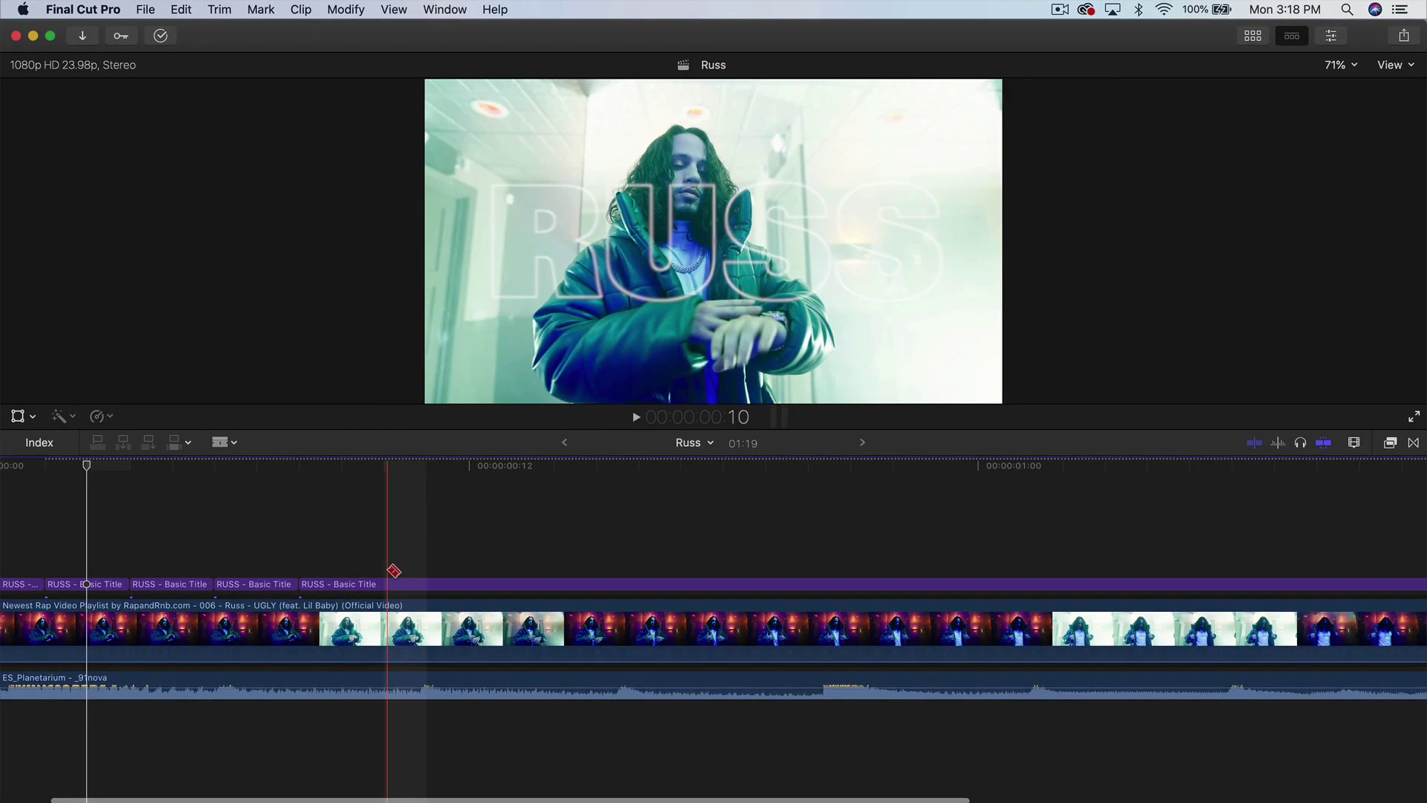
left_click(882, 314)
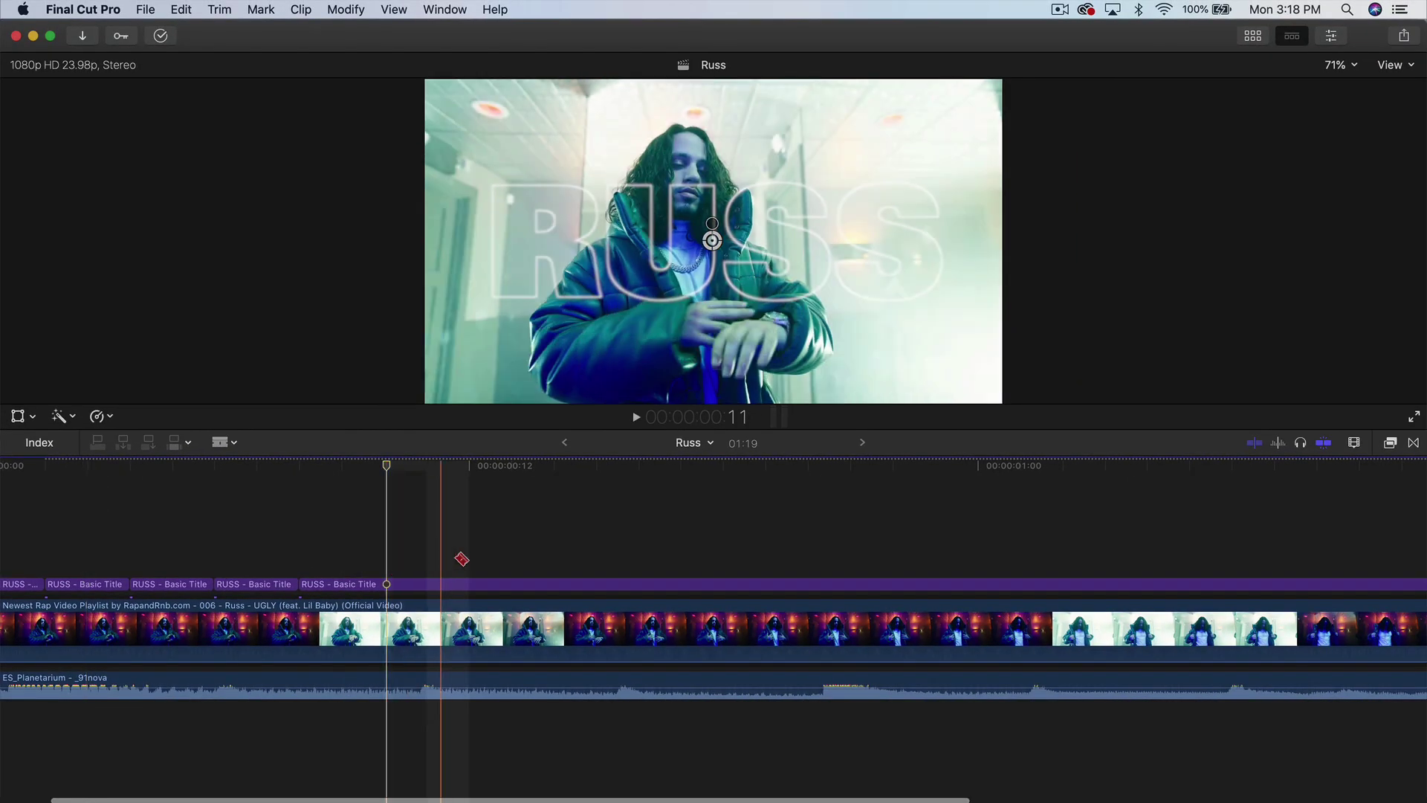
key("super+v")
key("super+v")
key("super+v")
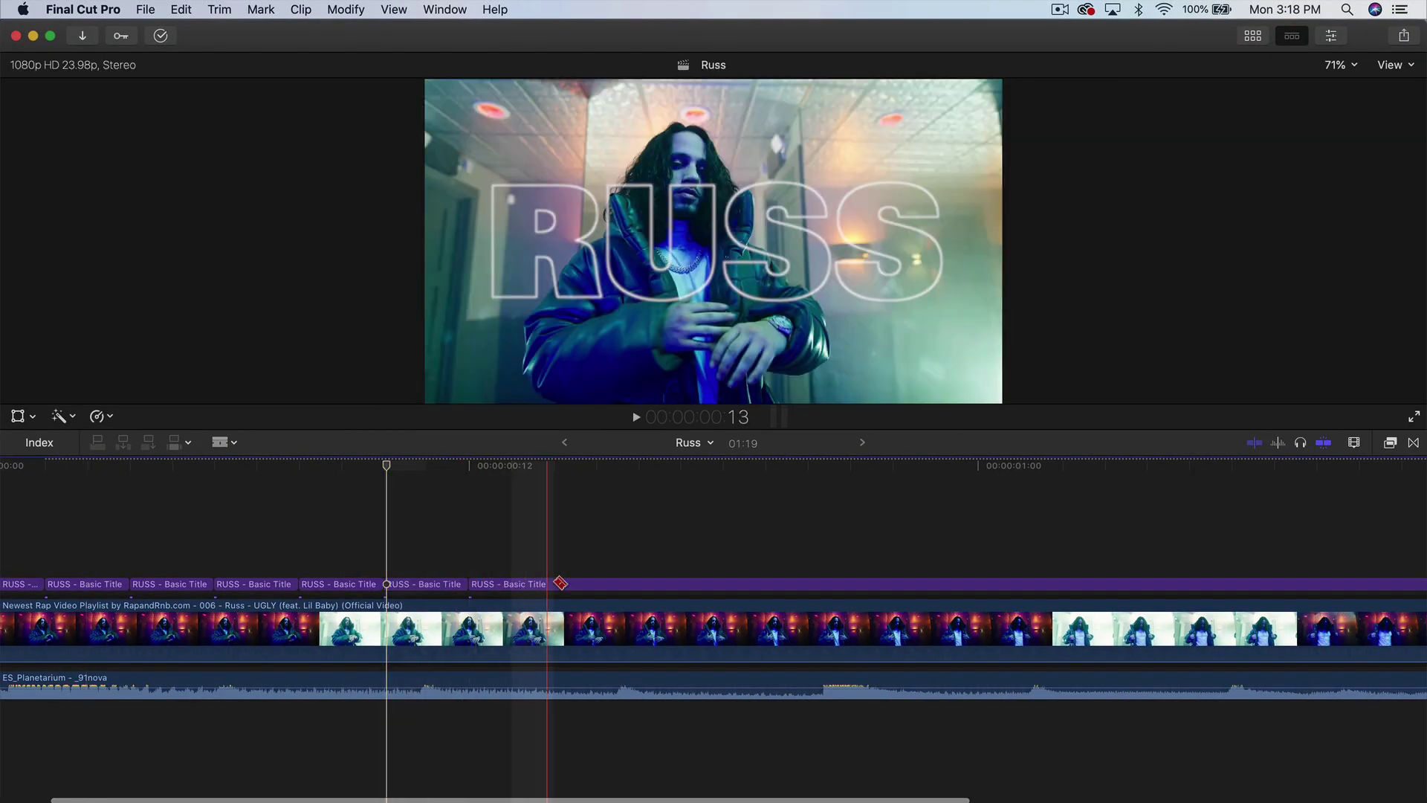
key("super+v")
key("super+v")
key("super+v")
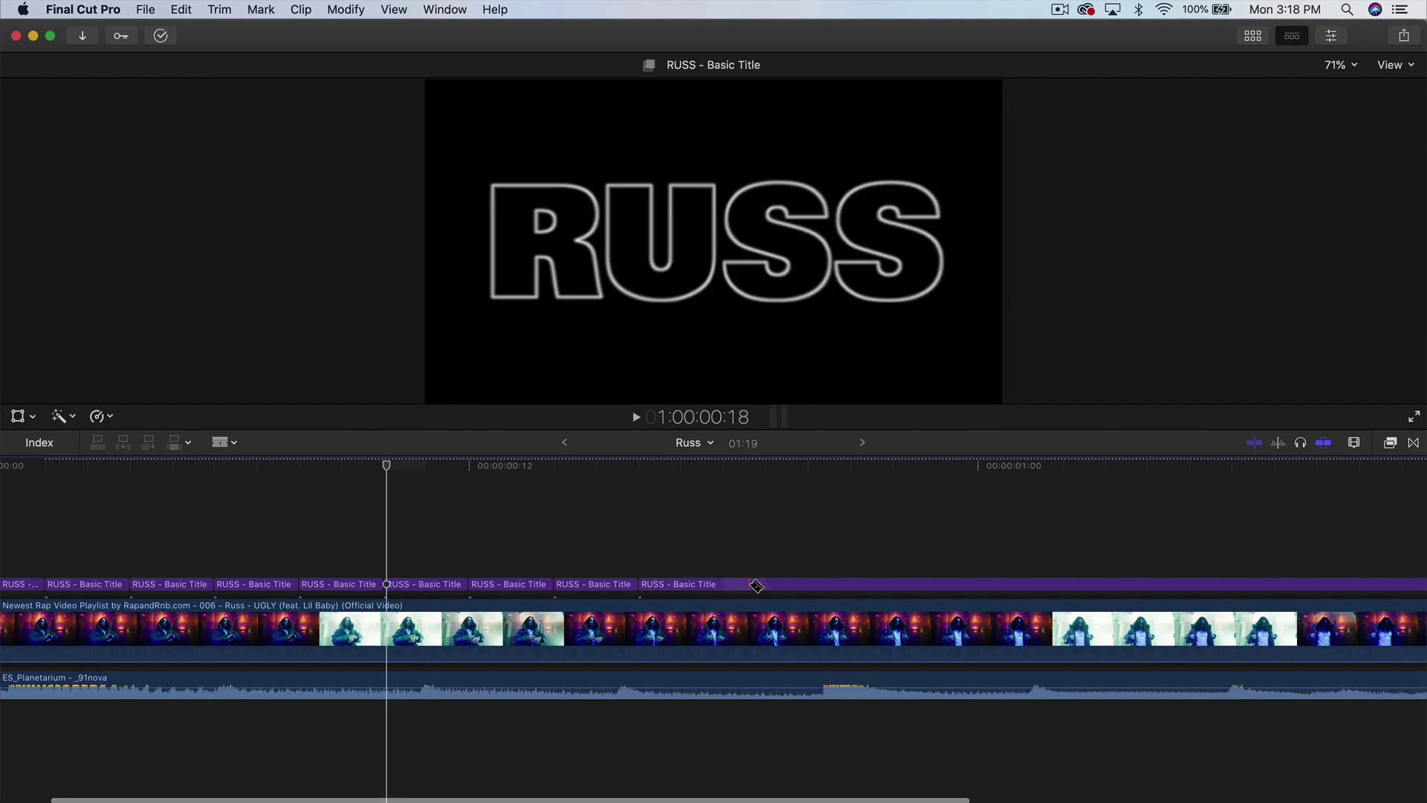
key("shift+z")
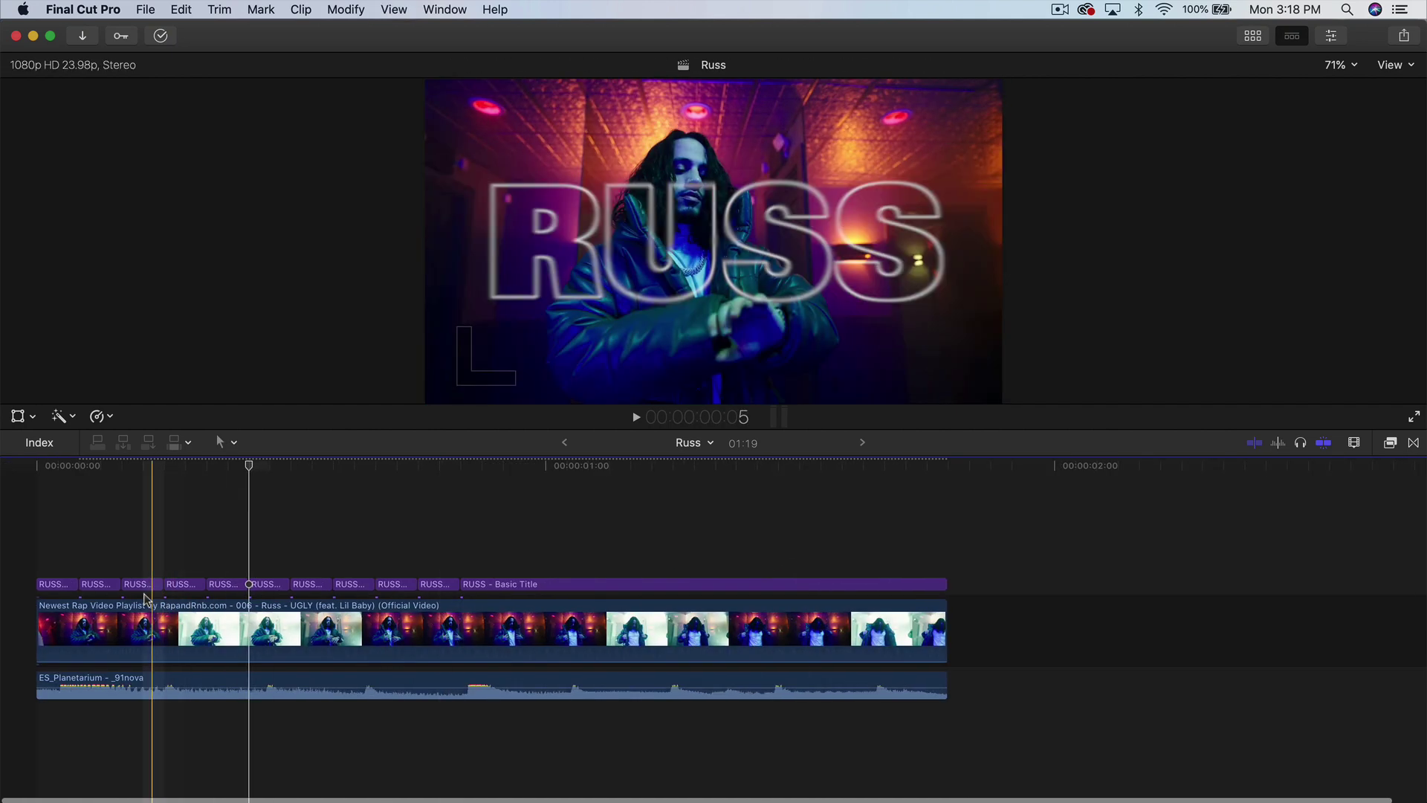
Step: Delete the first, third, fifth and other alternate RUSS title pieces, leaving gaps
left_click(262, 584)
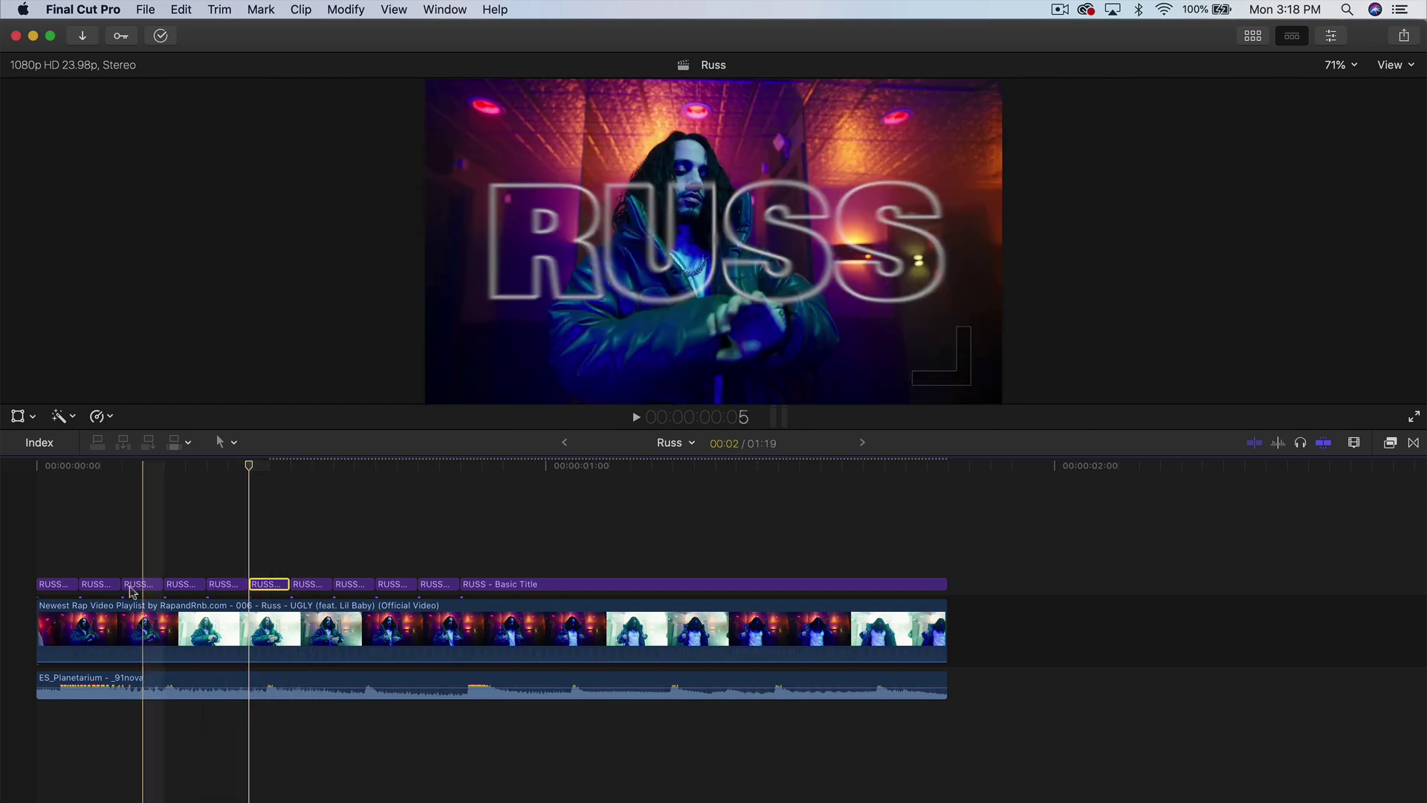
left_click(184, 584)
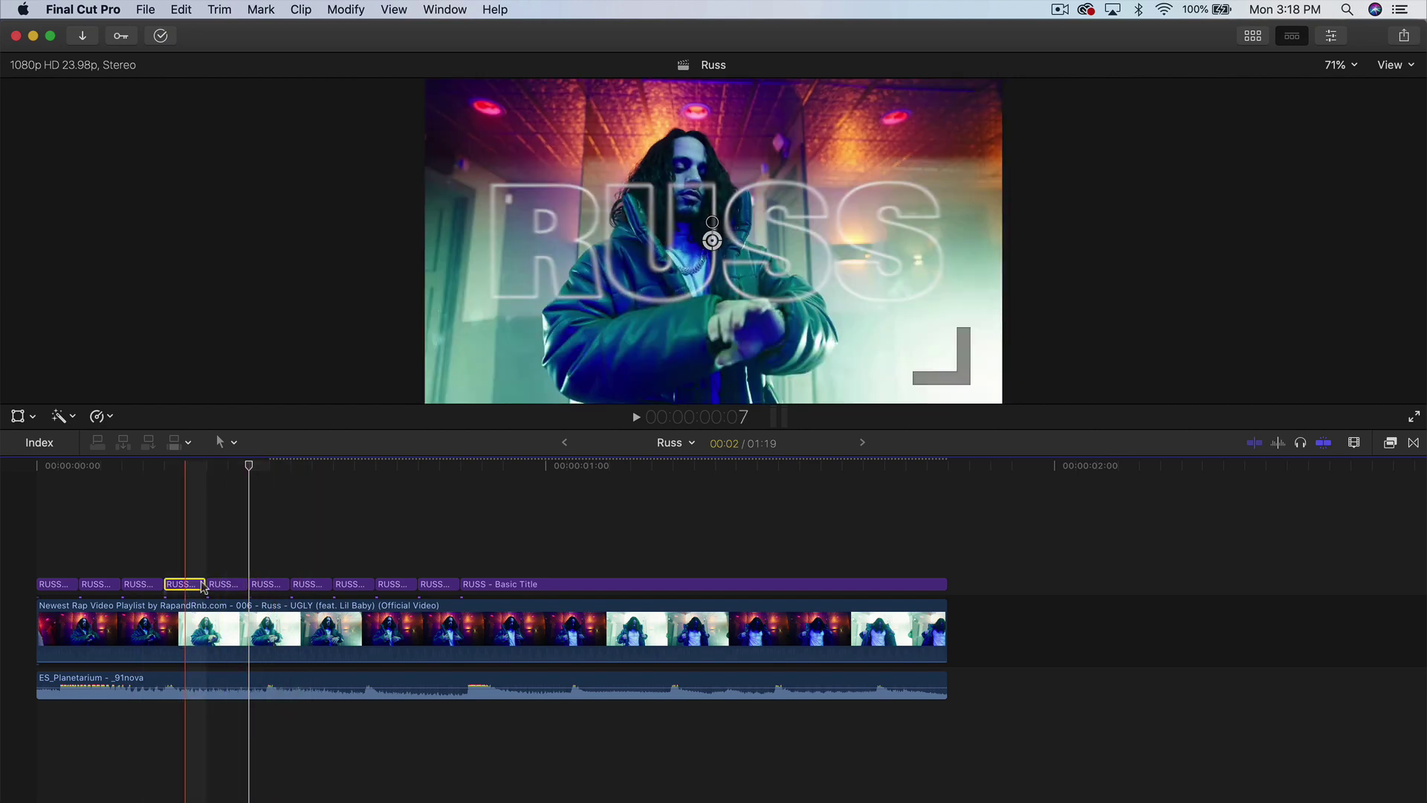
left_click(228, 586)
key("Delete")
left_click(141, 584)
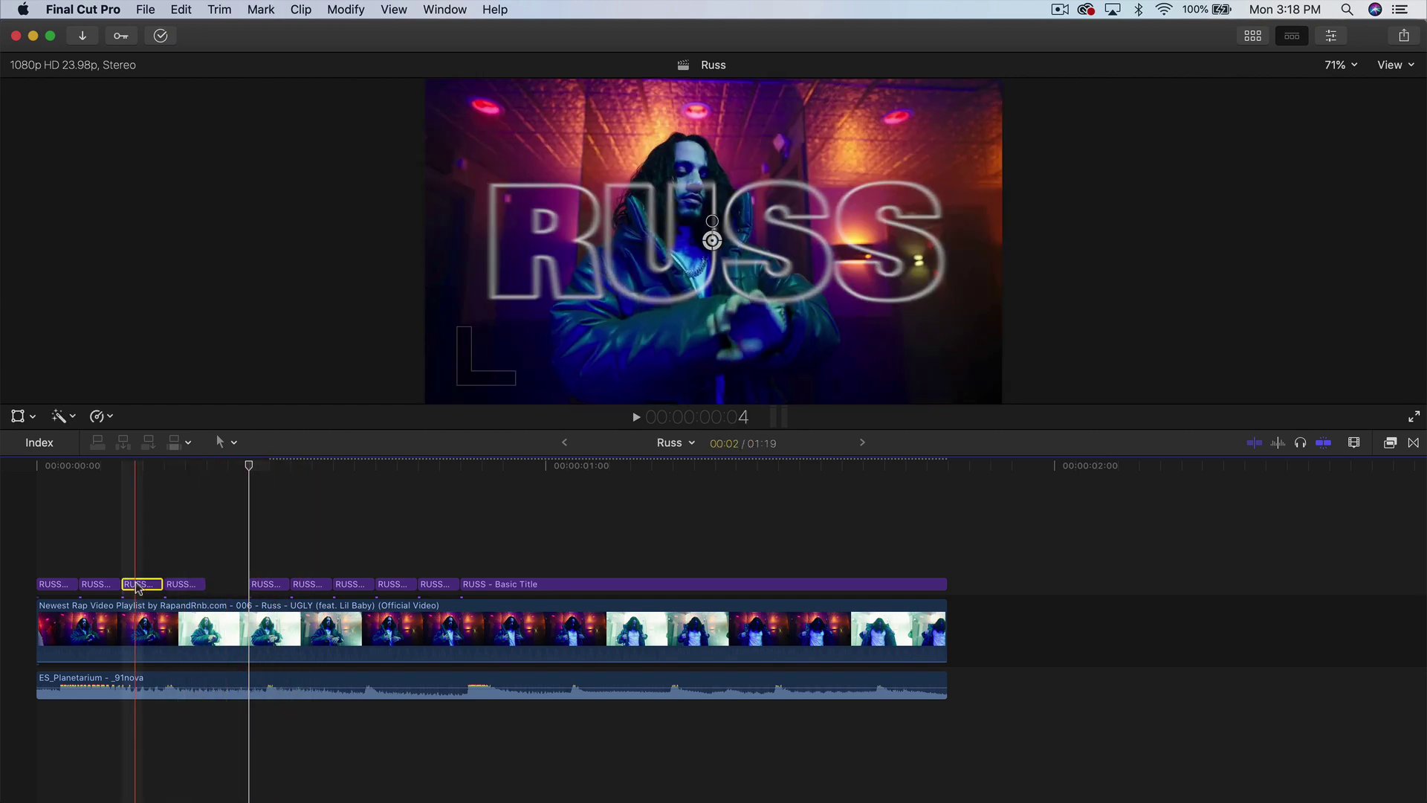
key("Delete")
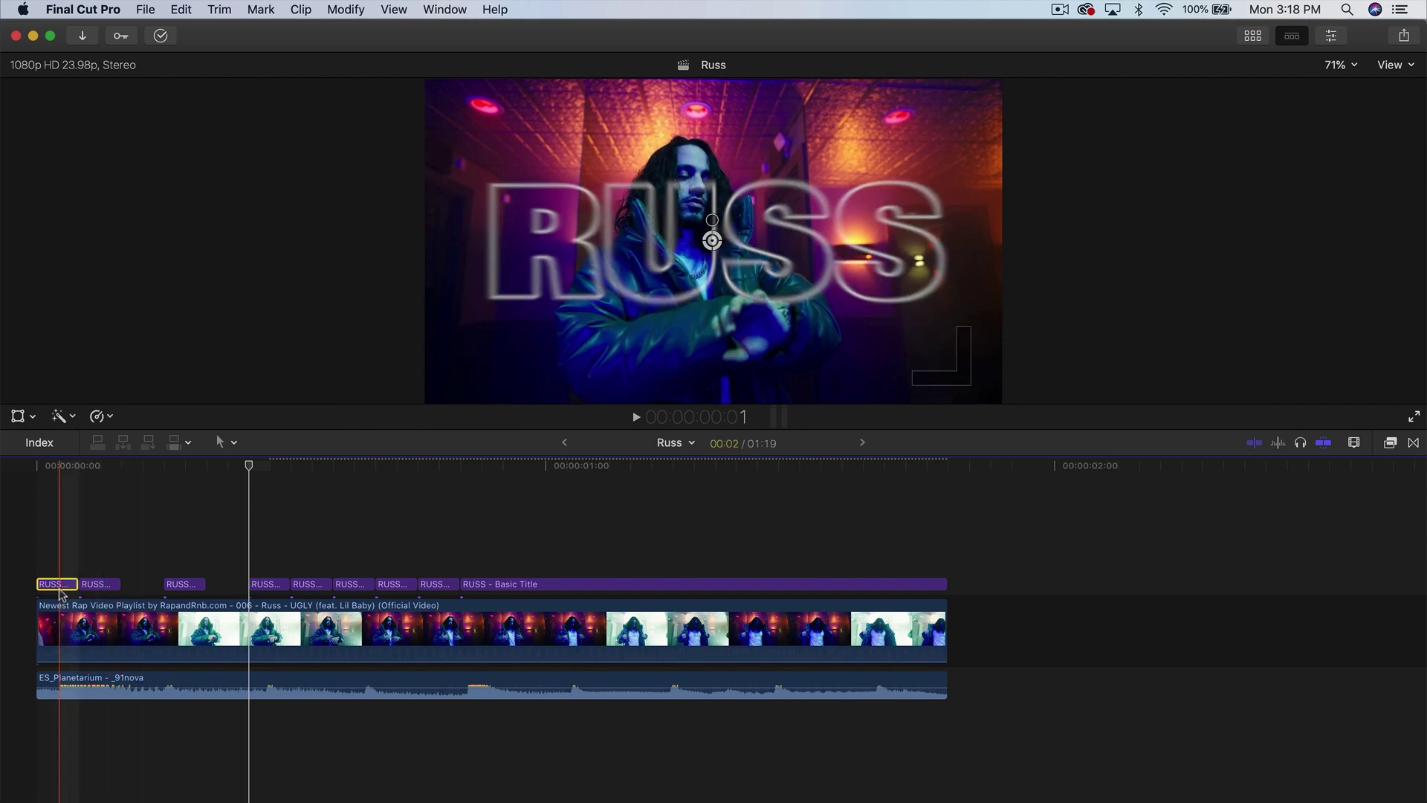
key("Delete")
left_click(309, 583)
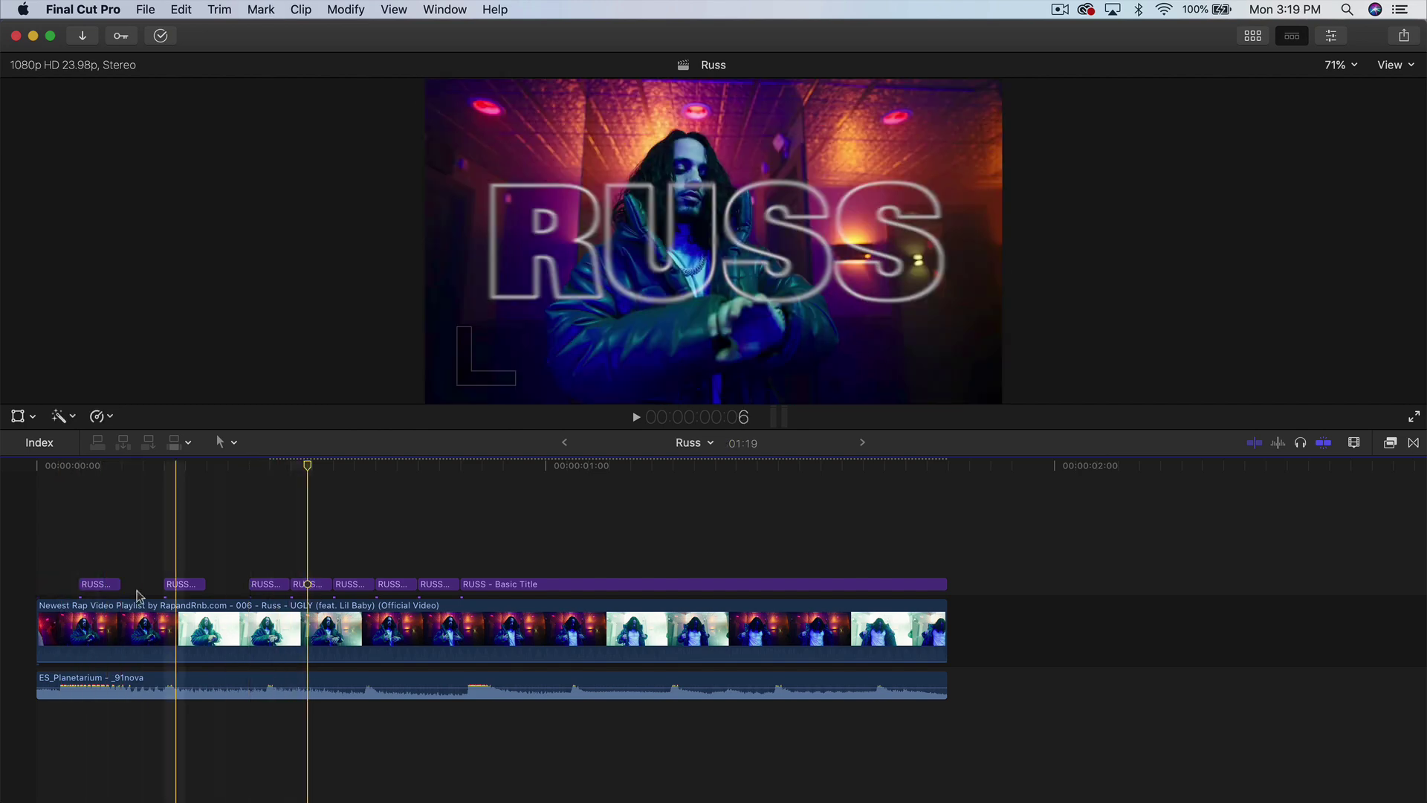
key("Delete")
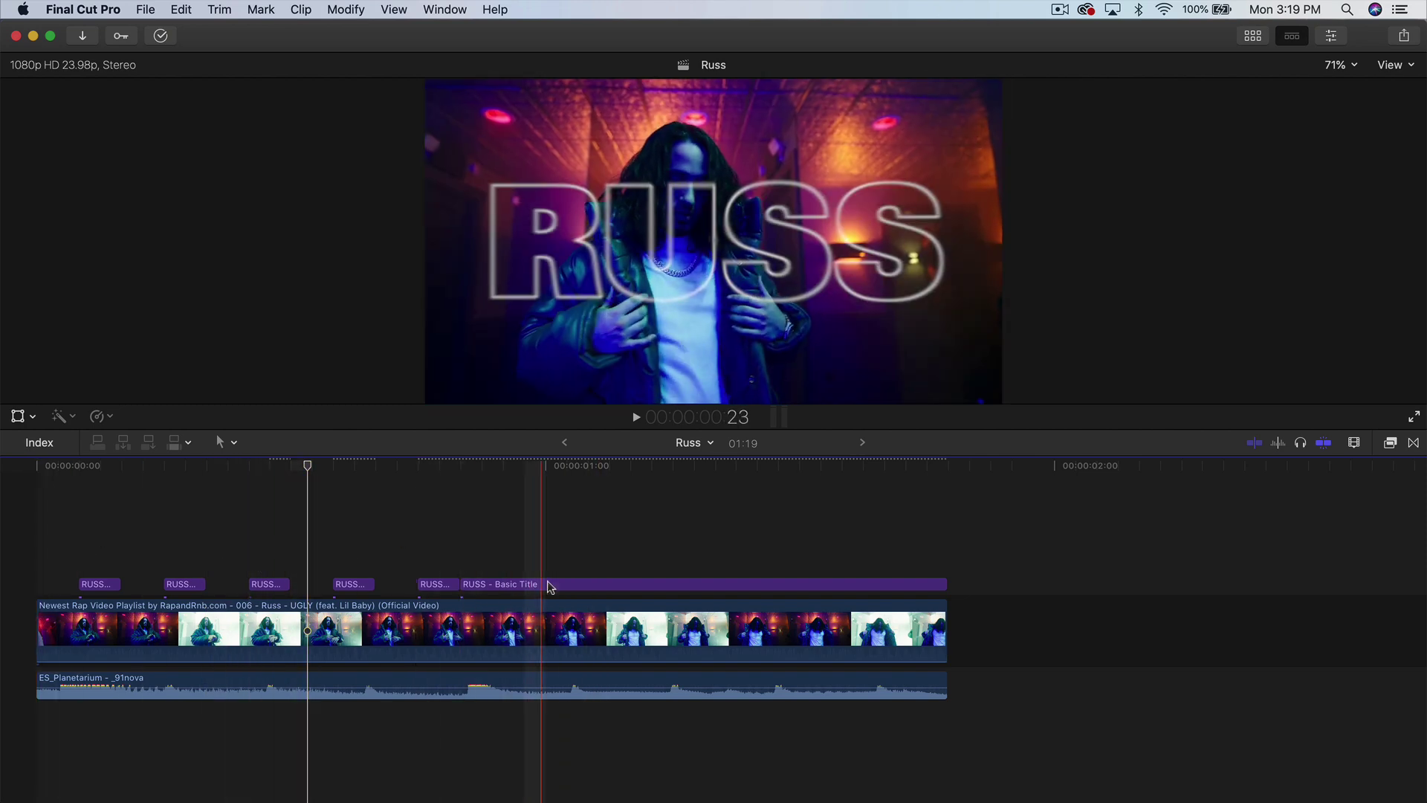
Step: Undo a lengthened third title piece, zoom in, and blade the long title clip
left_click_drag(290, 584, 329, 583)
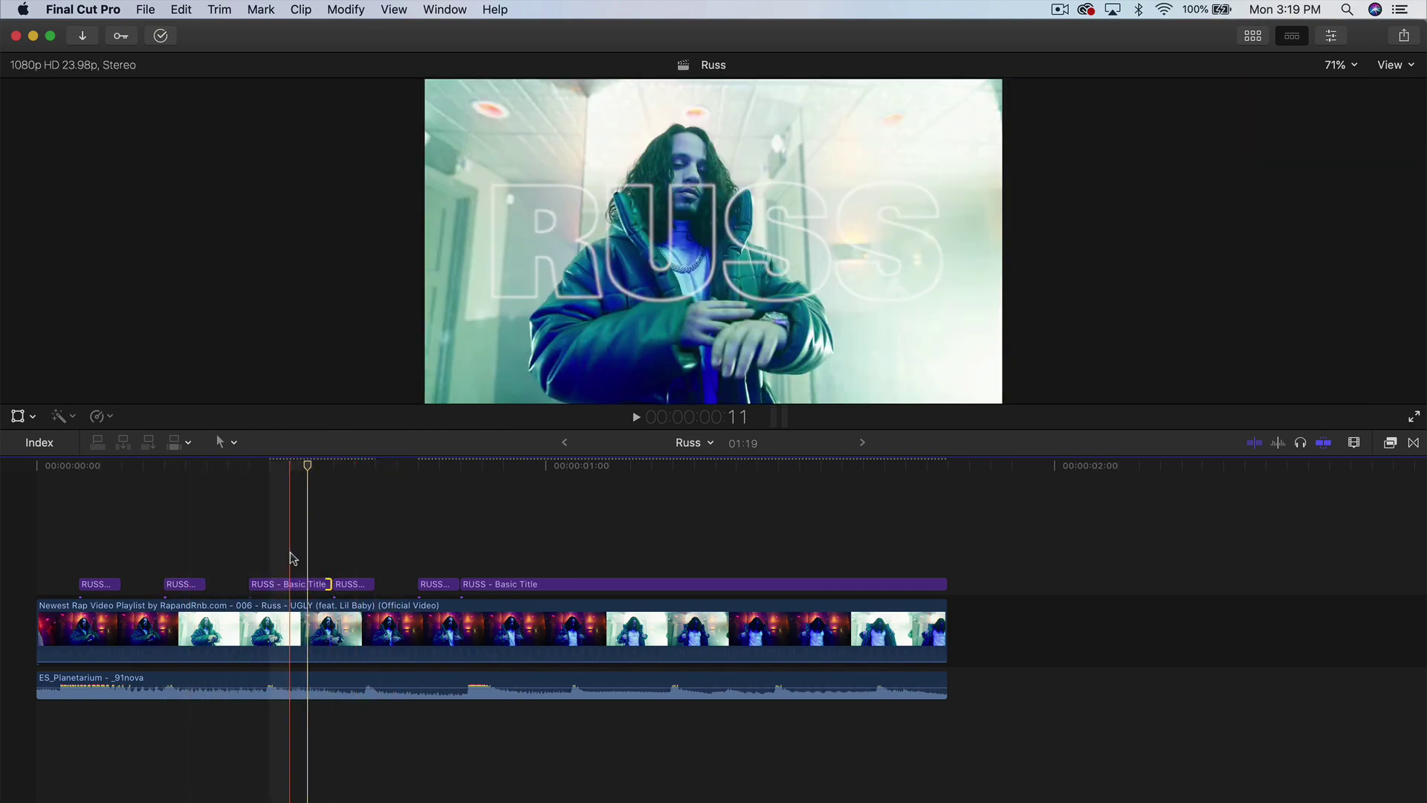
key("super+z")
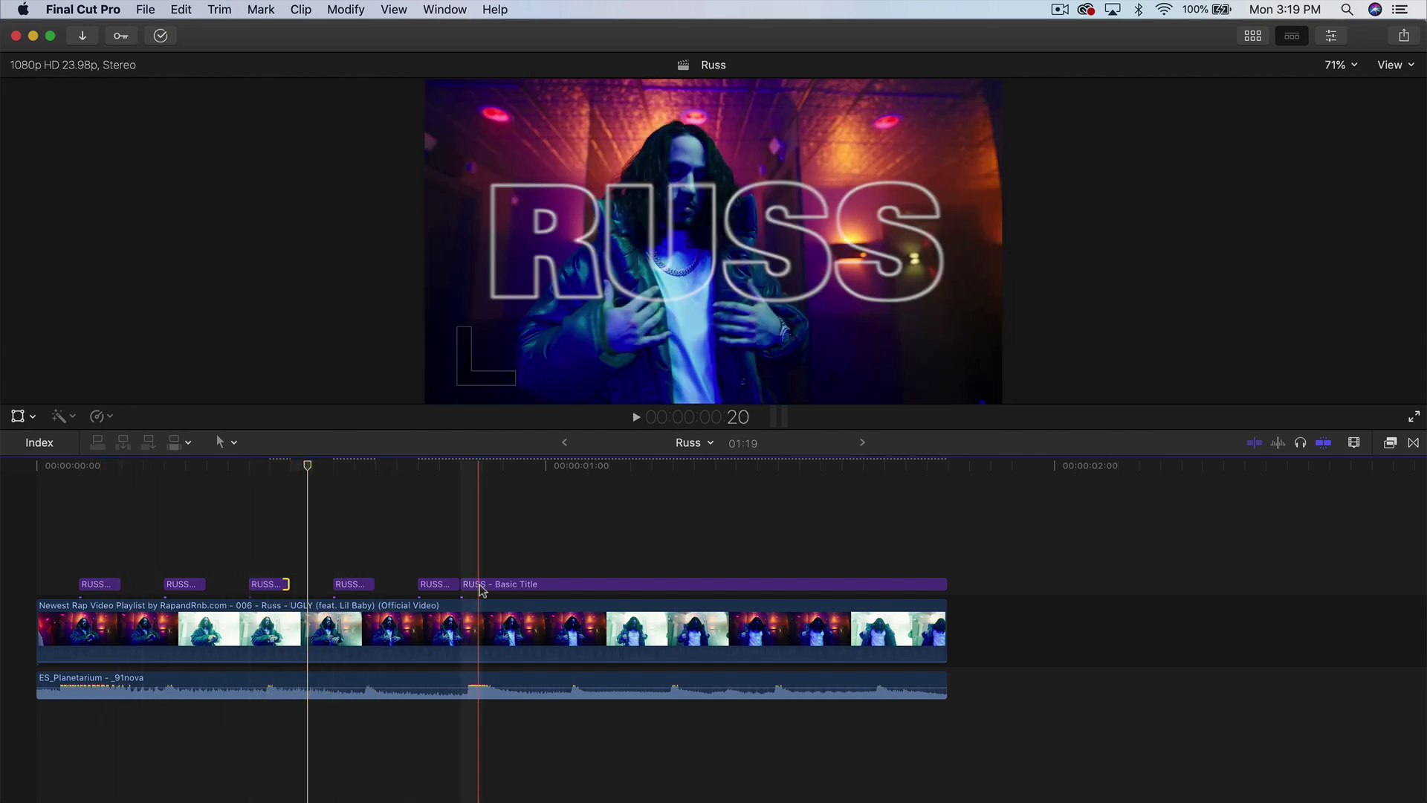
key("super+equal")
key("super+b")
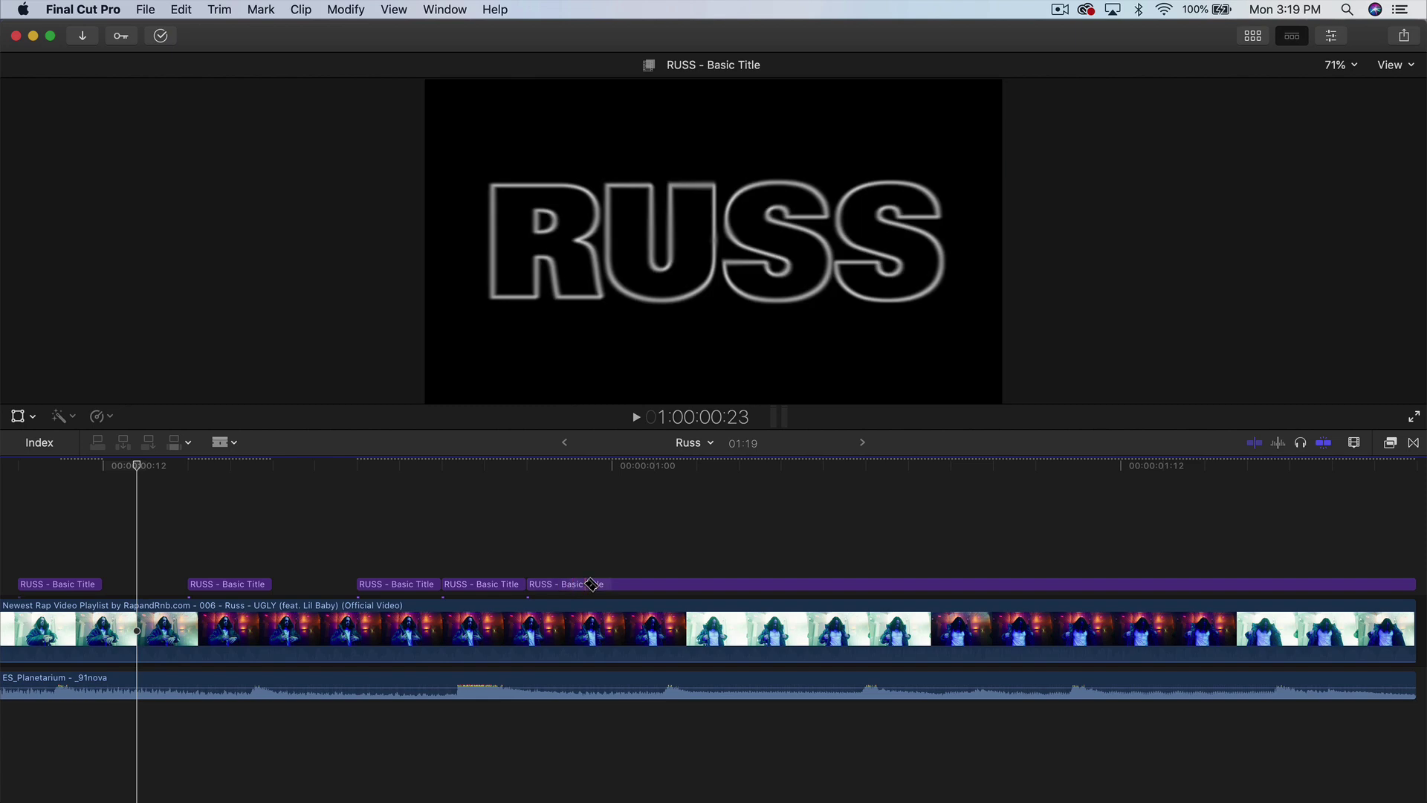
Step: Zoom out to the whole project and play the flashing titles from the start
left_click(485, 586)
key("super+minus")
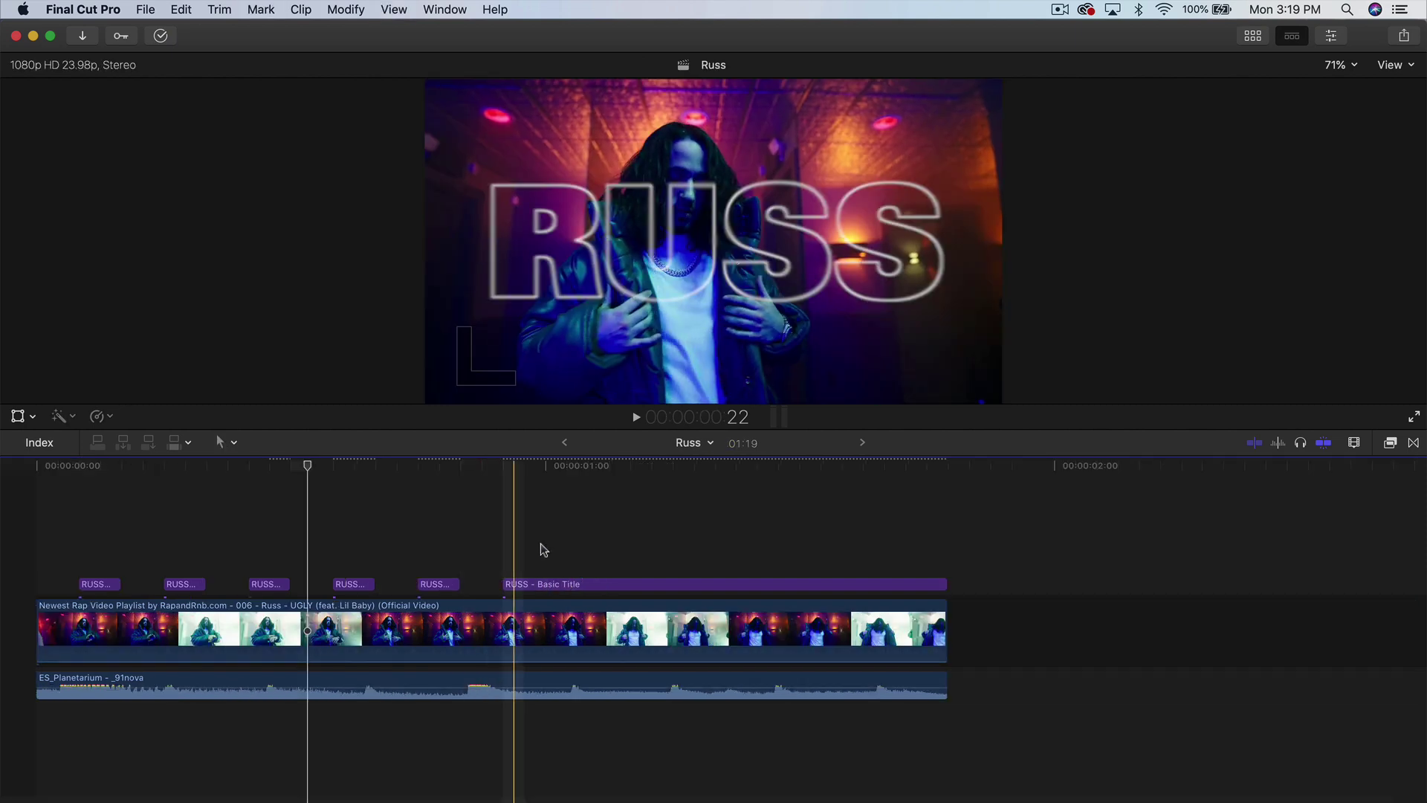
left_click_drag(311, 467, 108, 469)
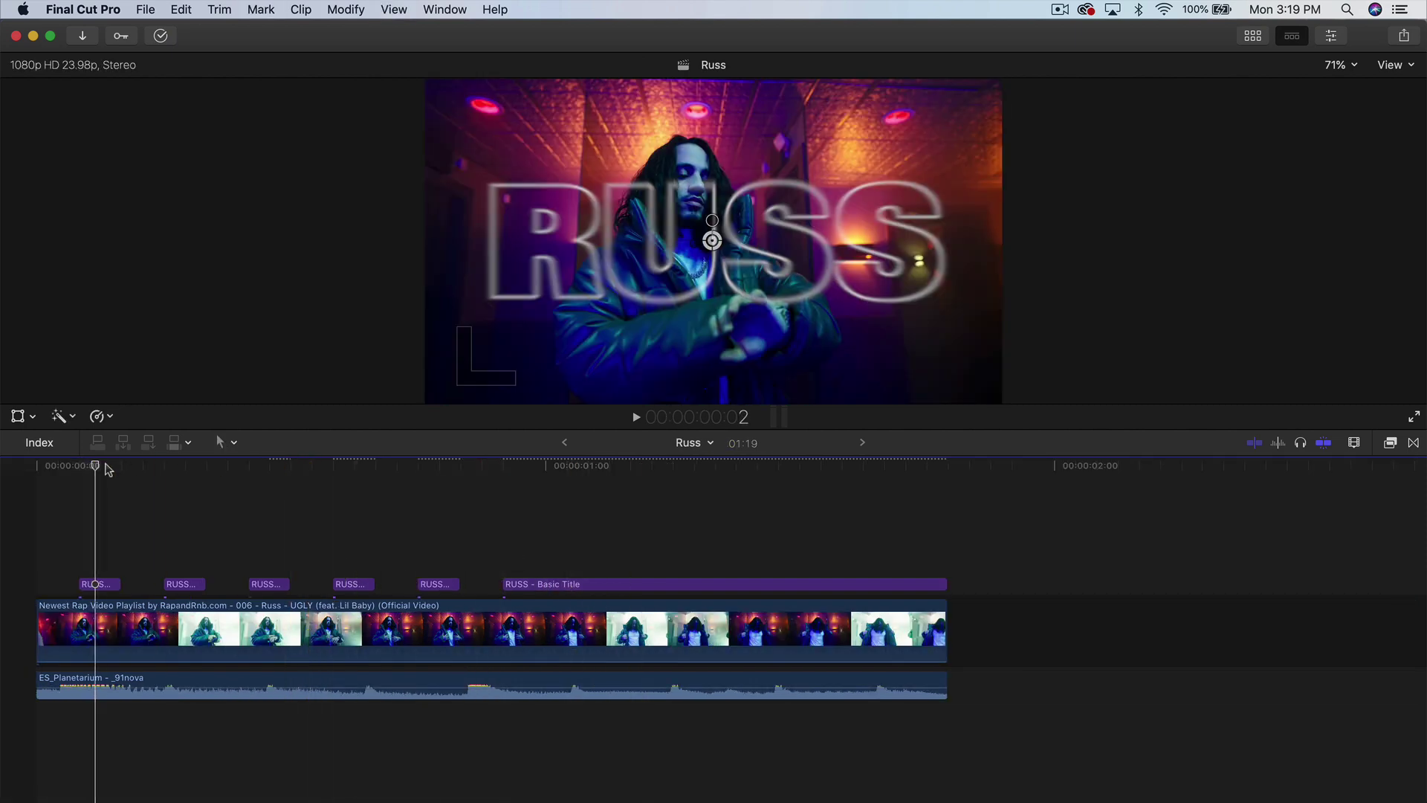
key("space")
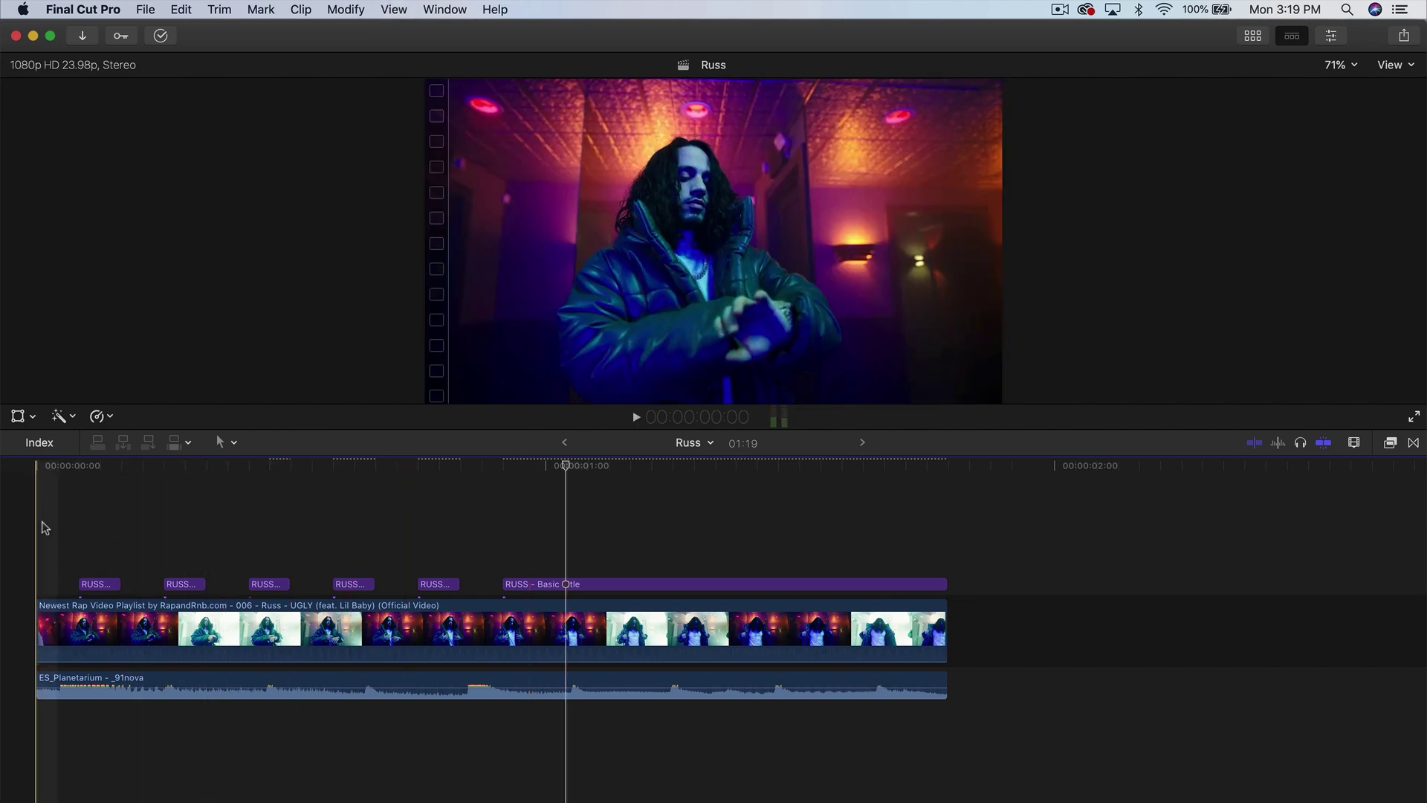
key("space")
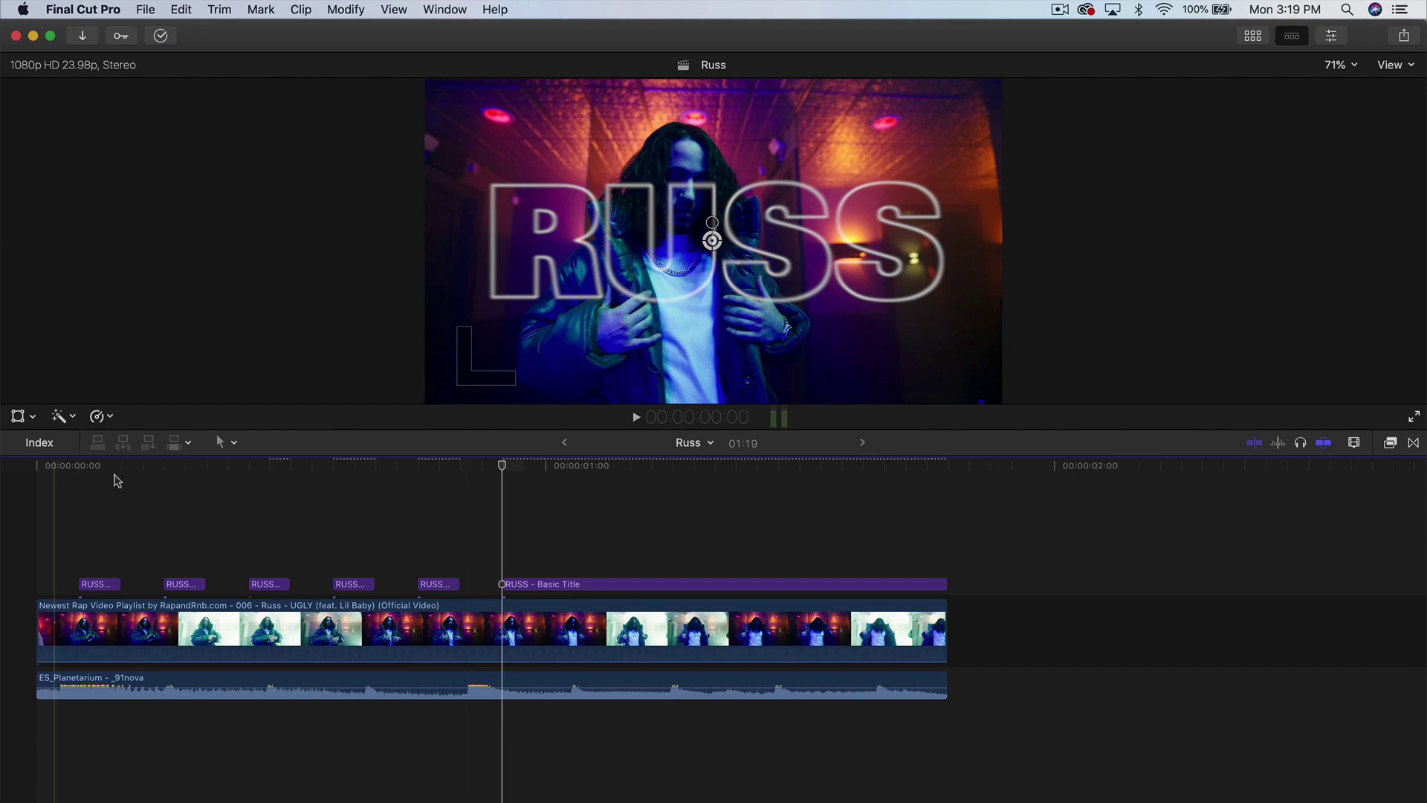
Step: Extend the third title piece's end and replay the sequence to check it
left_click_drag(288, 583, 329, 583)
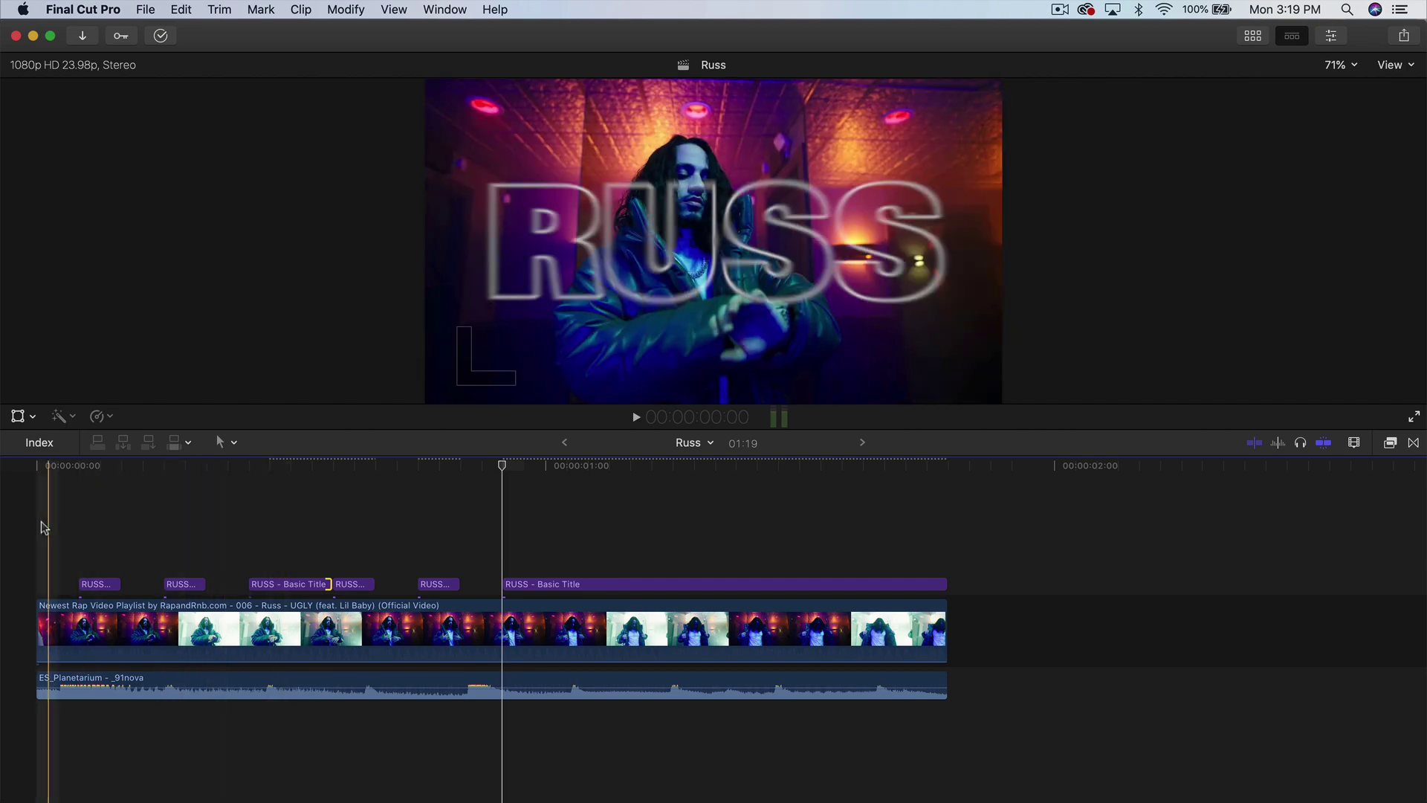
key("space")
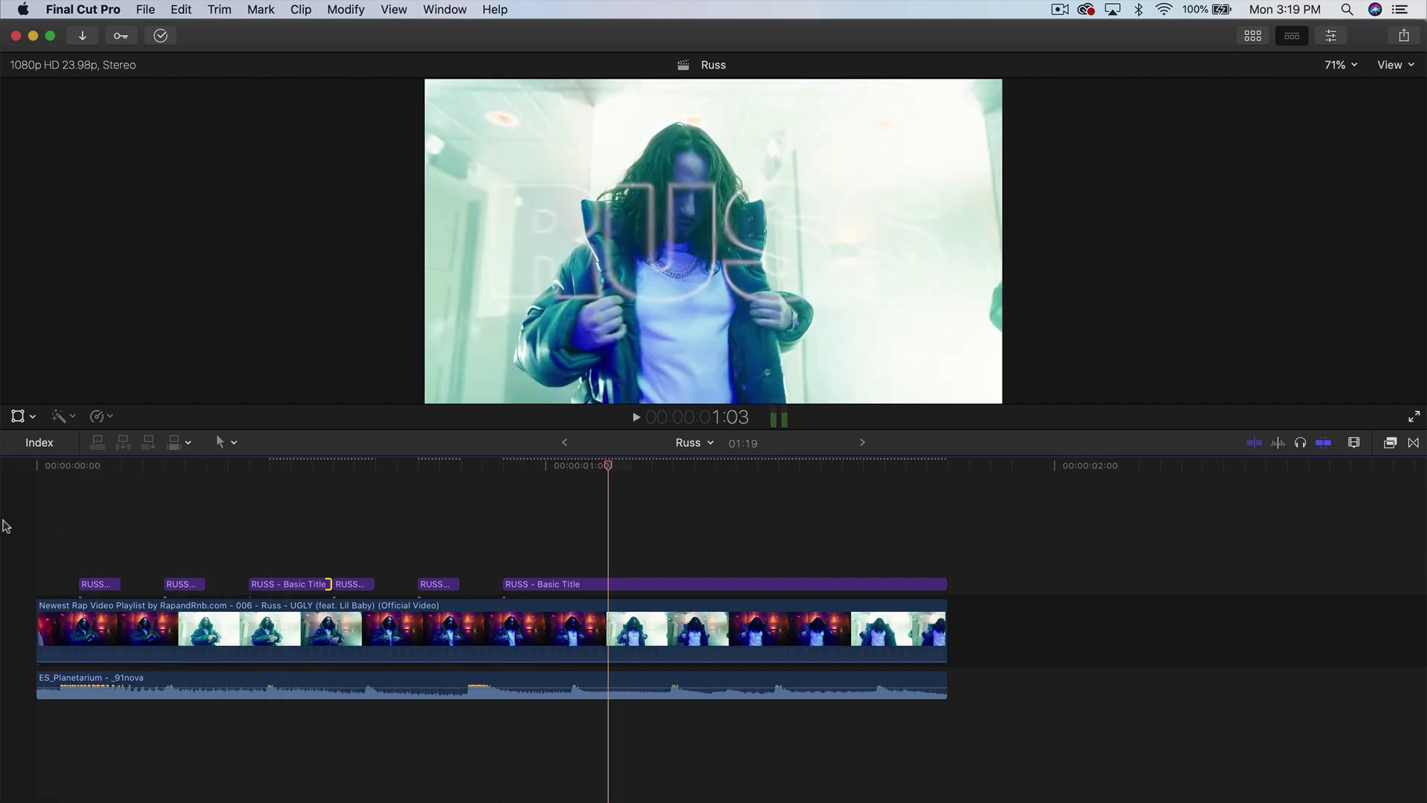
key("space")
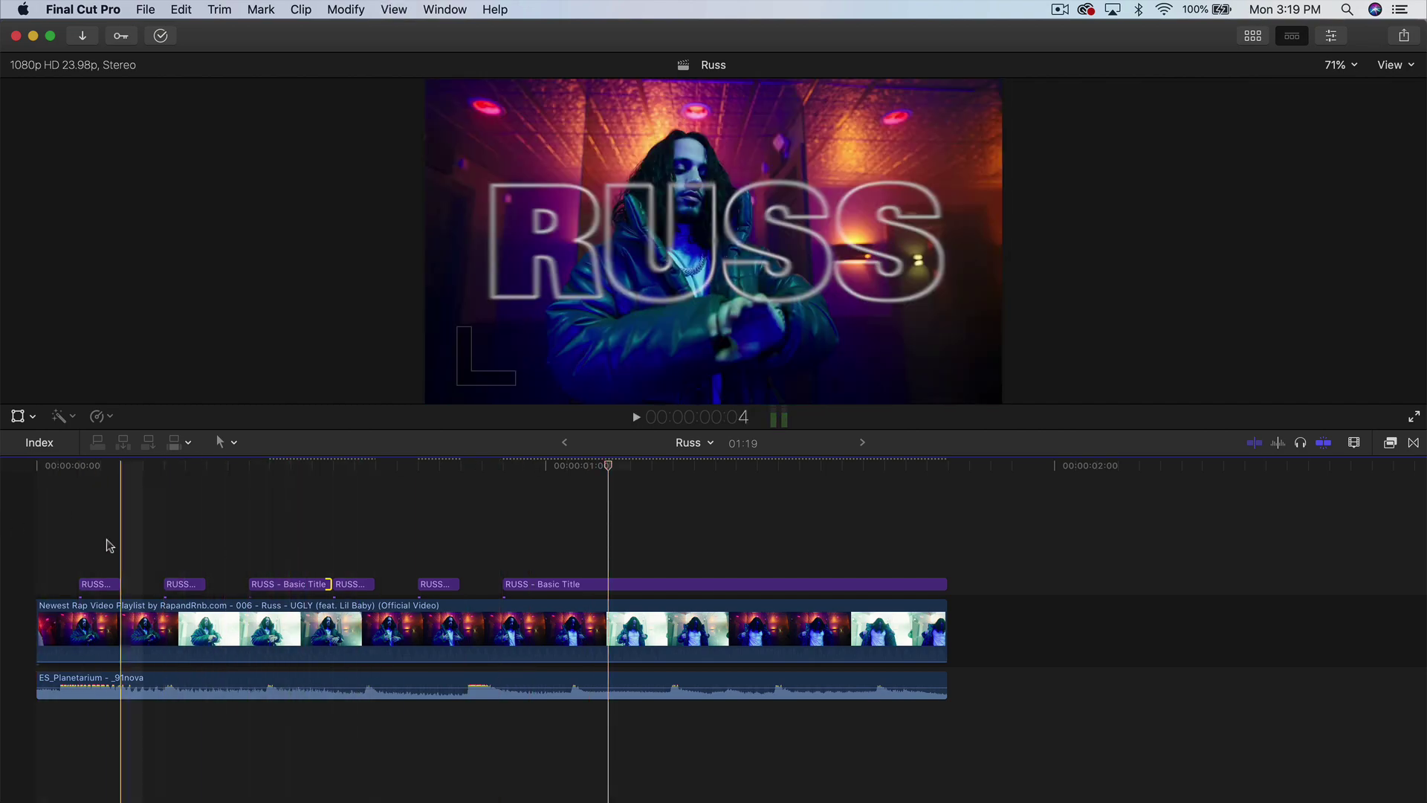
key("space")
key("space")
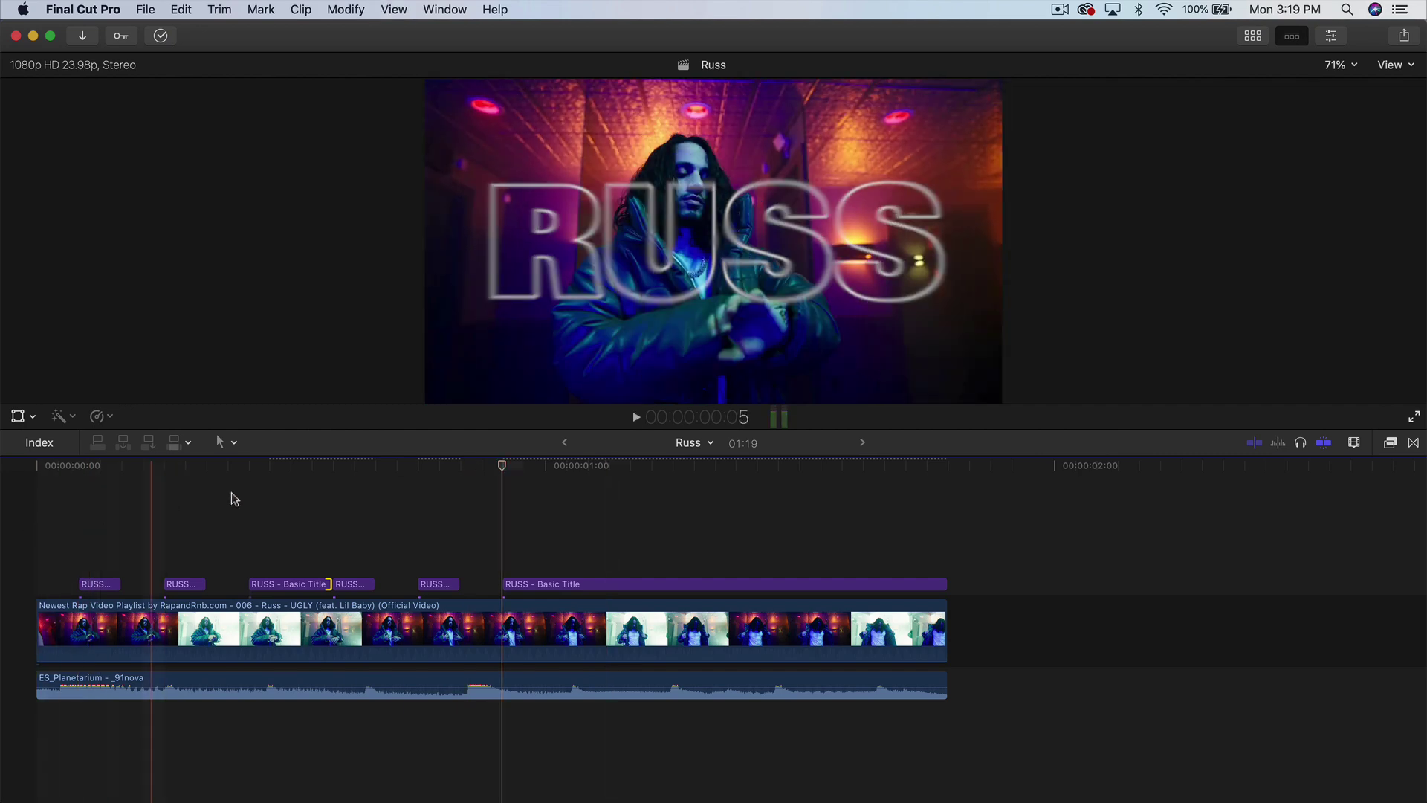
Step: Shorten the third title piece, replay, then extend its end to the skimmed frame
left_click_drag(285, 587, 268, 587)
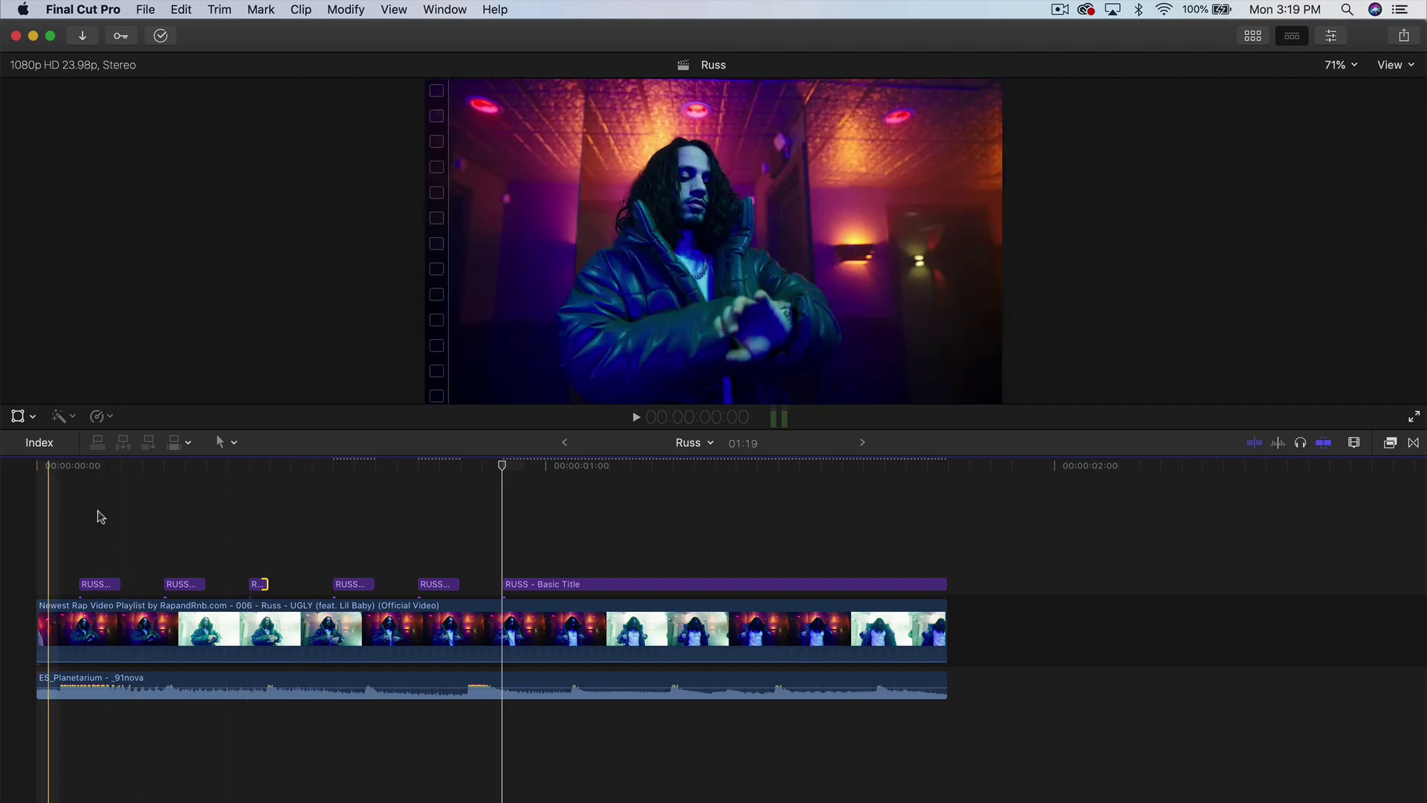
key("space")
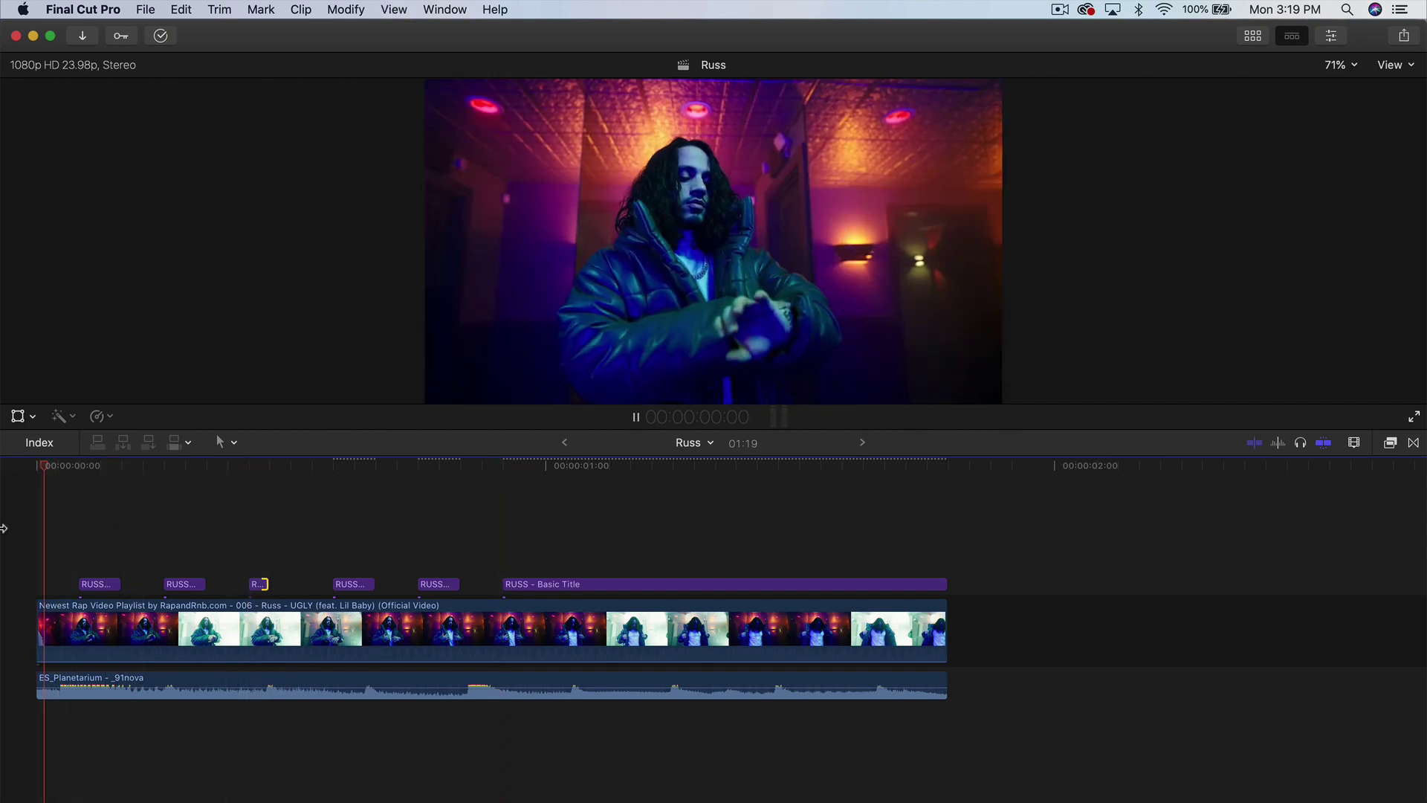
key("Home")
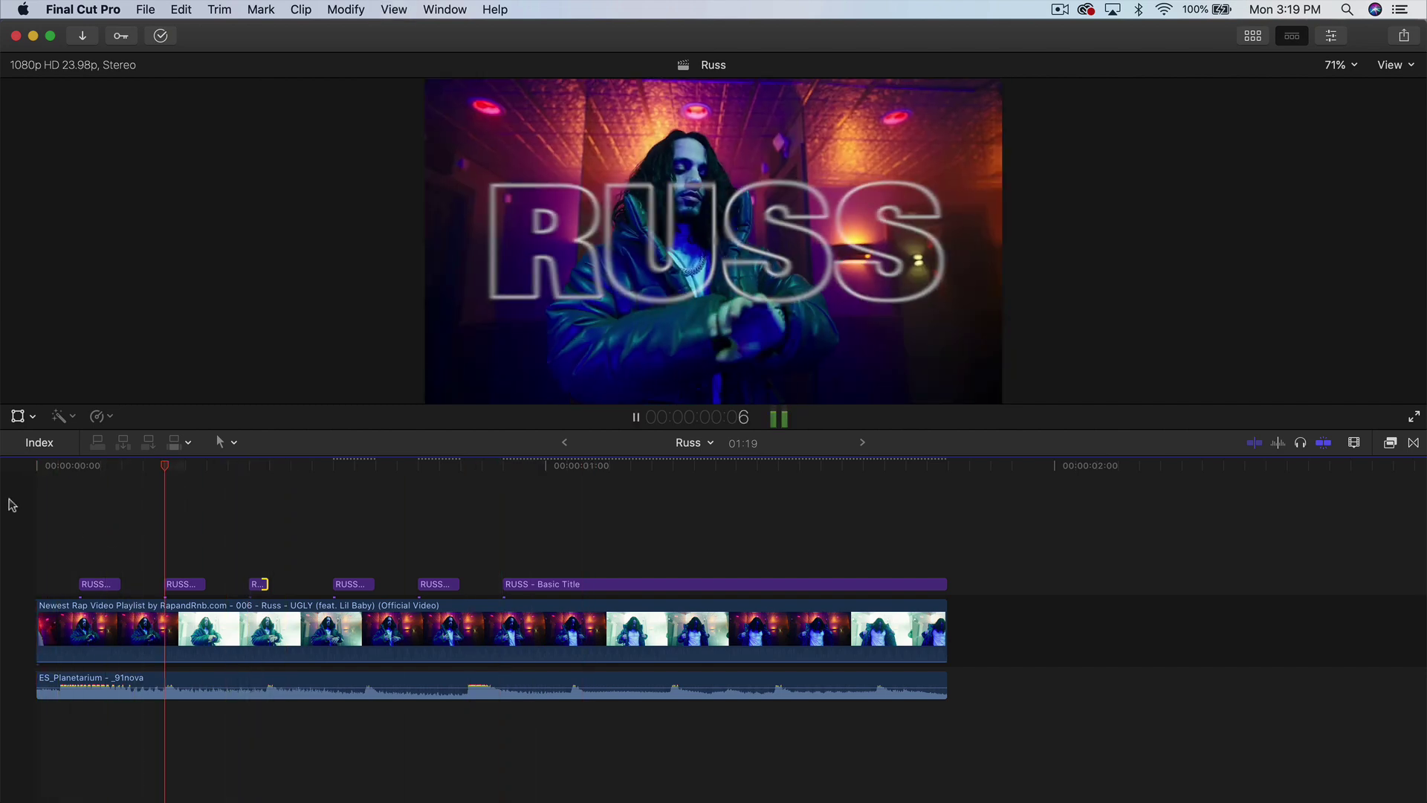
key("space")
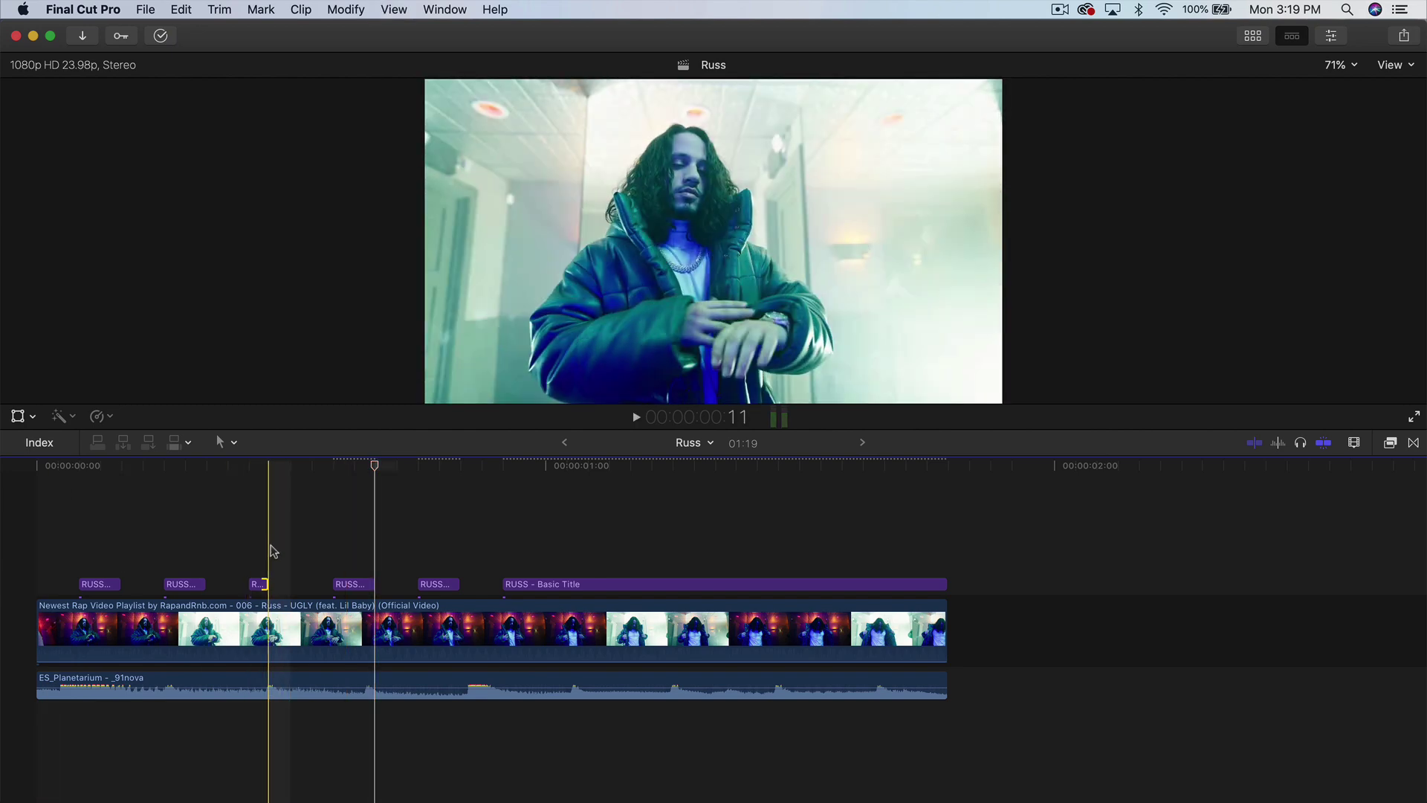
key("shift+x")
key("p")
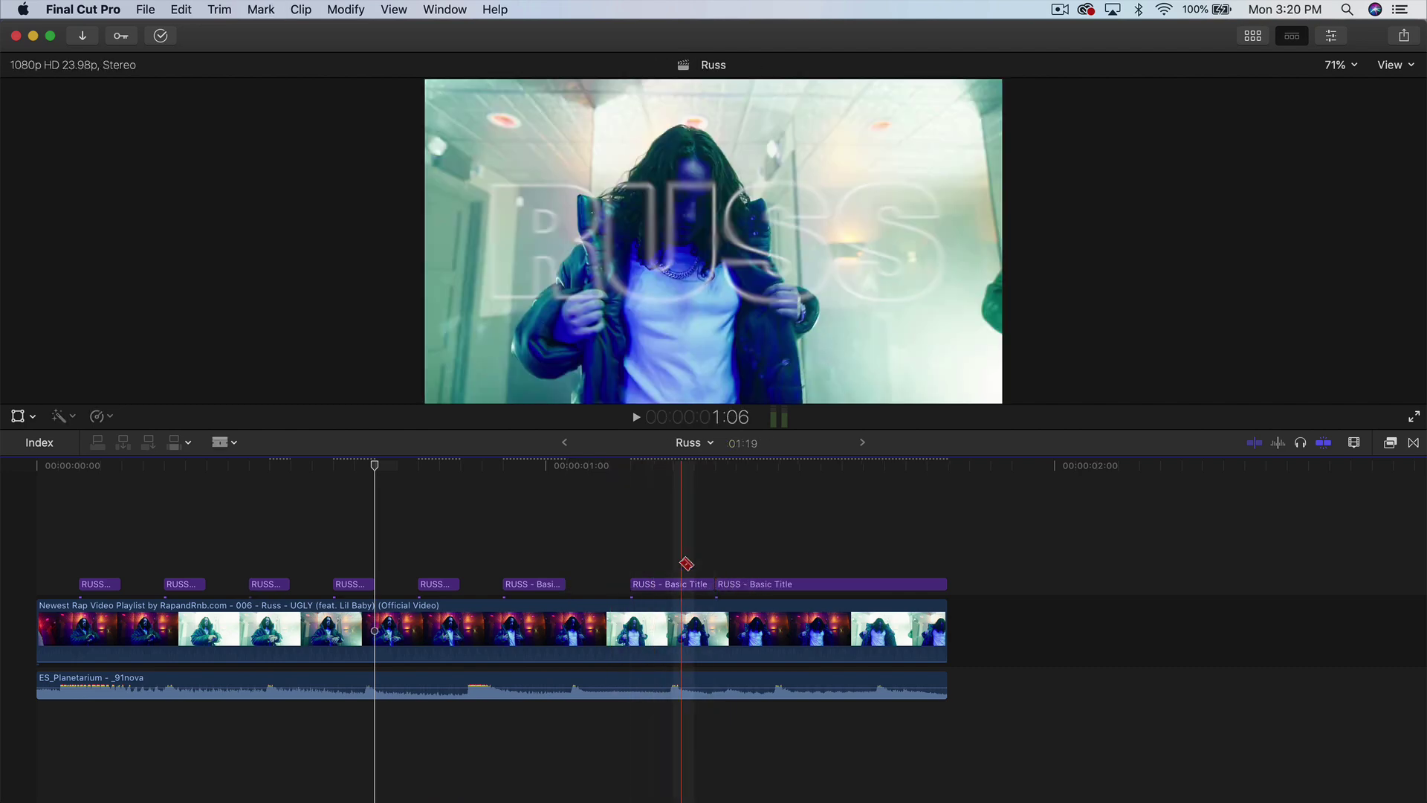
Step: Pull the long title's start back to the short piece at the edit point and play it
key("Down")
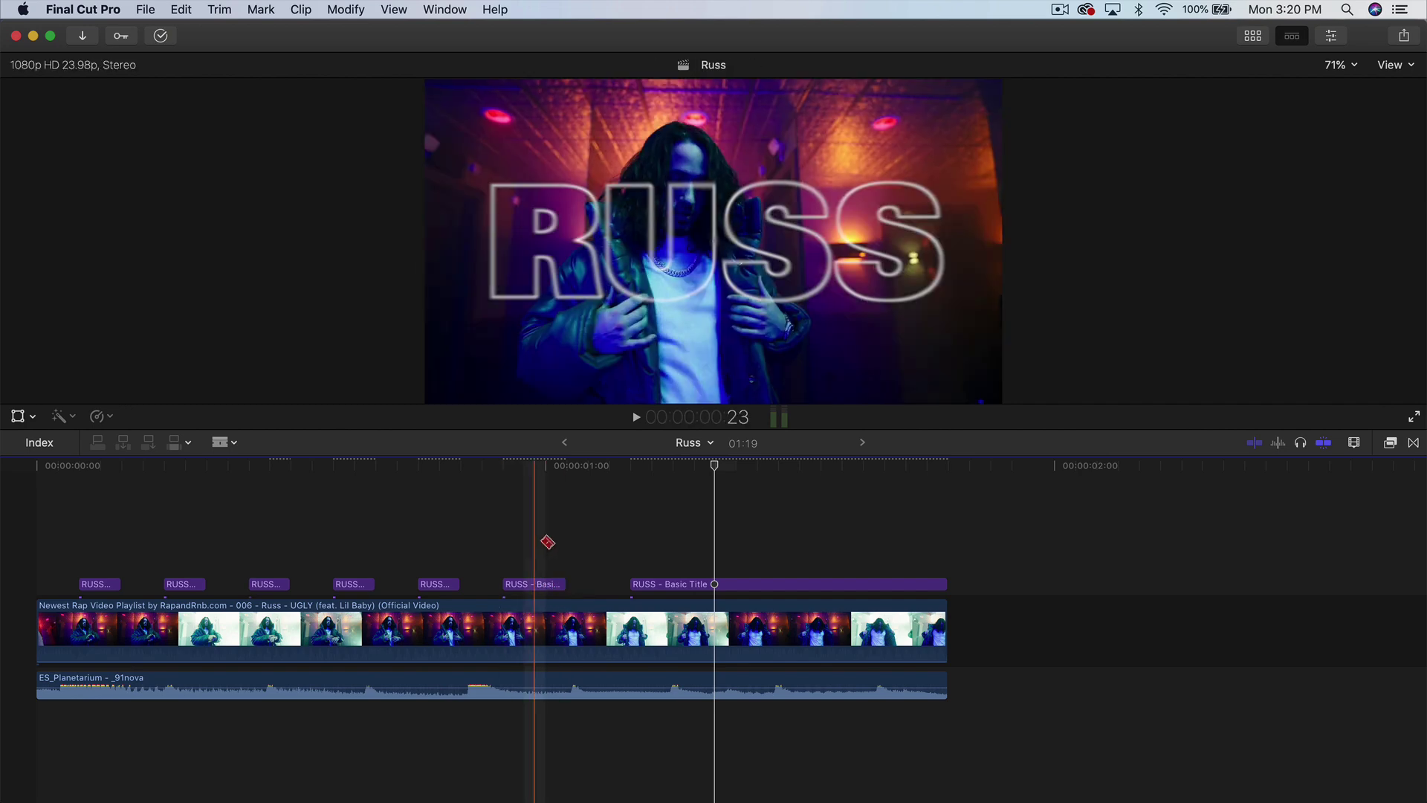
left_click_drag(630, 583, 545, 562)
key("Up")
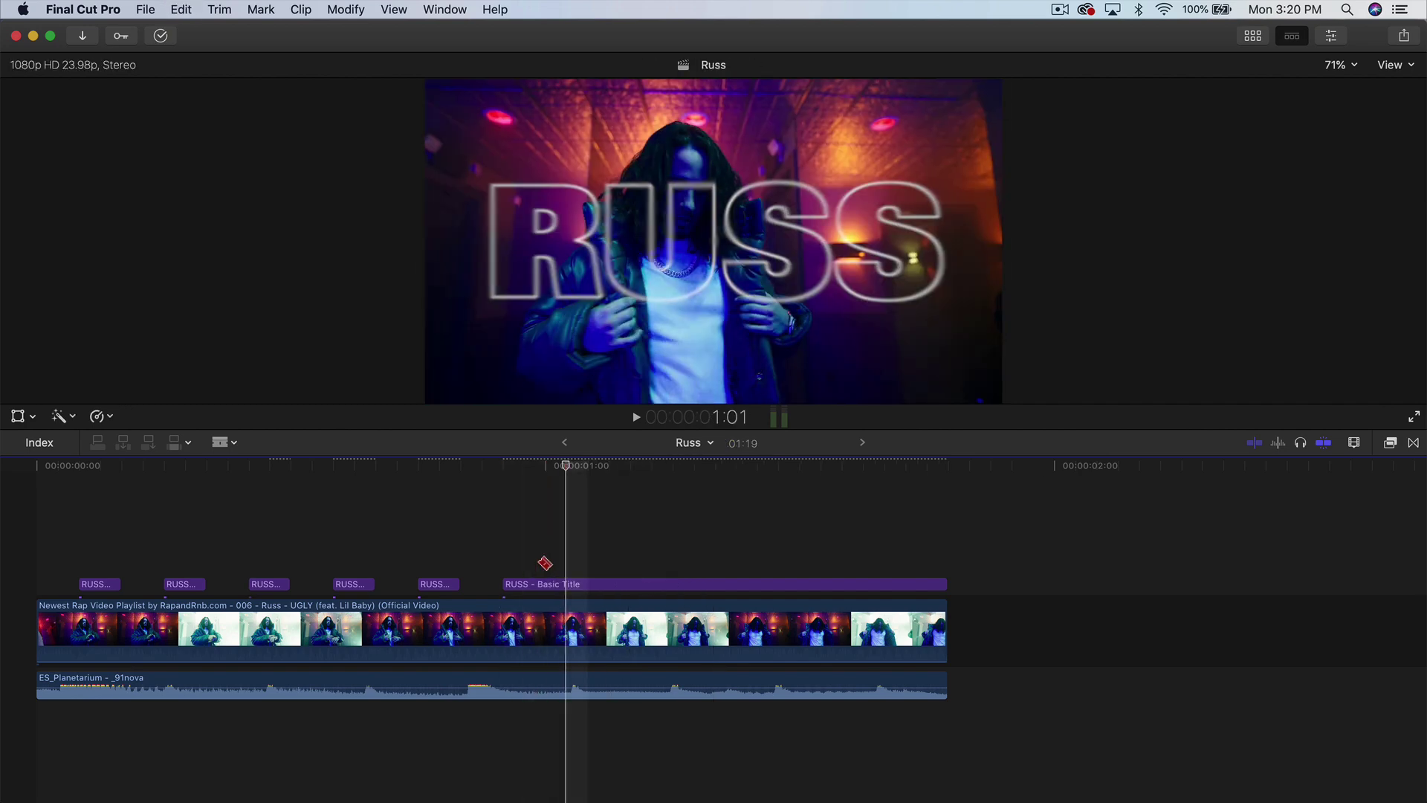
key("super+equal")
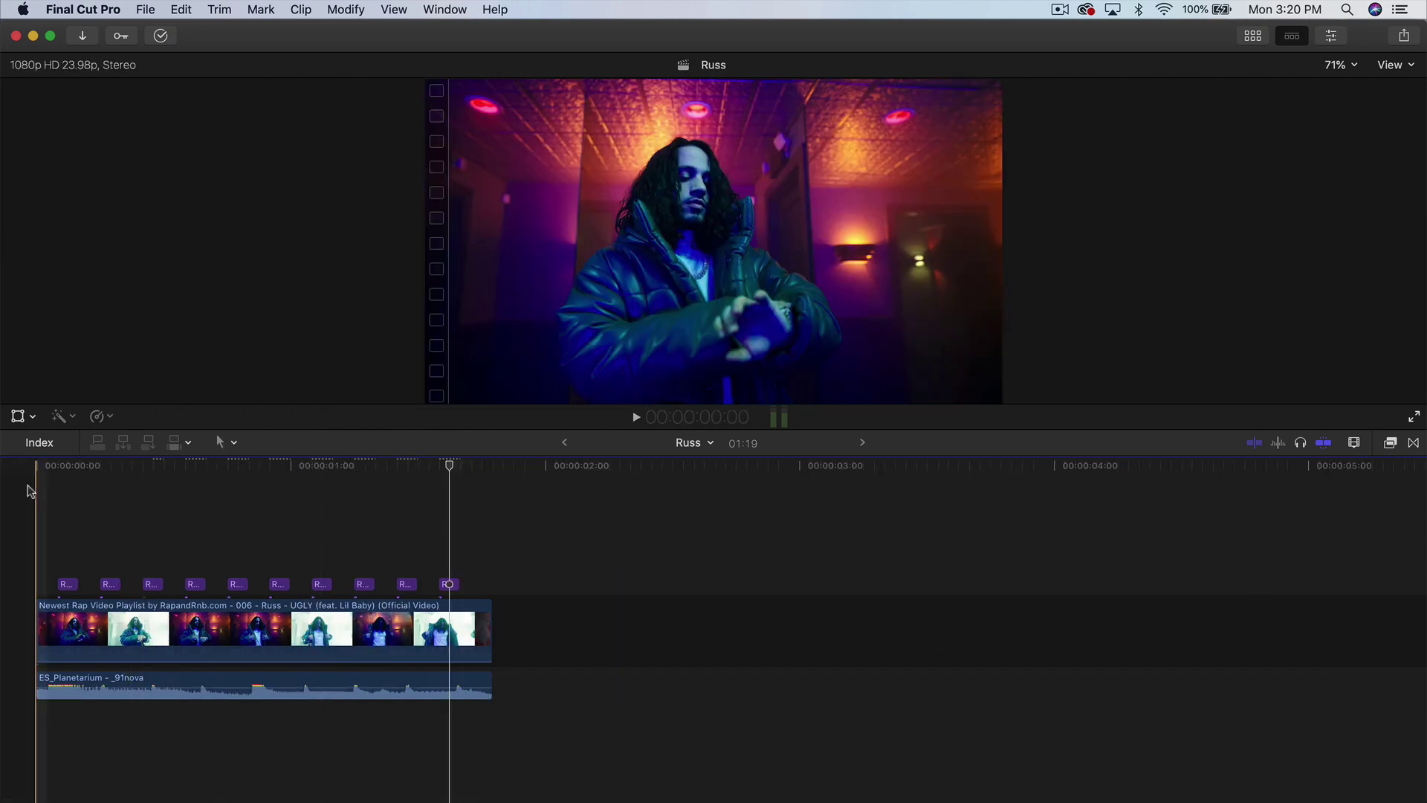
key("space")
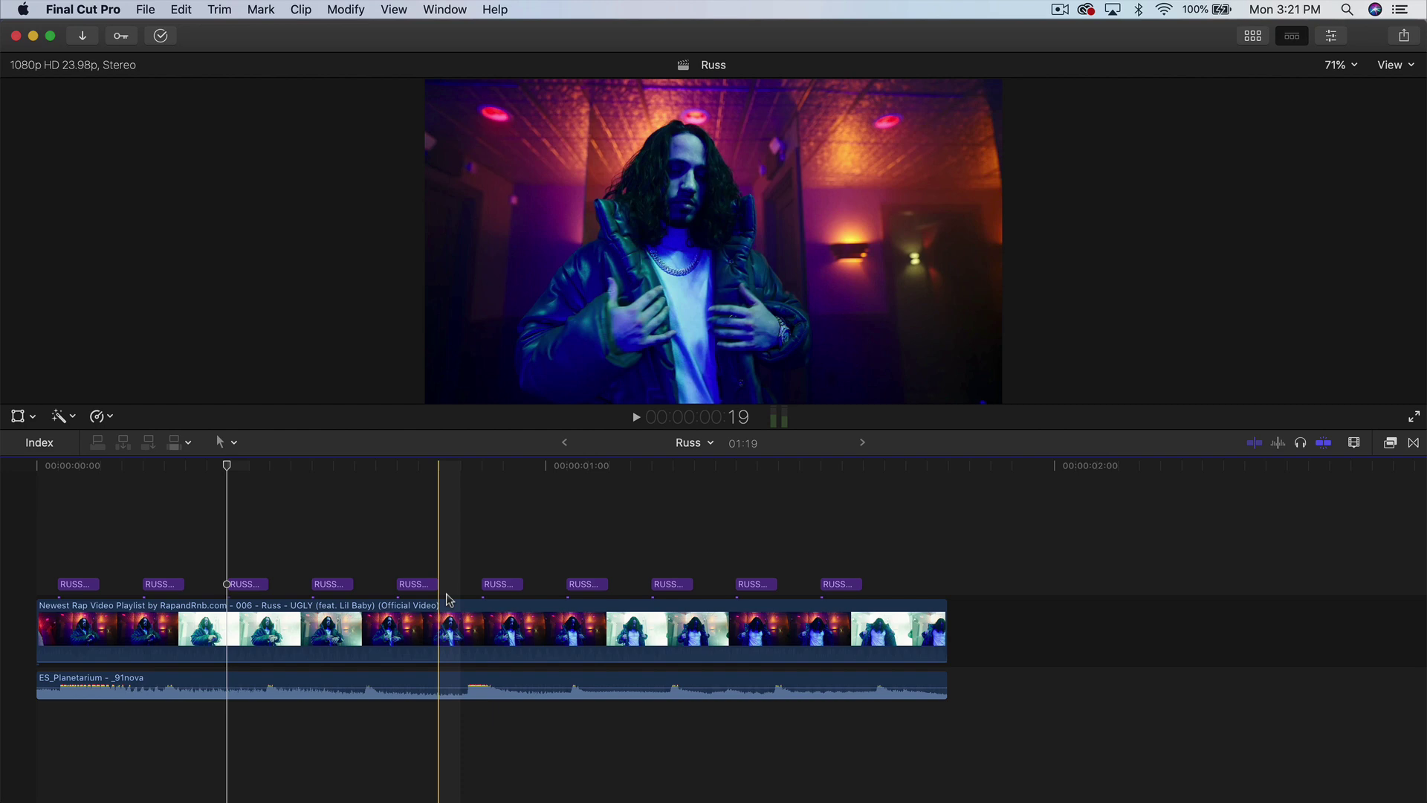
Step: Set the fifth RUSS title piece's Rotation to 180 in the Inspector's Transform section
left_click(282, 503)
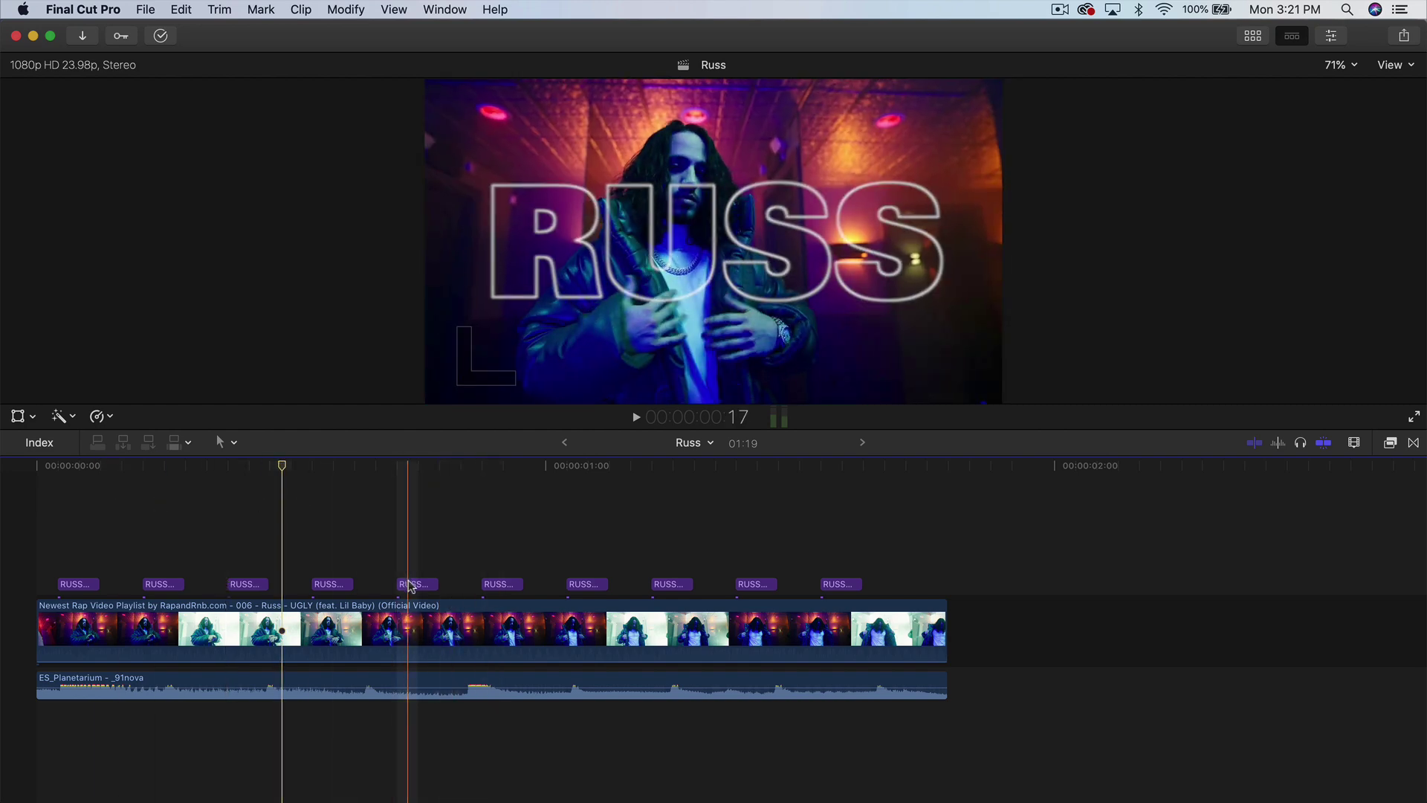
left_click(416, 583)
left_click(395, 467)
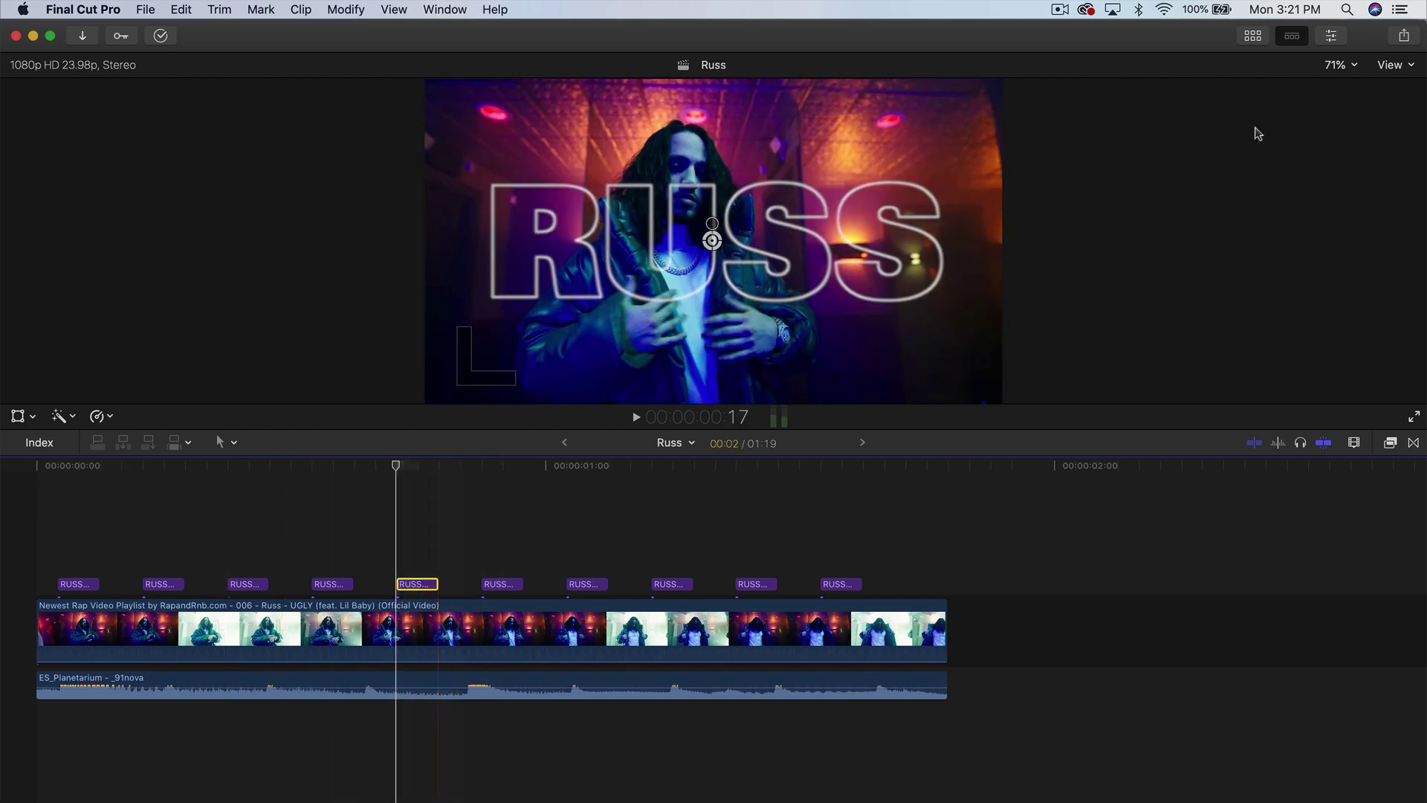
left_click(1334, 35)
scroll(1218, 195, "down", 5)
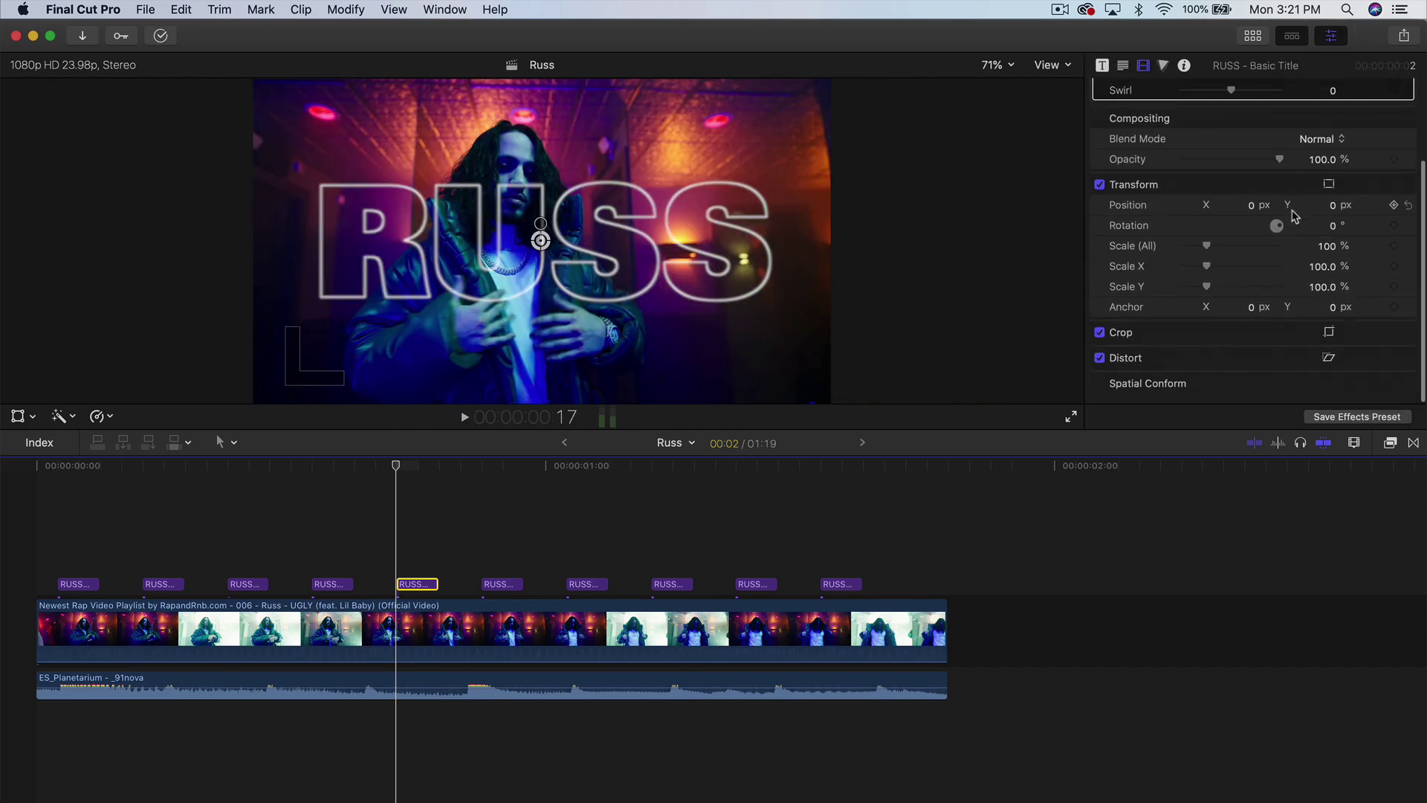
left_click(1334, 232)
type("180")
key("Return")
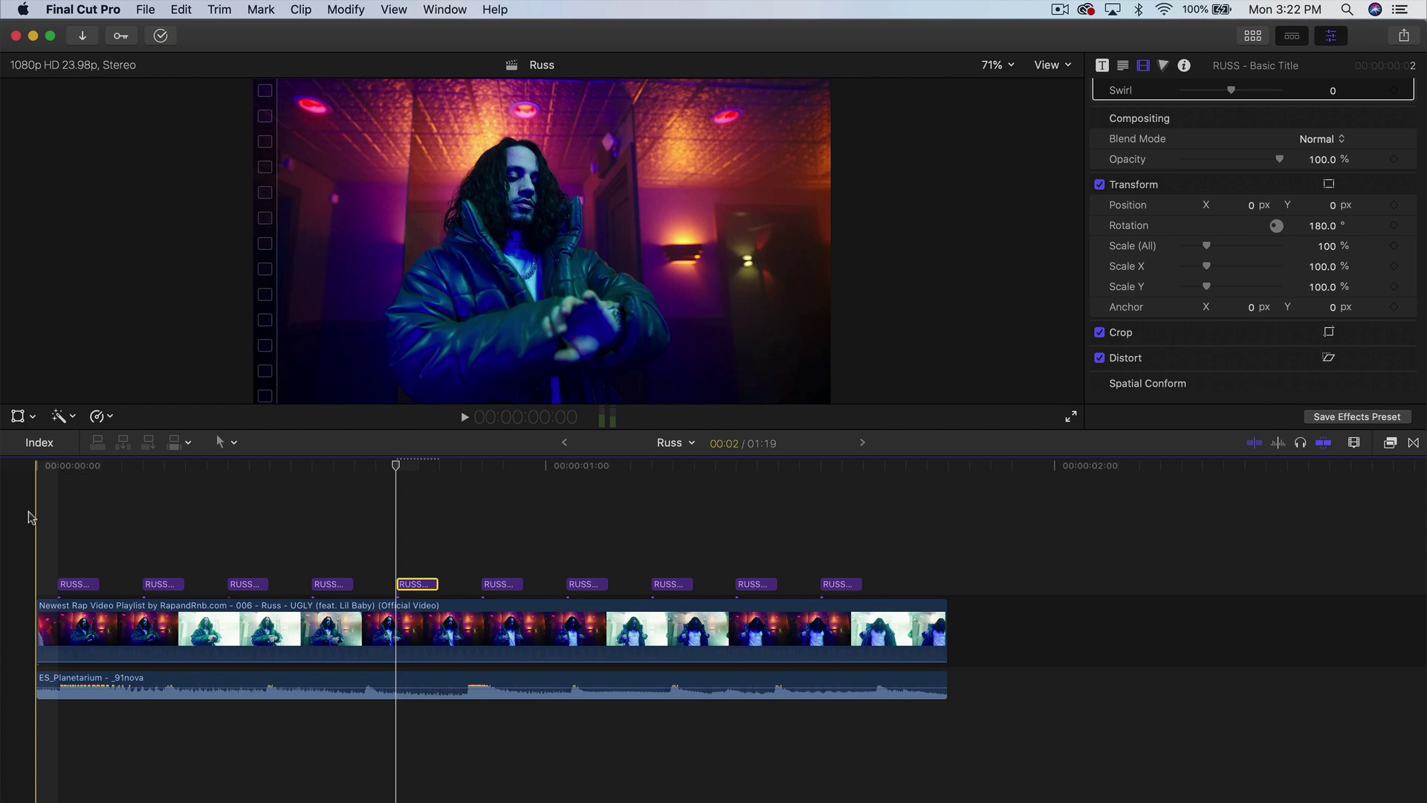
Step: Play back the flashing title edit, then select the music video clip at the timeline start
key("space")
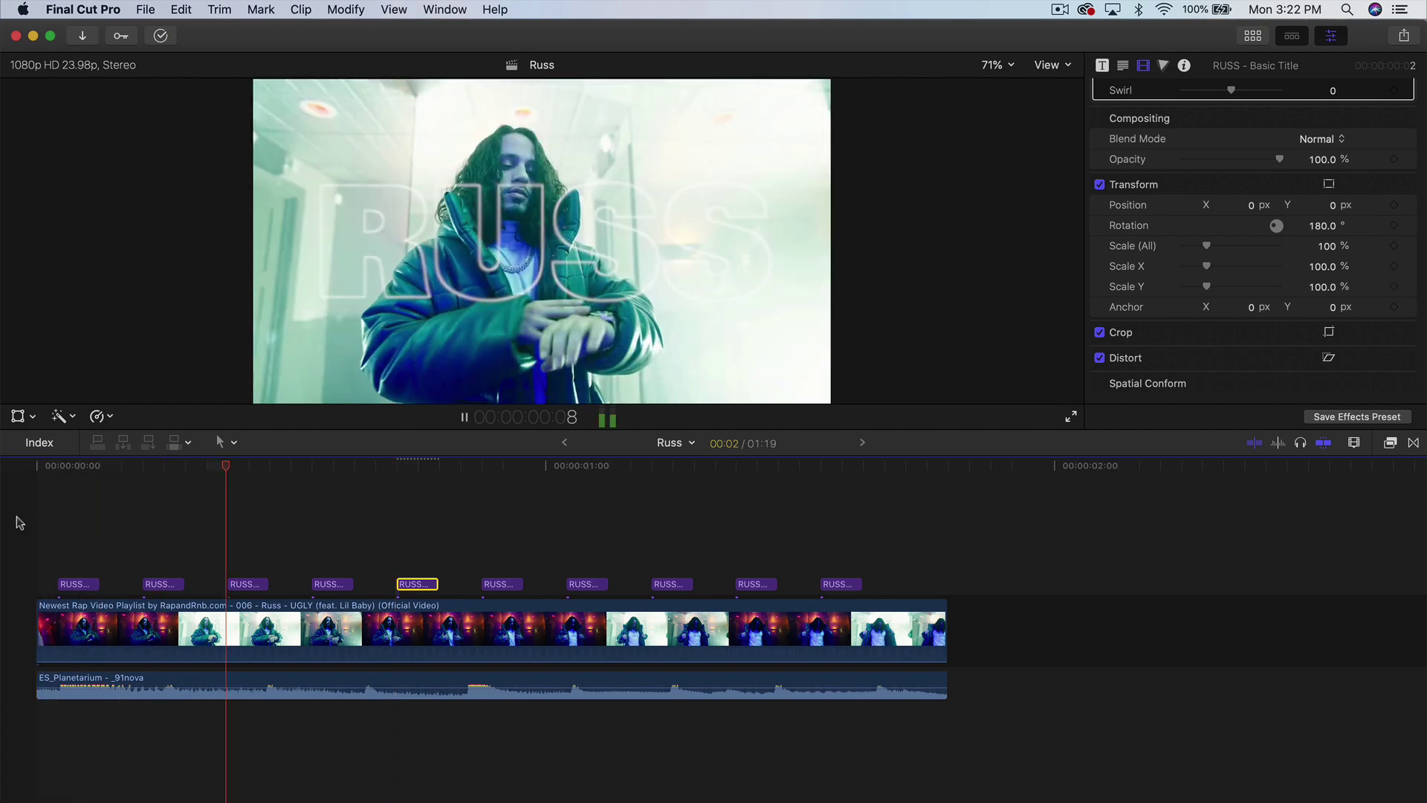
key("space")
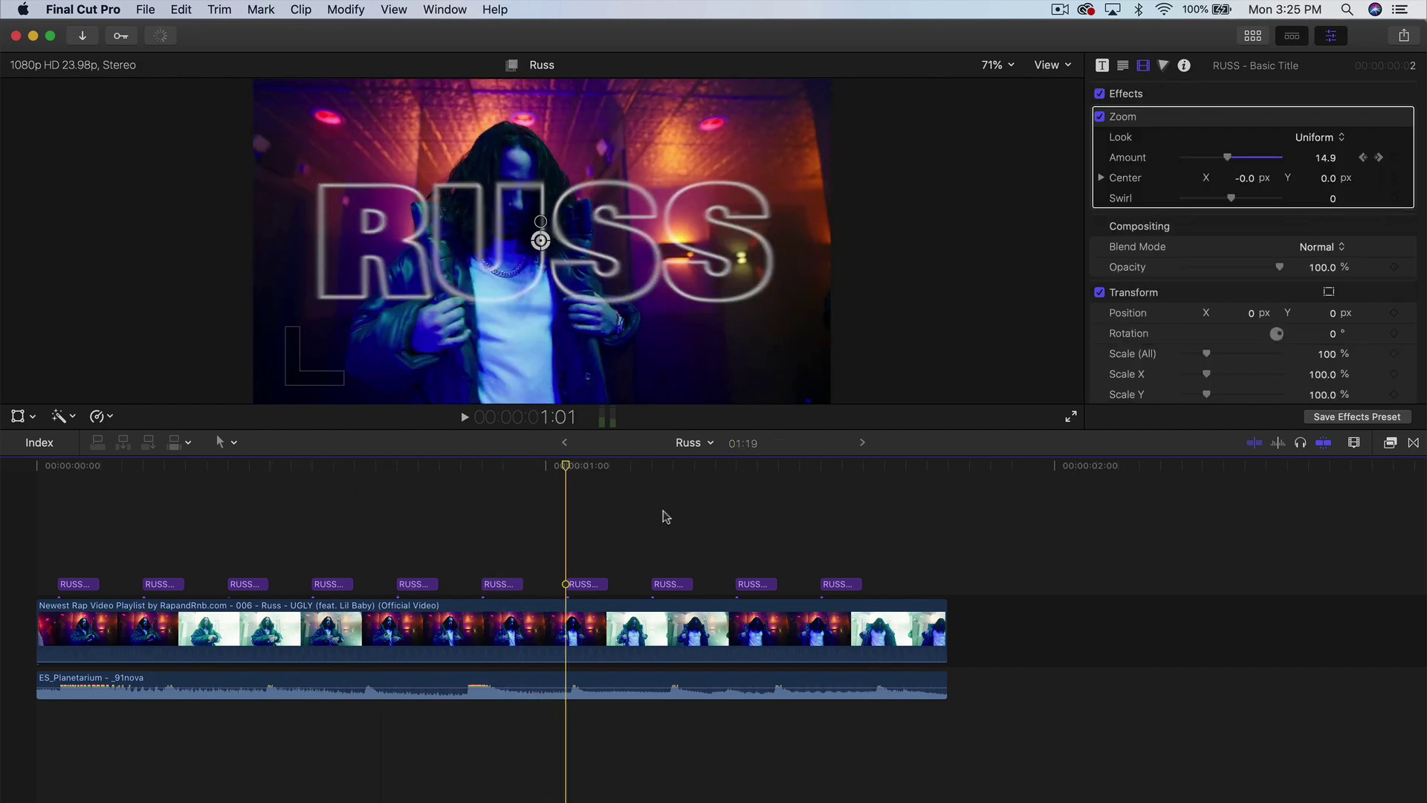
left_click(39, 558)
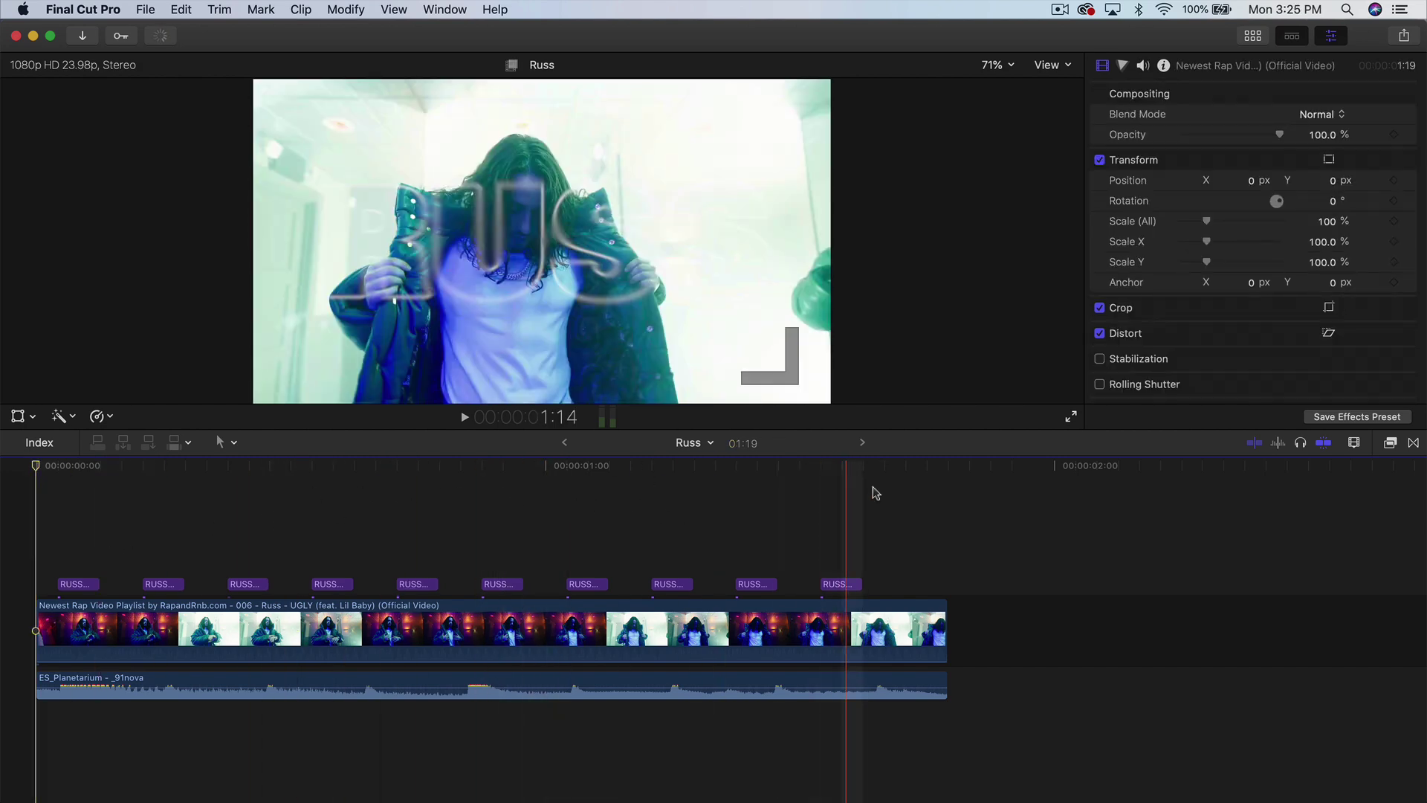